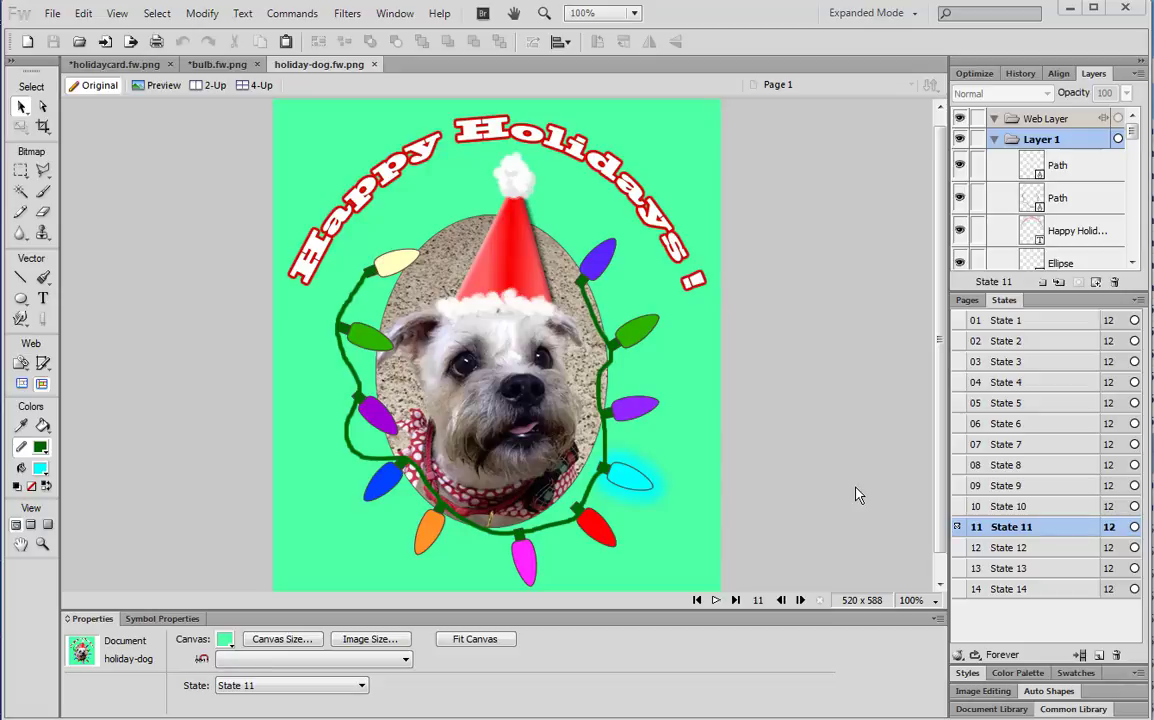
Play and stop the 14-state holiday-dog animation preview, then bring up bulb.fw.png
click(716, 600)
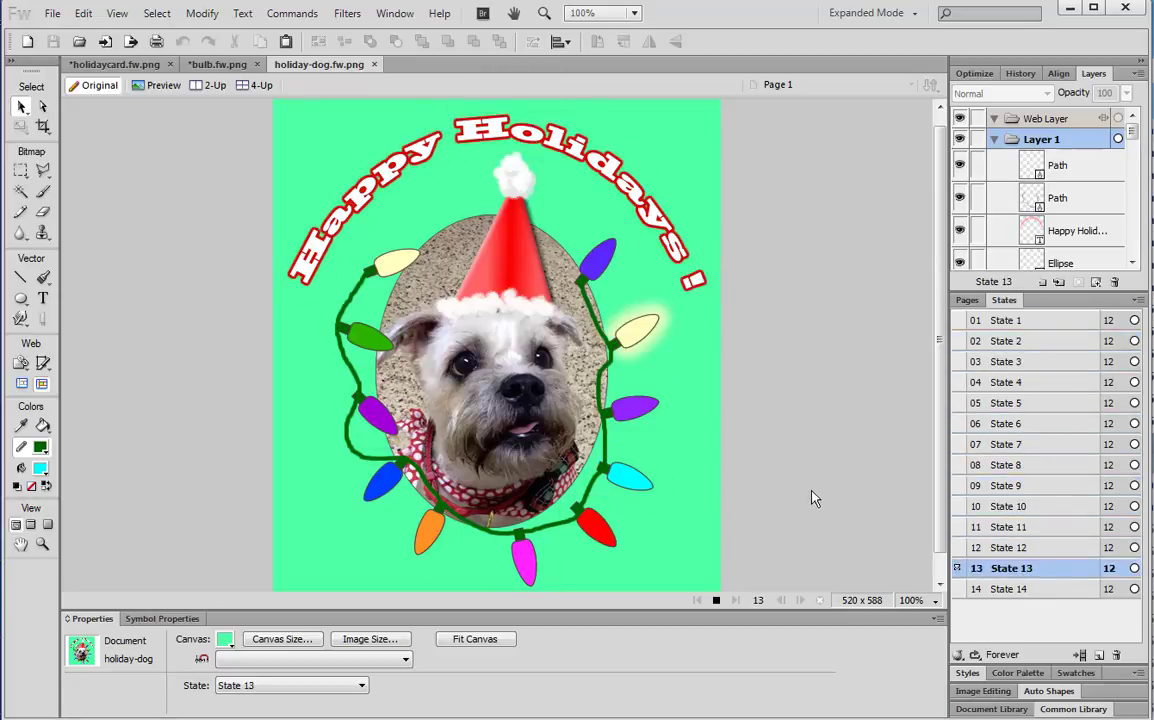
click(716, 600)
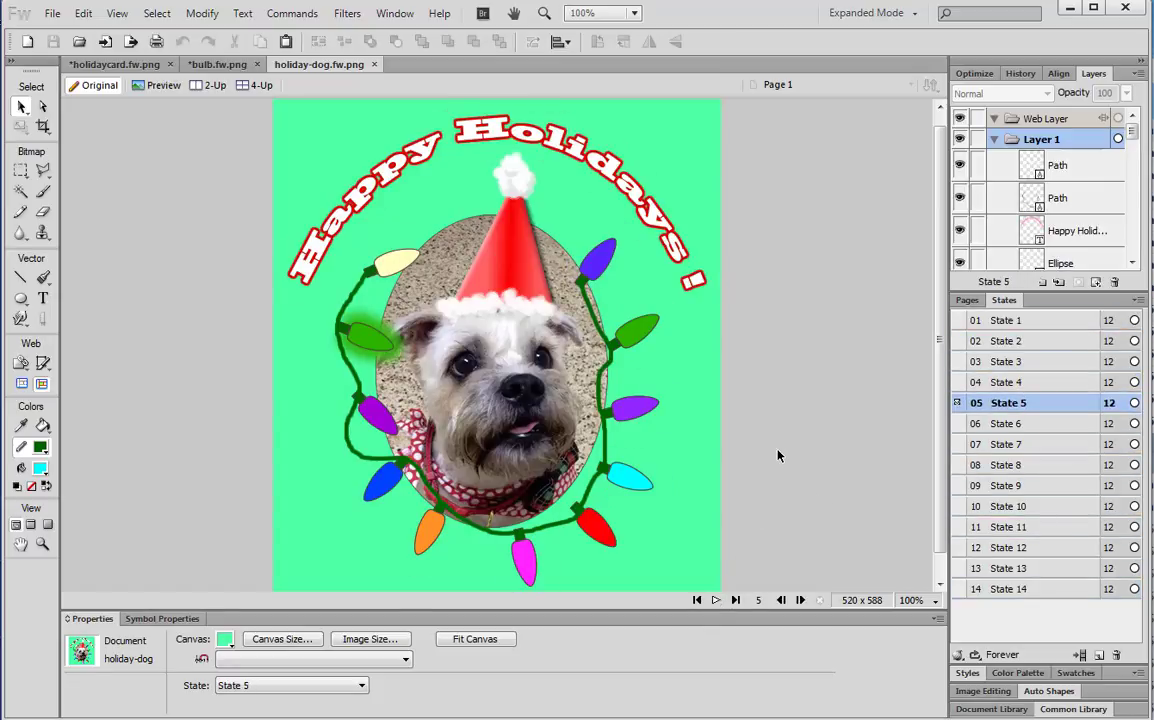
click(220, 65)
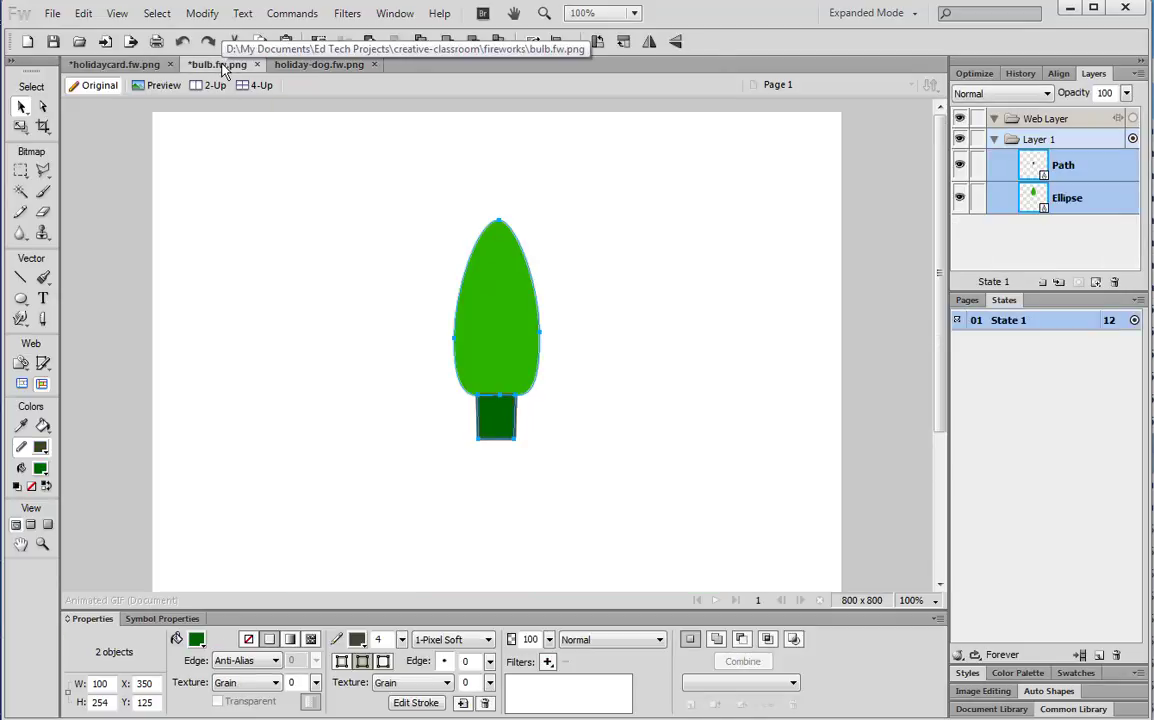
Save the holiday card, then trial-paste the full-size bulb onto it and delete it again
click(137, 66)
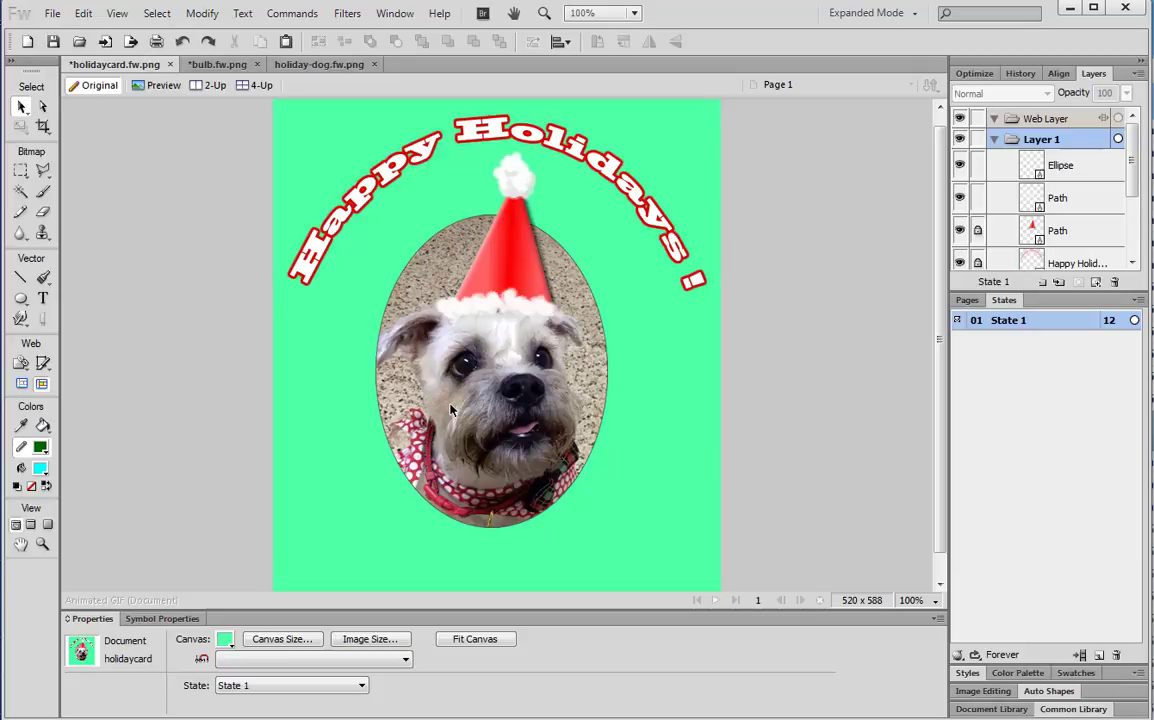
click(52, 42)
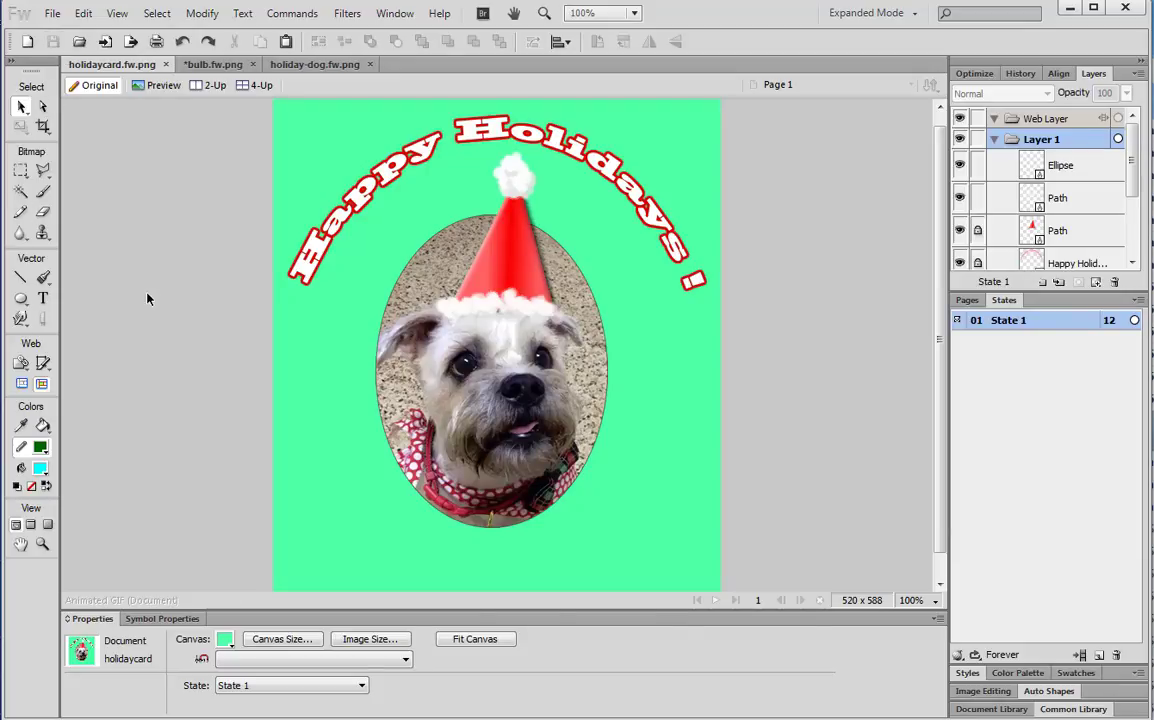
click(227, 68)
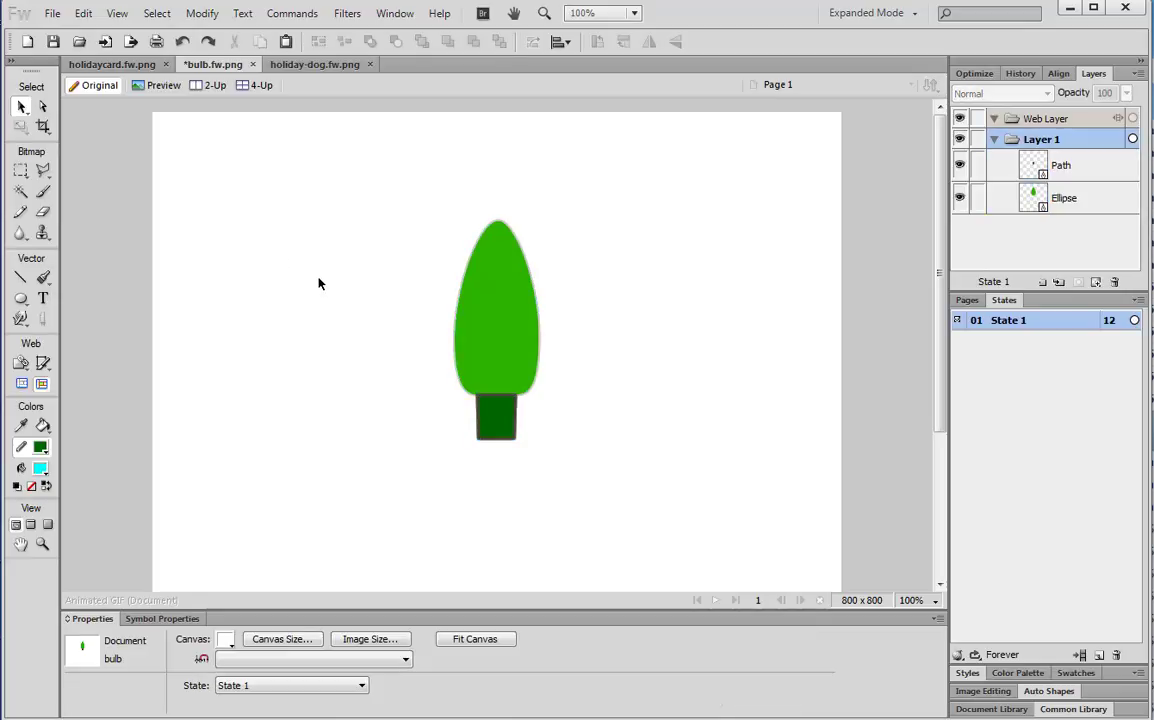
drag(399, 212, 599, 465)
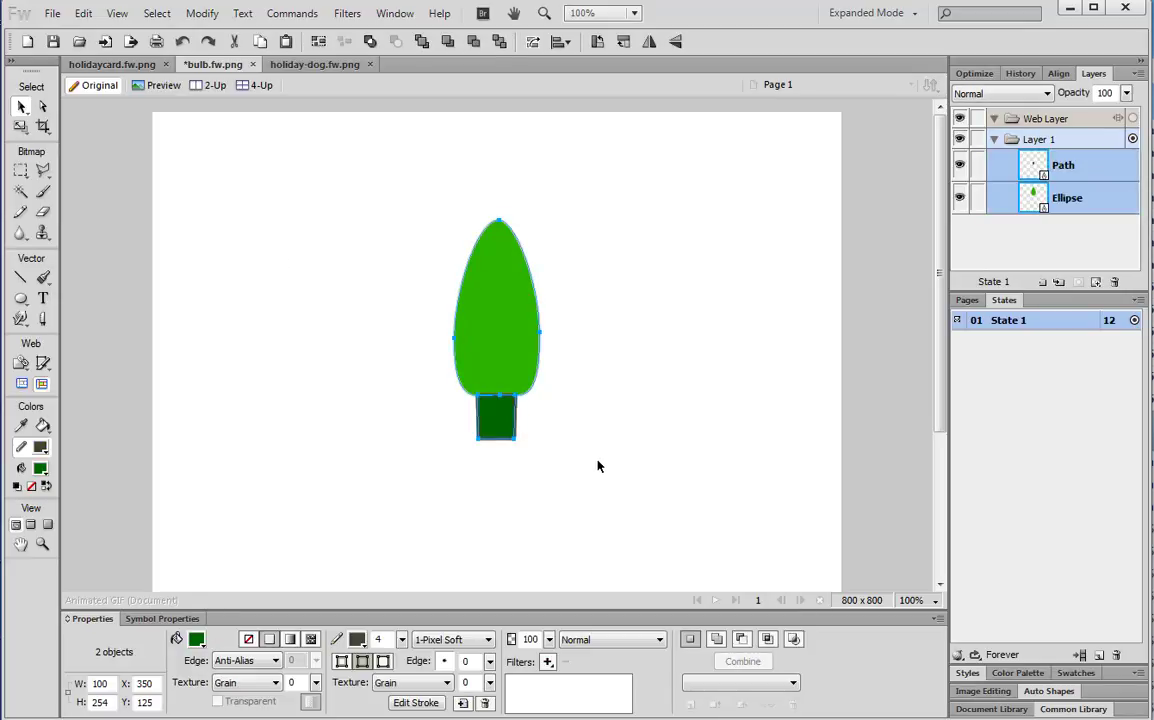
click(140, 68)
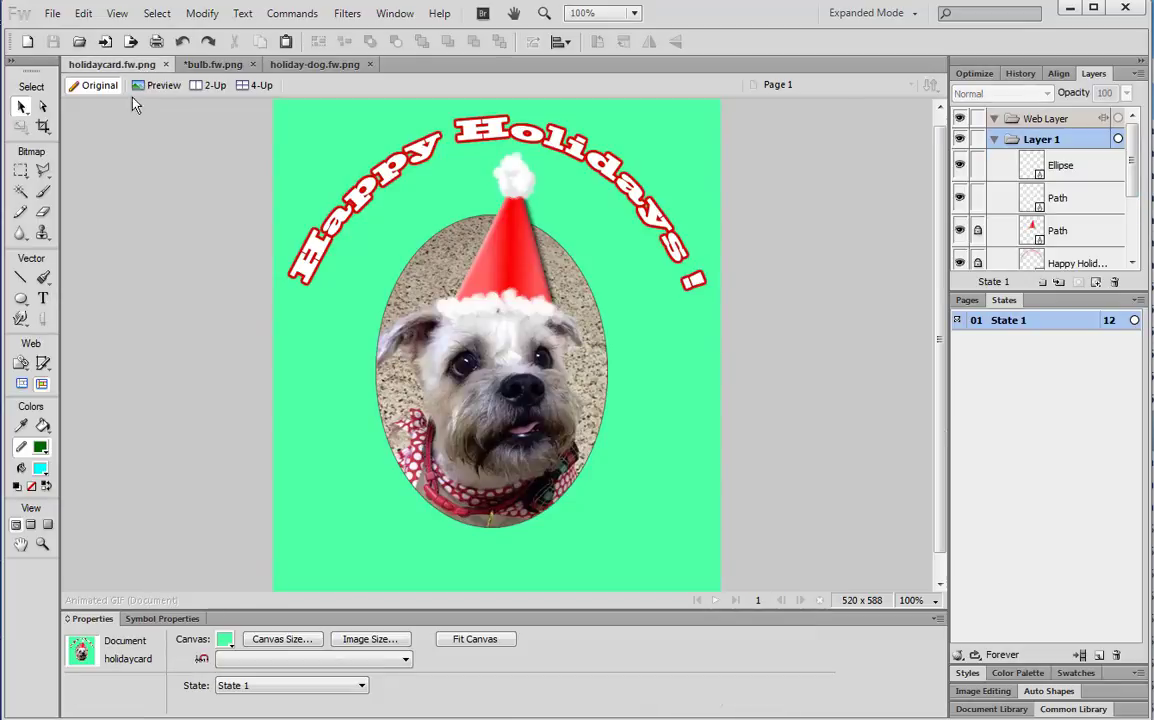
click(240, 65)
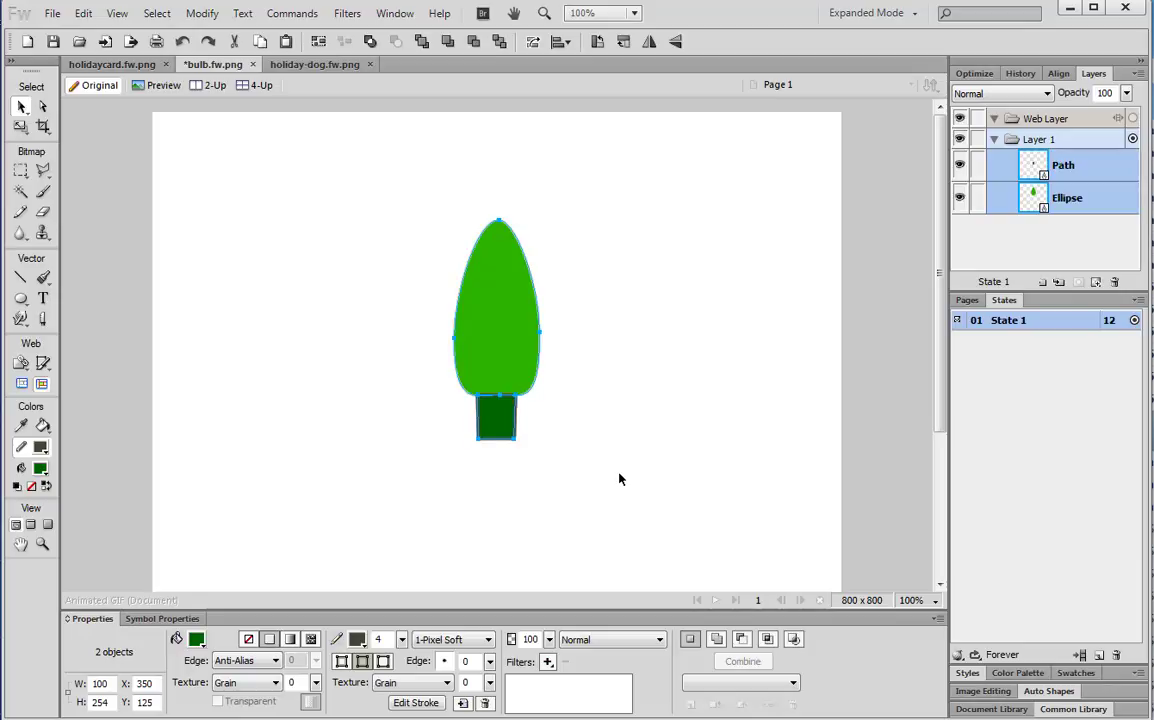
click(110, 65)
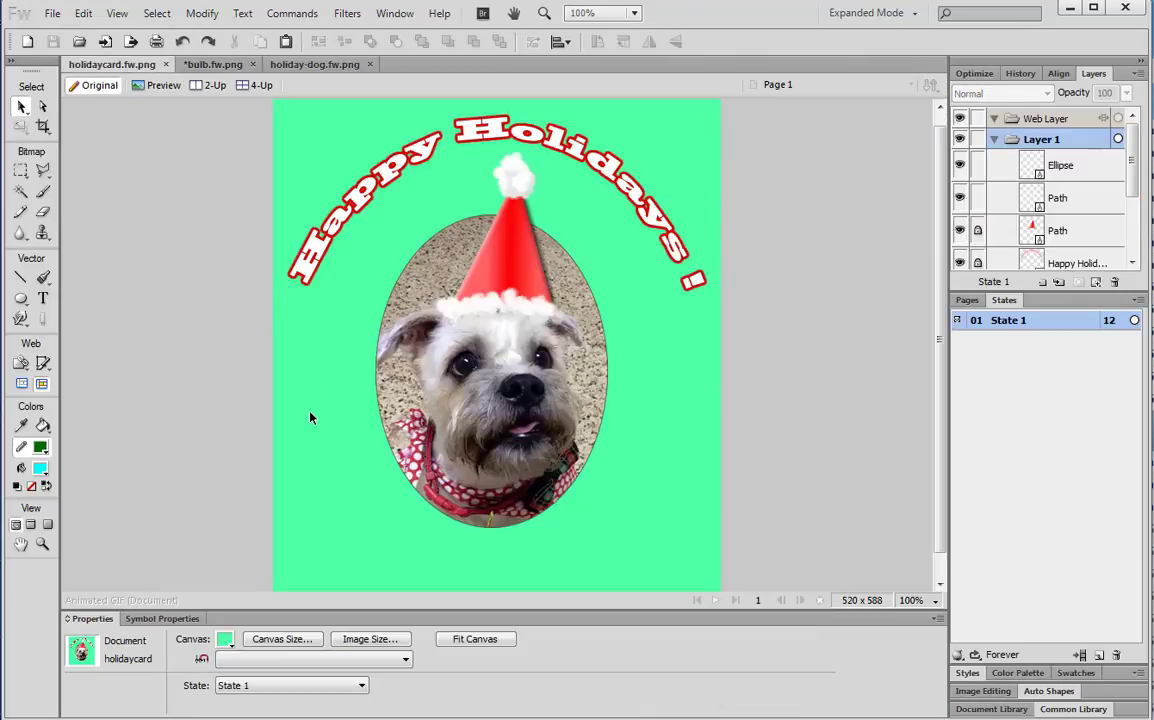
key(ctrl+v)
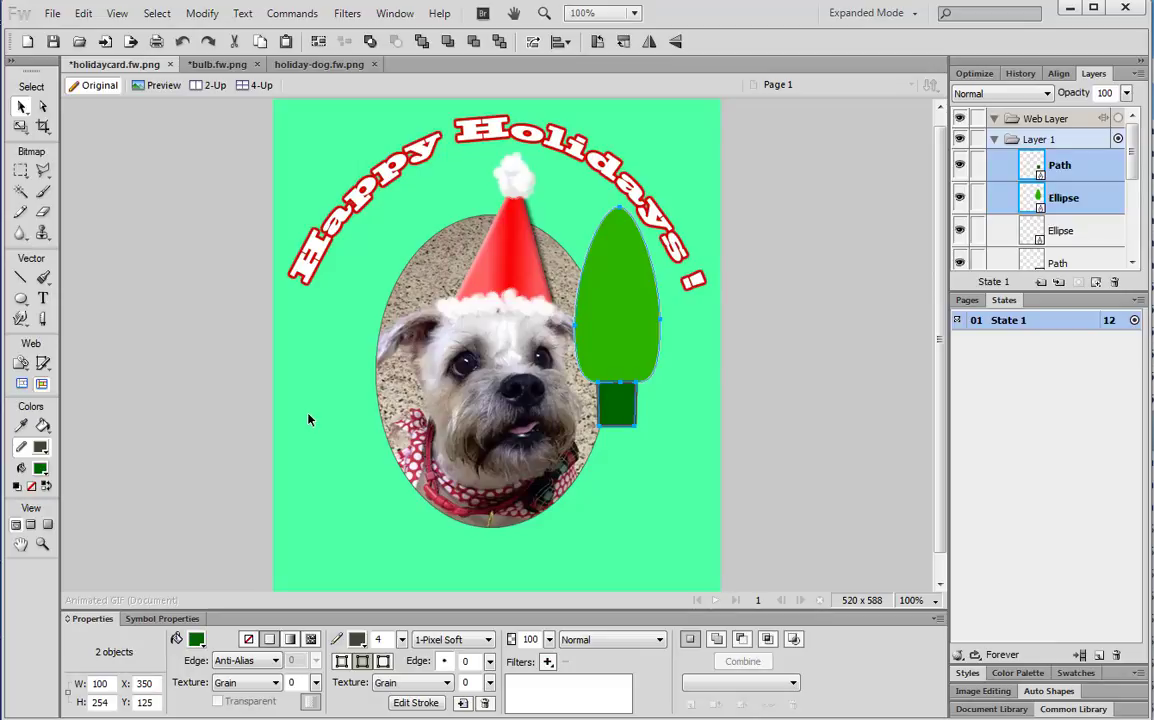
key(Delete)
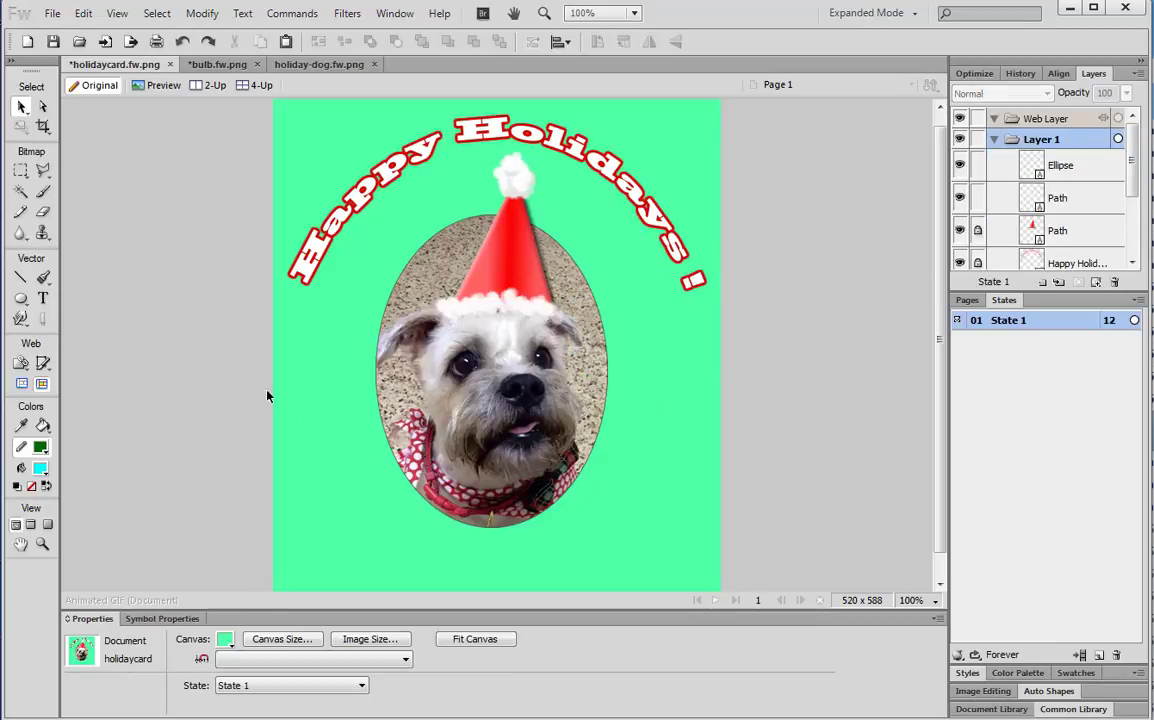
click(218, 64)
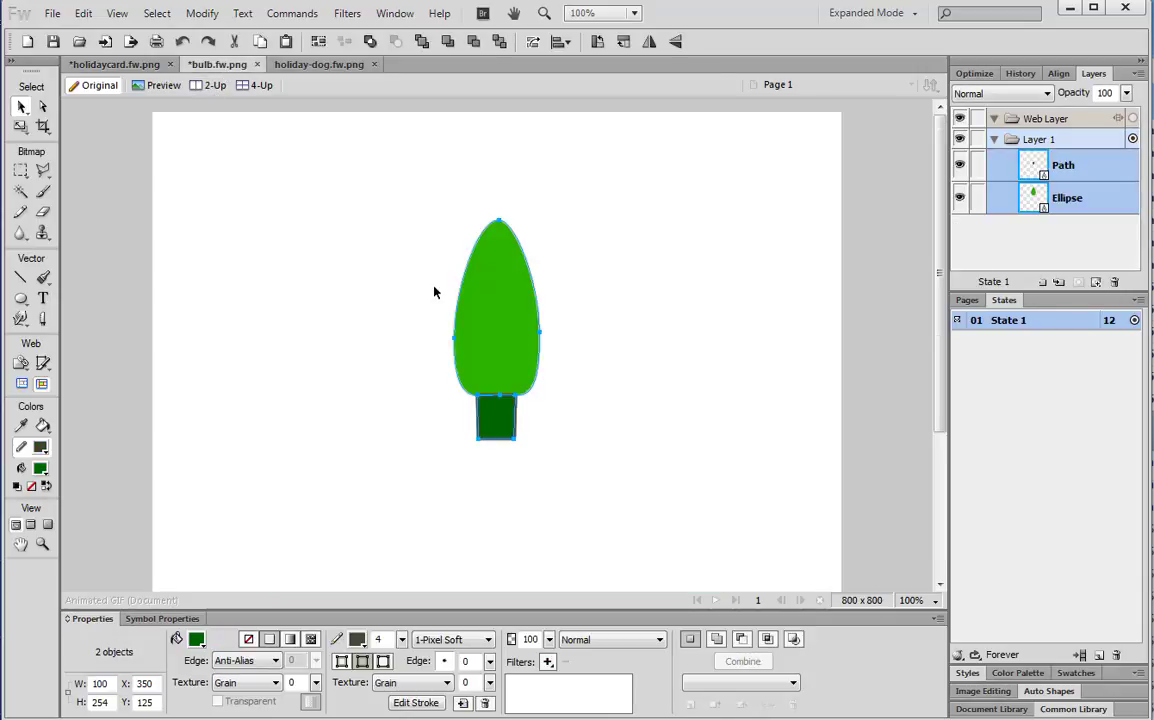
Scale the green bulb down to 31 × 78 px and paste it onto the holiday card
drag(392, 206, 564, 474)
drag(20, 128, 56, 142)
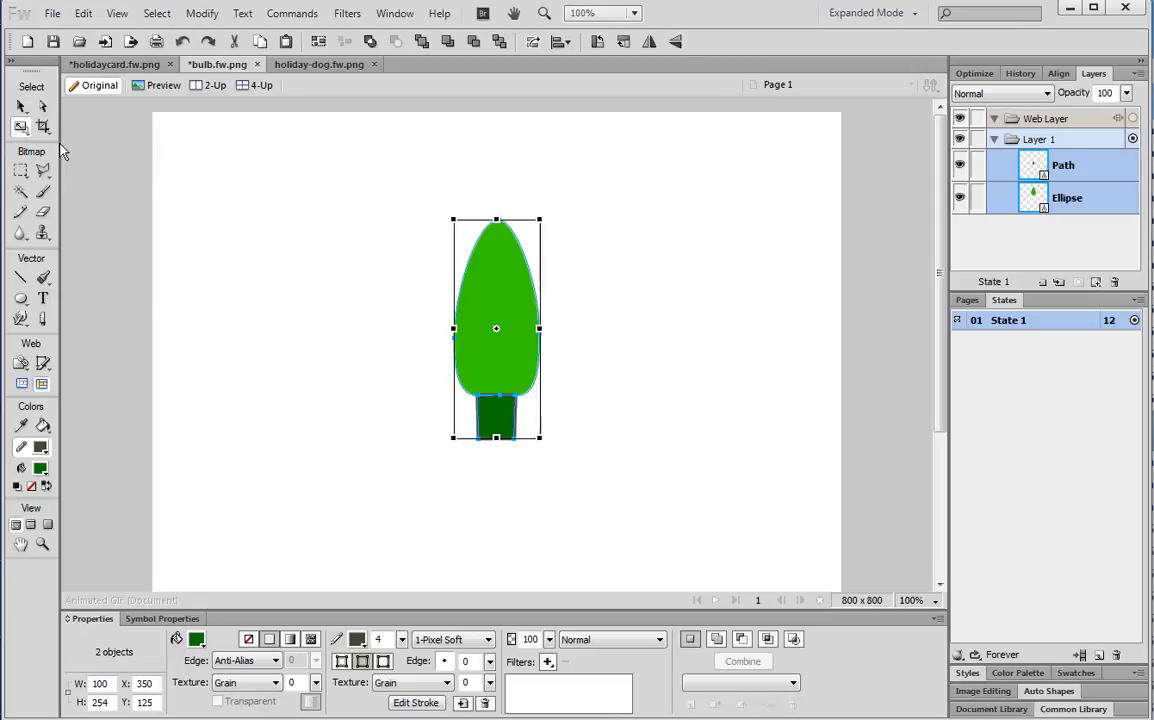
drag(454, 219, 513, 370)
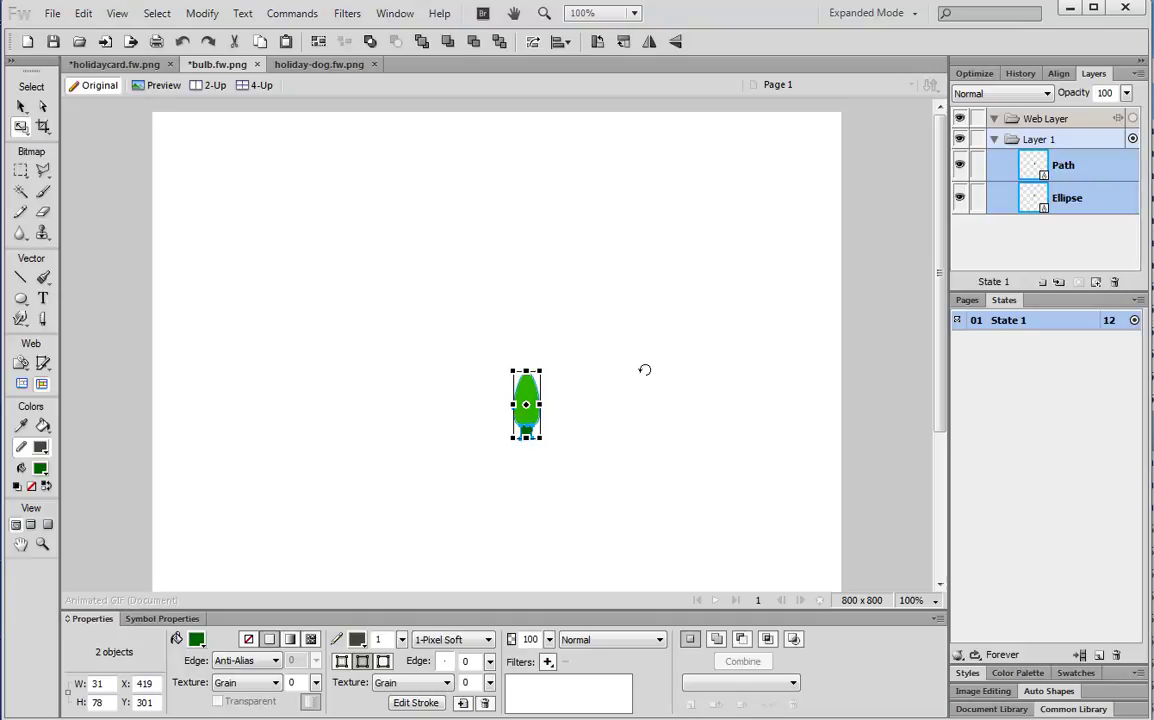
click(21, 106)
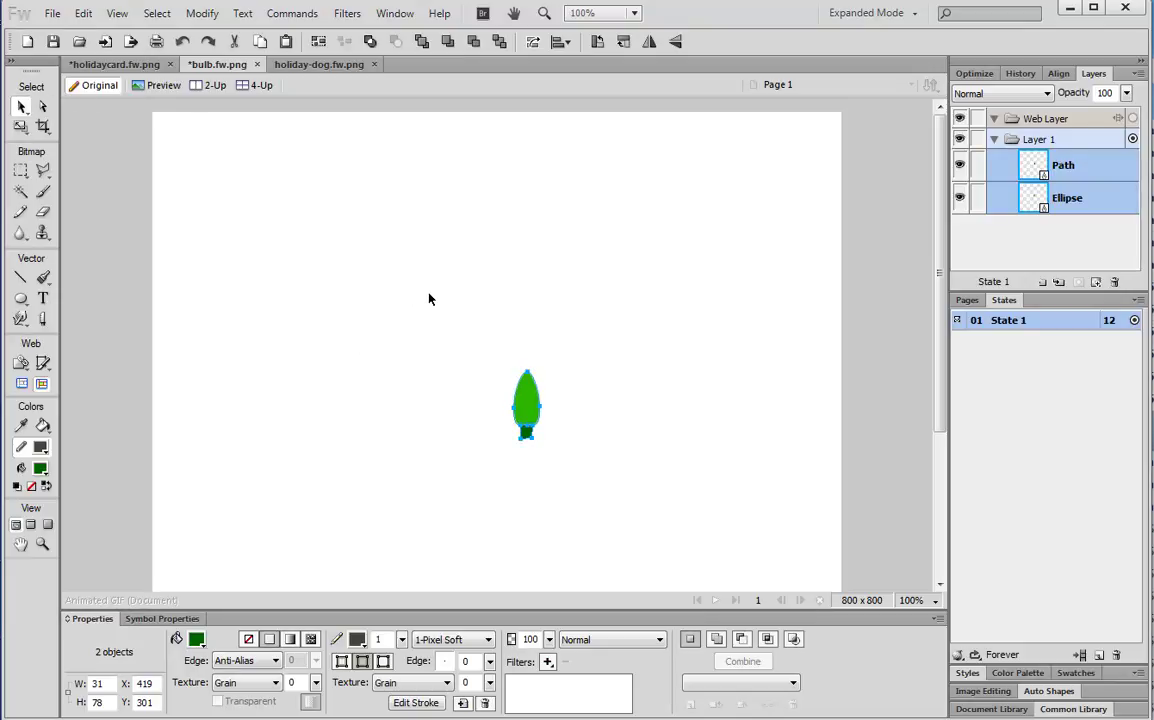
click(114, 64)
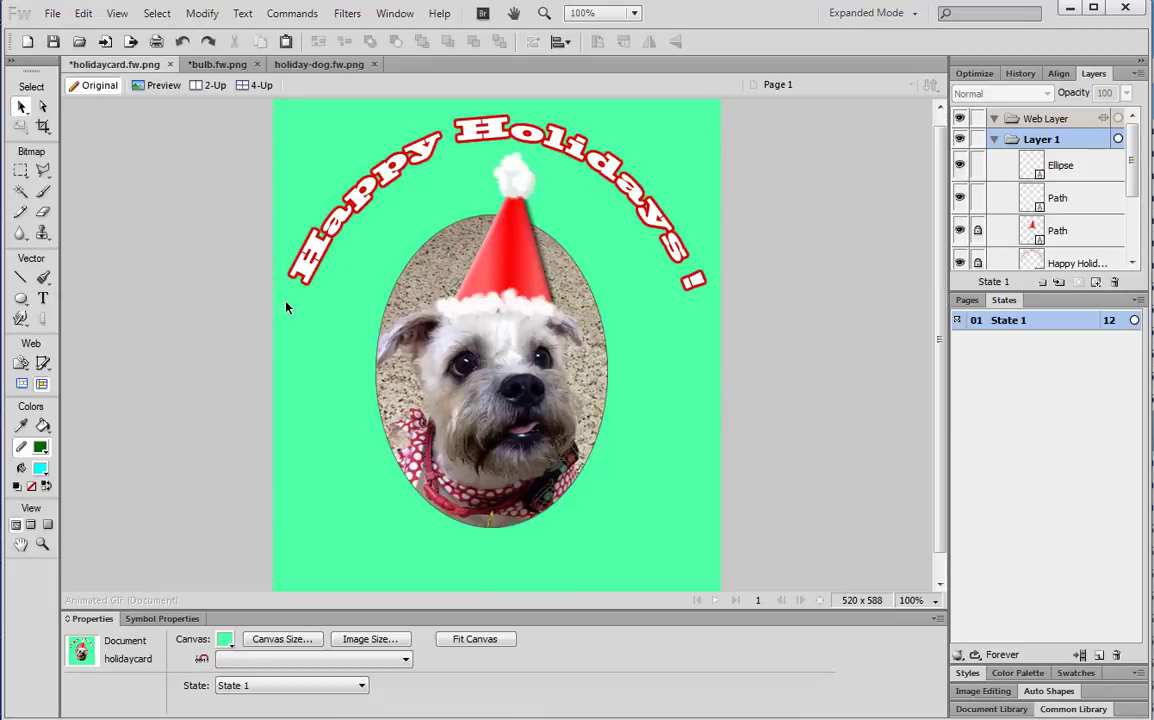
key(ctrl+v)
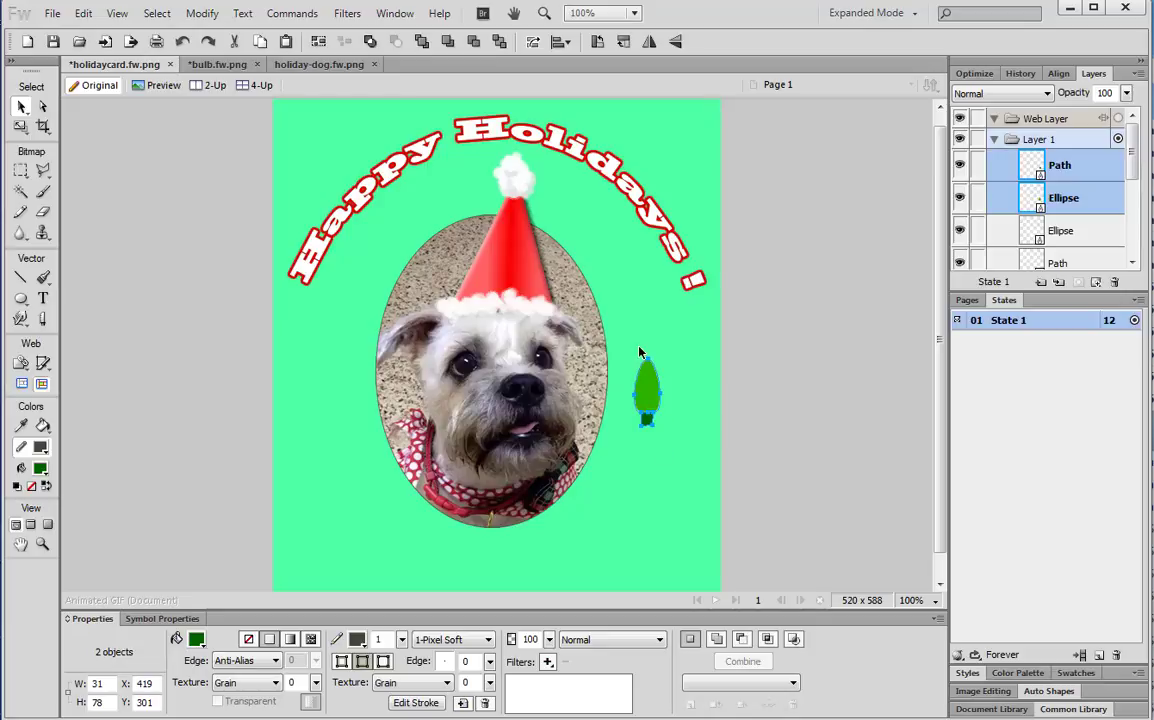
Move the small bulb to the canvas's upper left and place a copy right beside it
click(222, 64)
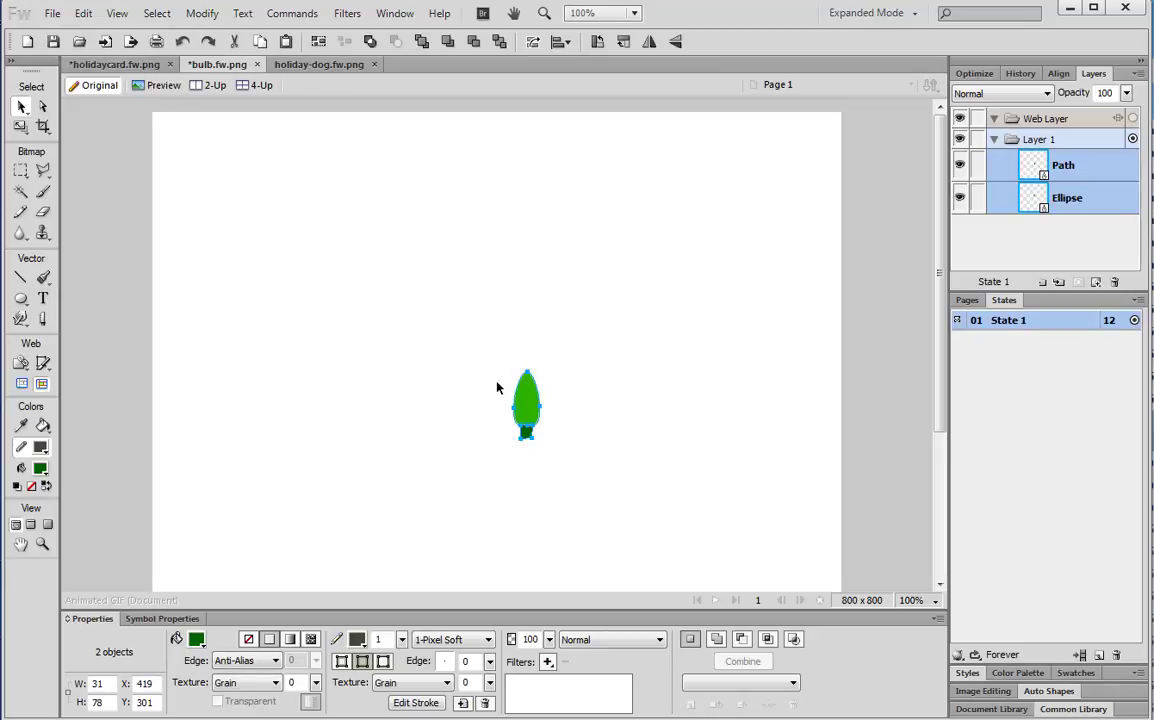
drag(520, 398, 270, 234)
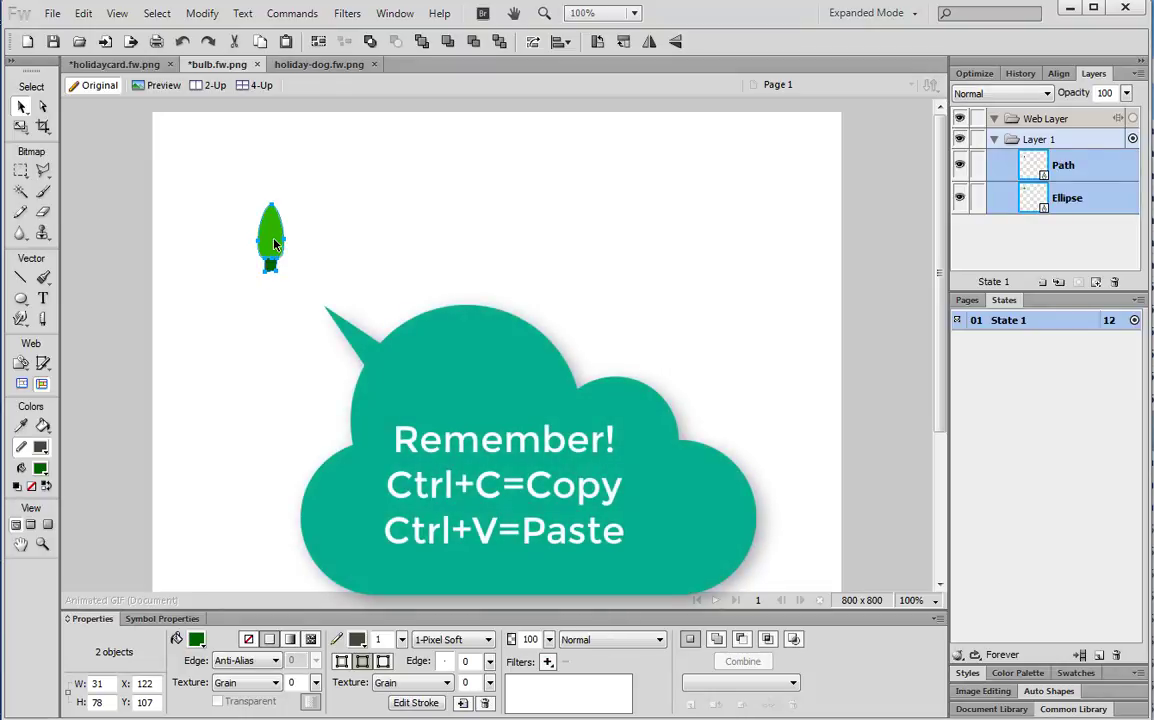
key(ctrl+c)
key(ctrl+v)
drag(273, 242, 319, 242)
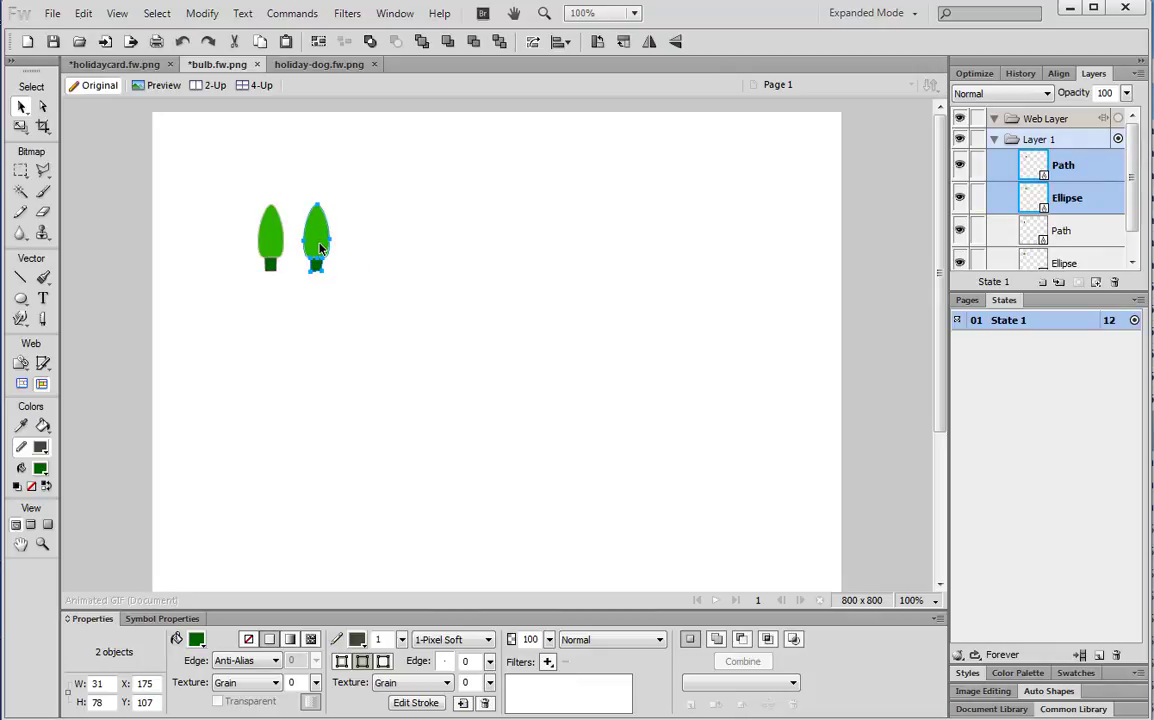
Duplicate bulbs rightward, undoing stray copies, until ten sit in one row
drag(319, 248, 497, 263)
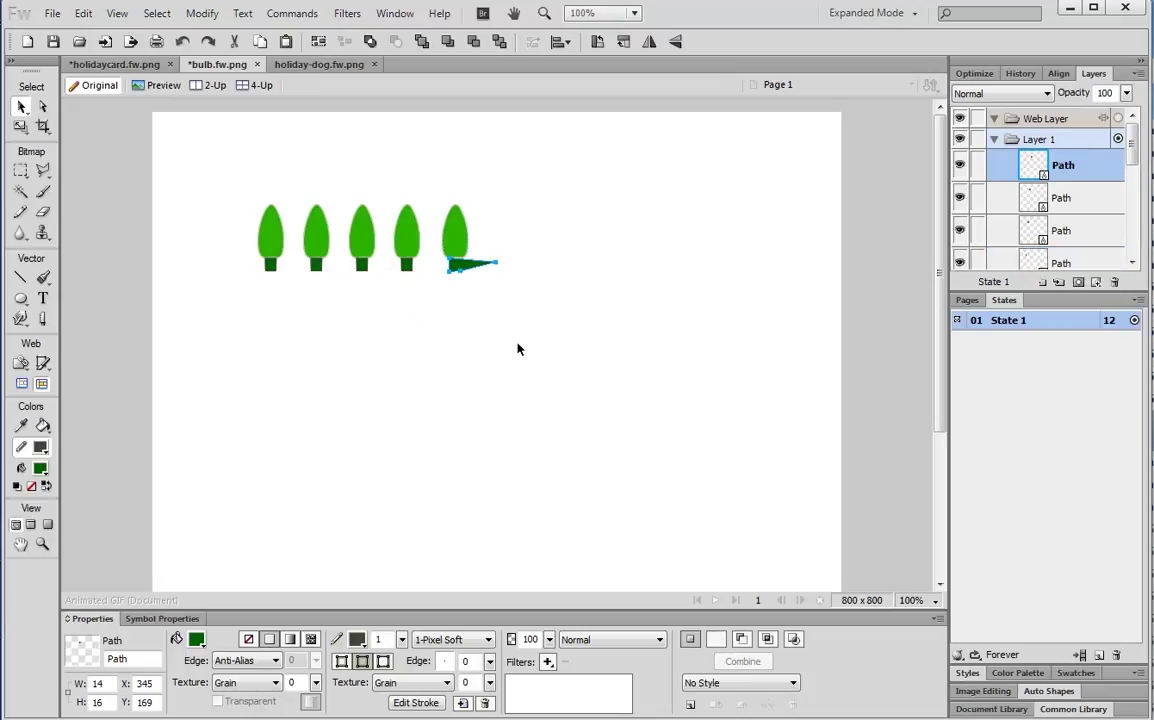
key(ctrl+z)
drag(458, 242, 505, 240)
key(ctrl+z)
key(ctrl+z)
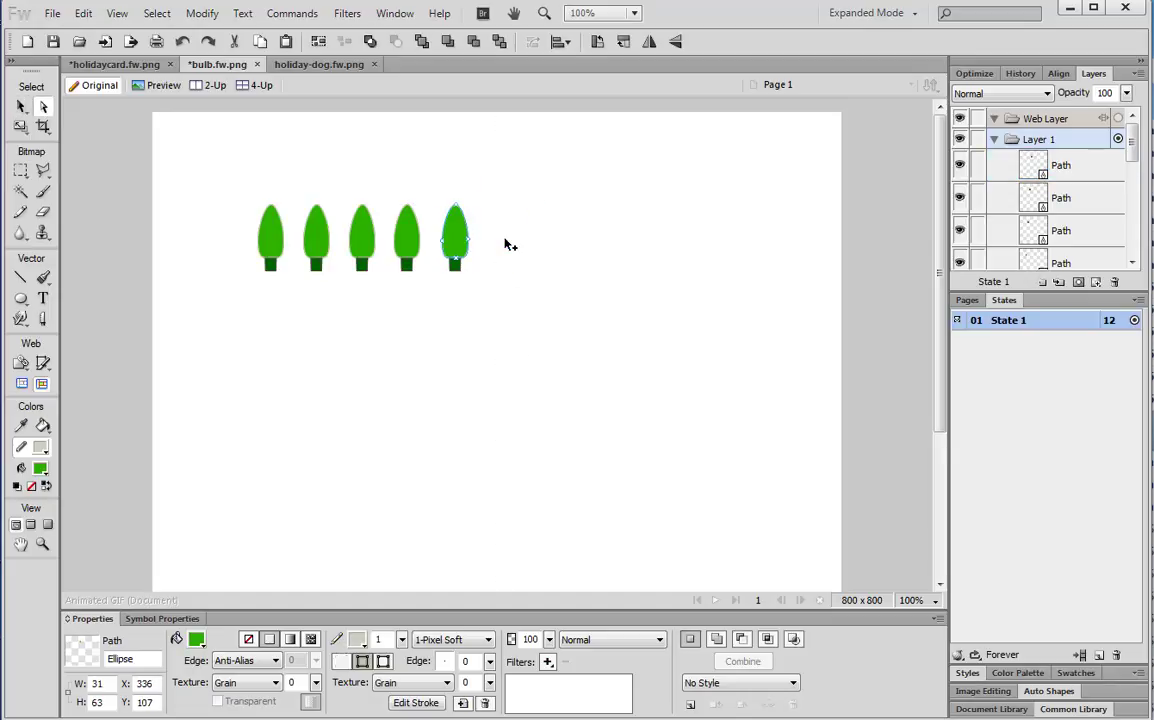
key(v)
click(180, 141)
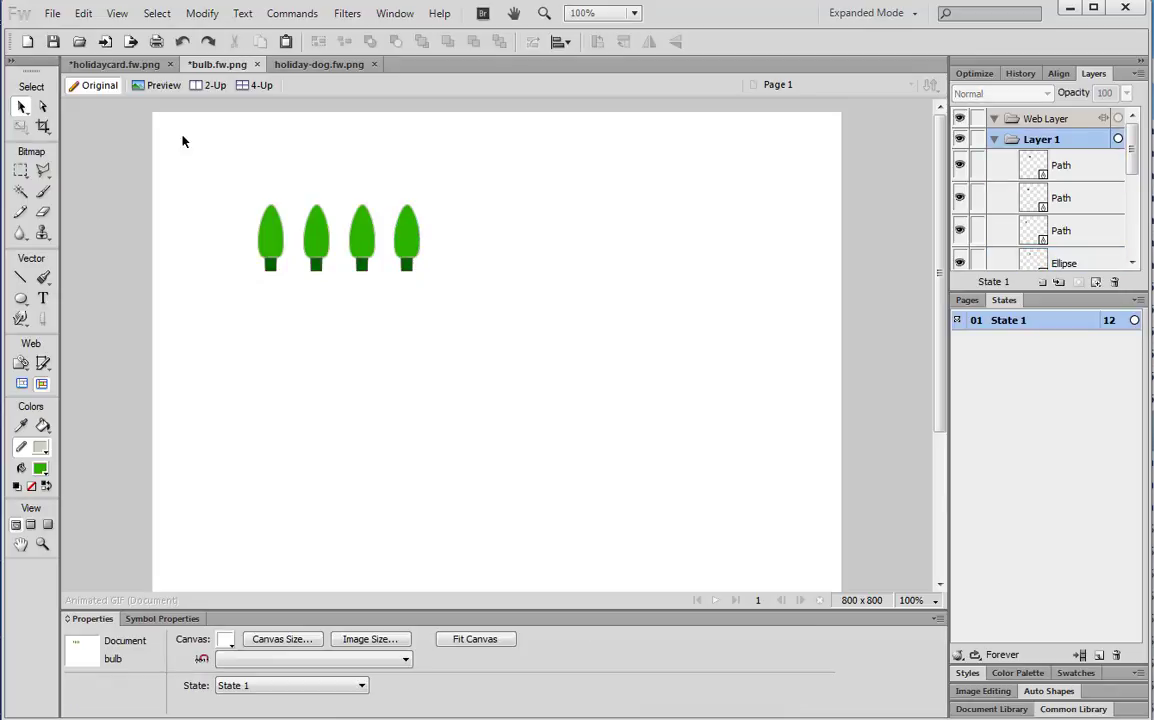
drag(383, 200, 442, 300)
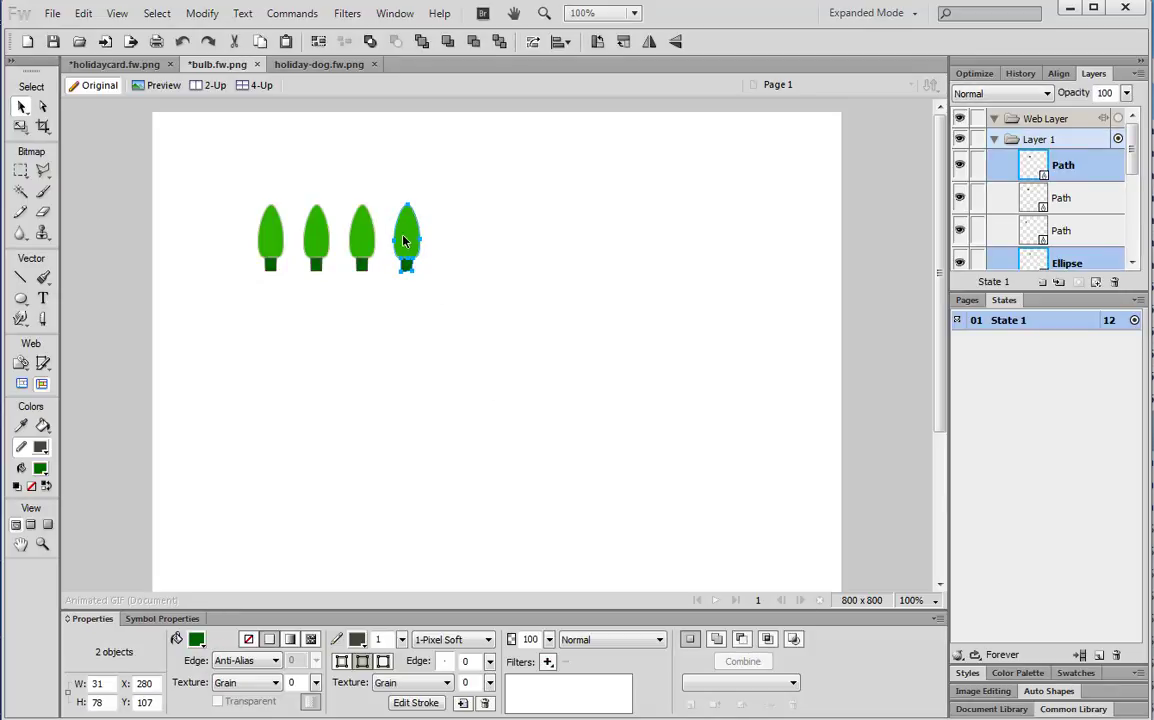
drag(410, 250, 521, 250)
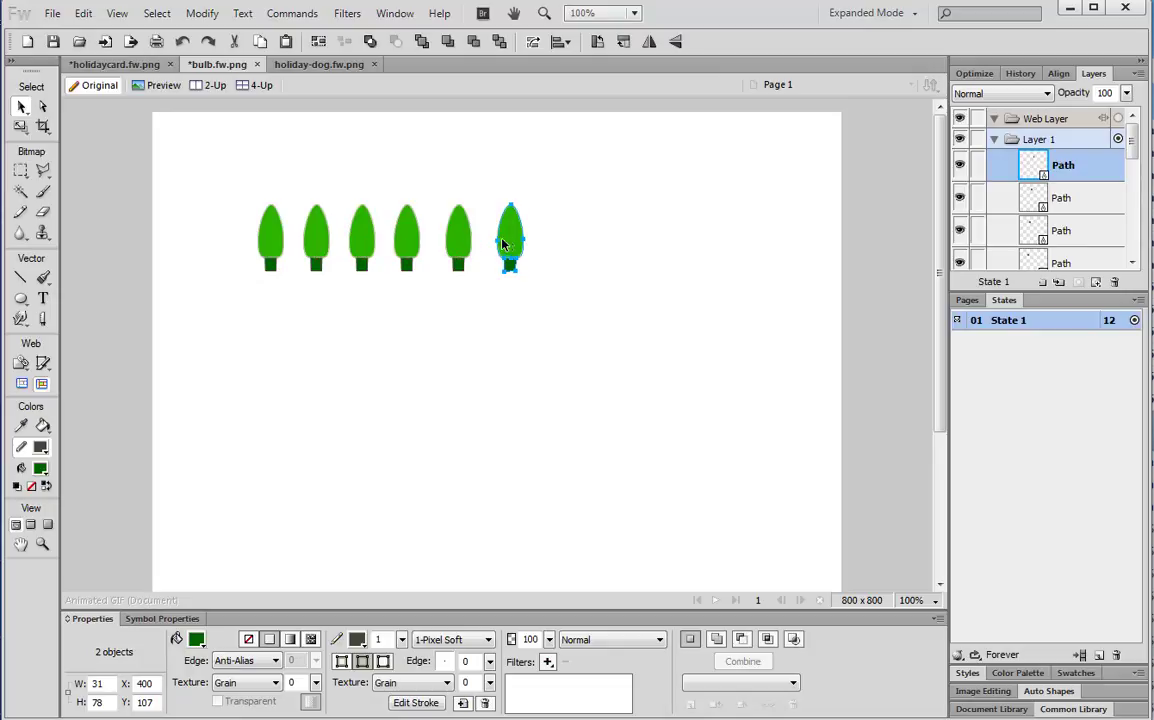
drag(510, 246, 700, 250)
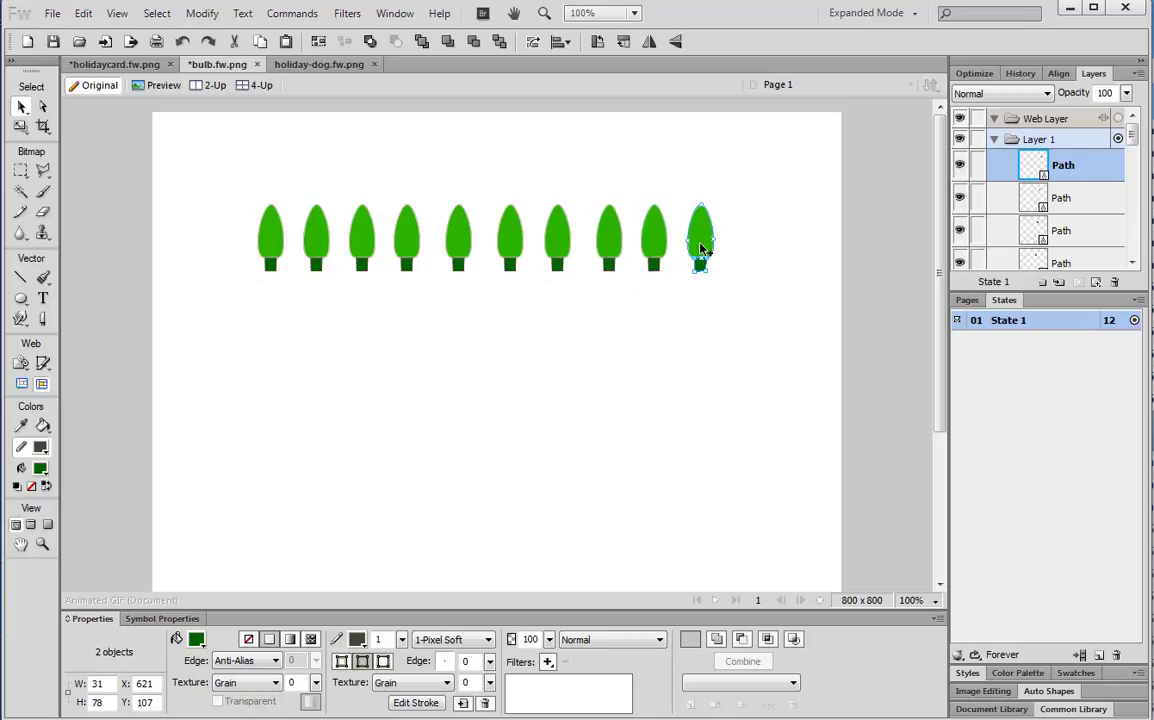
click(447, 378)
Fill the second bulb teal, the third blue and the fourth orange
click(322, 240)
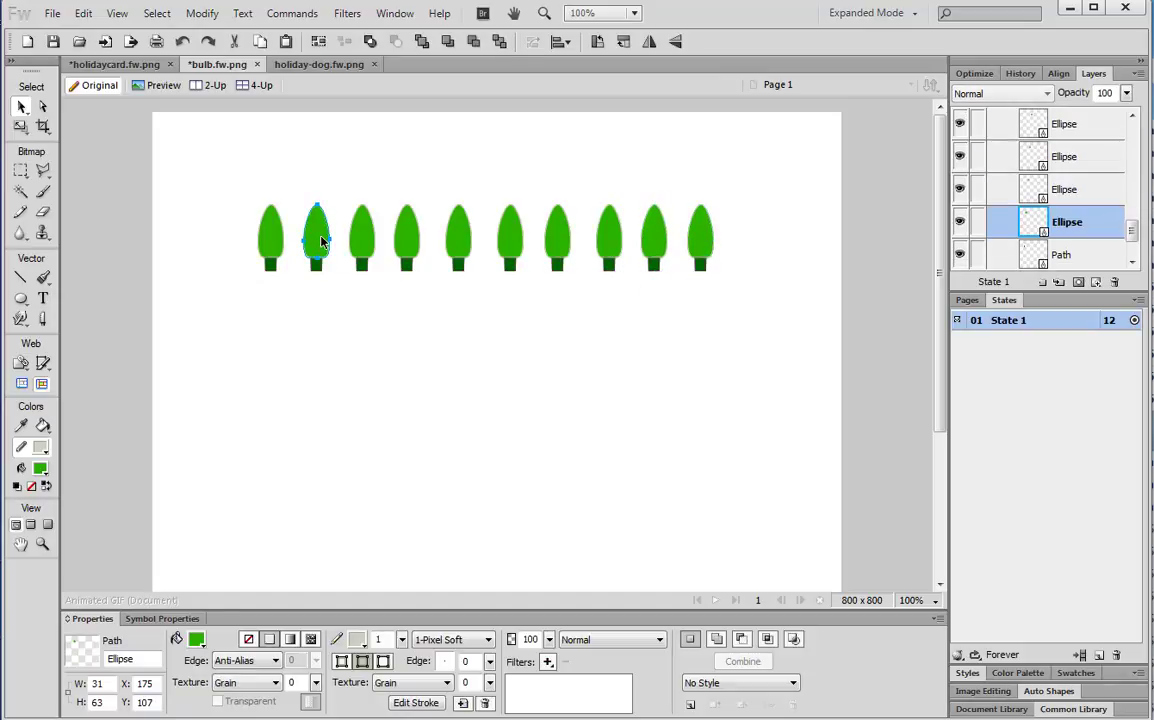
click(196, 639)
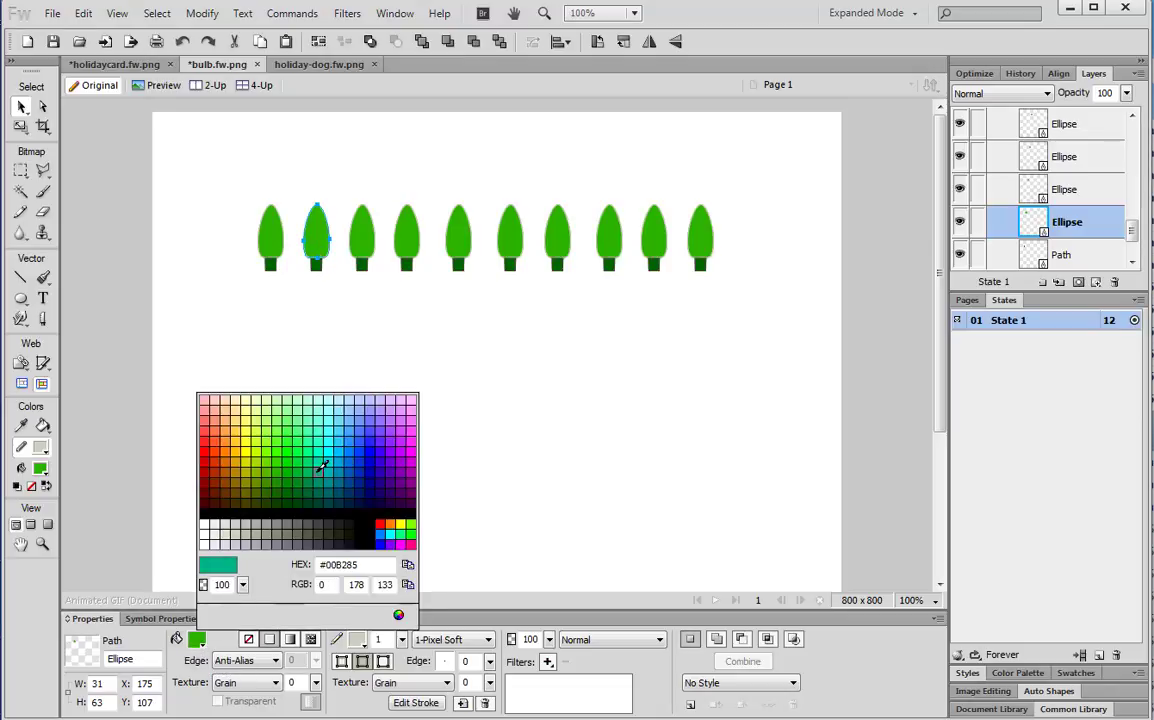
click(322, 467)
click(364, 250)
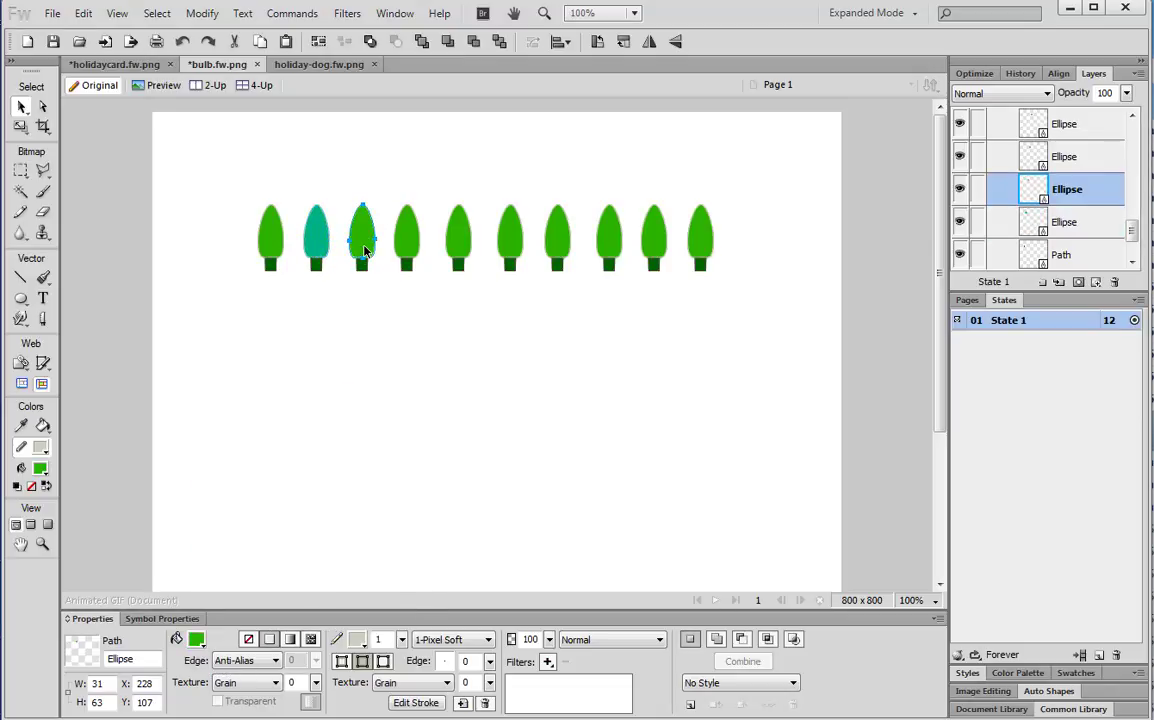
click(196, 640)
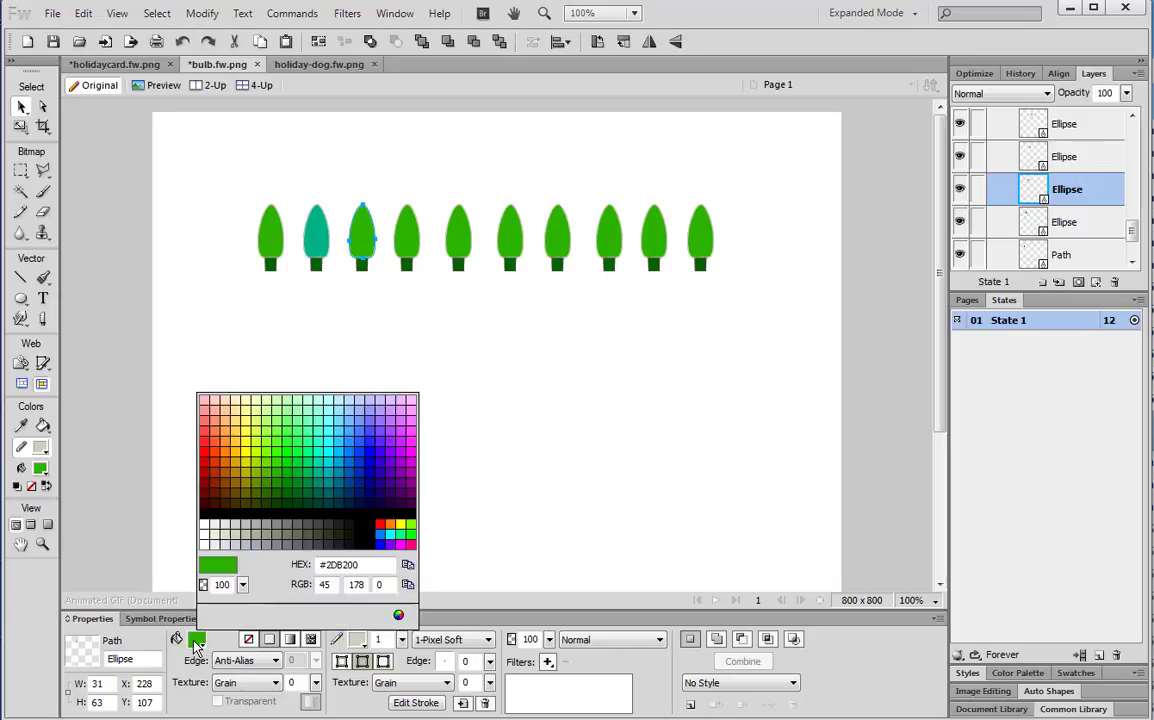
click(368, 447)
click(414, 250)
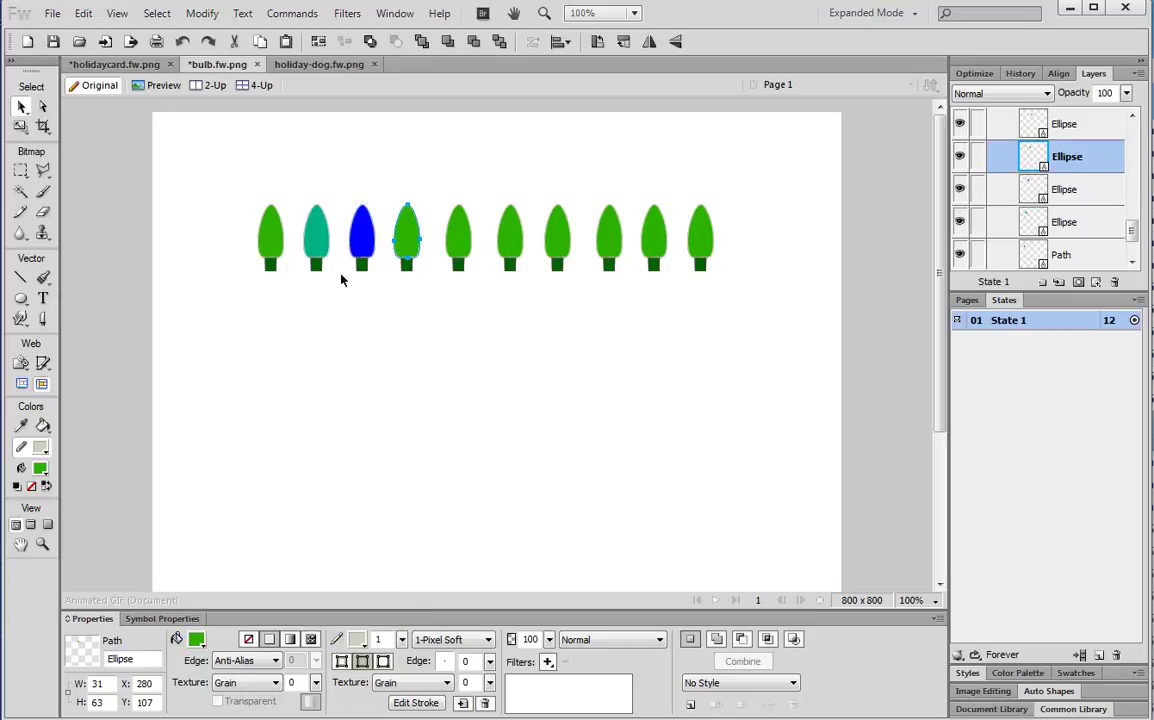
click(196, 640)
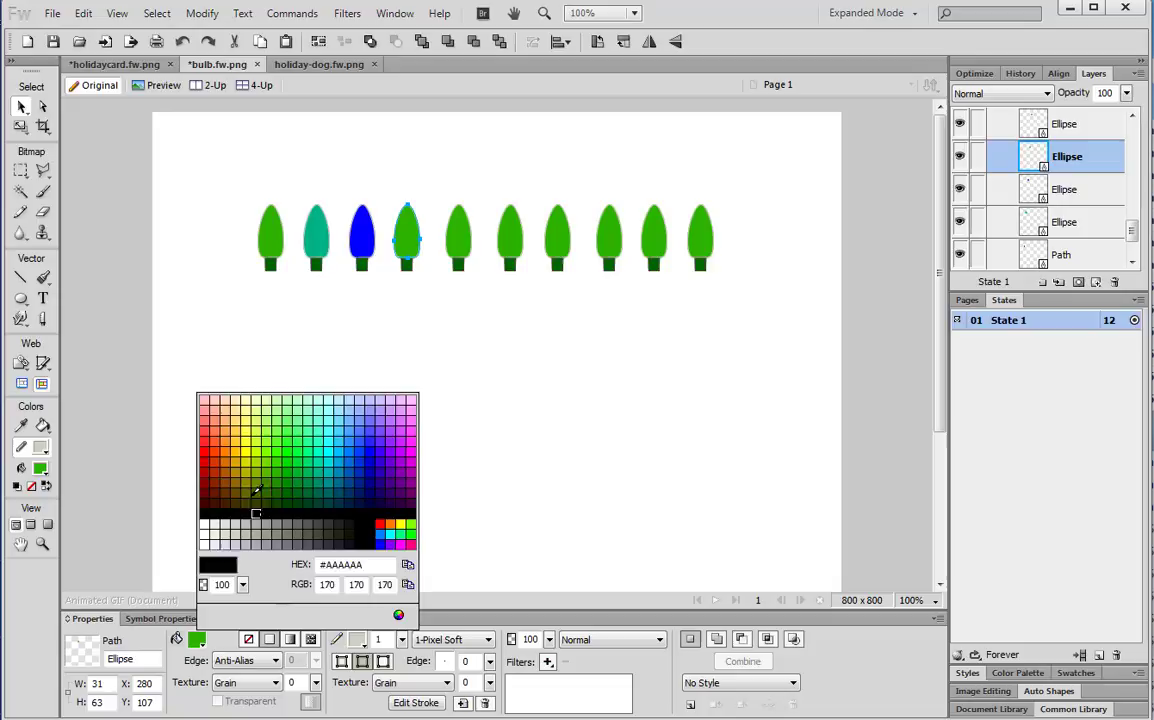
click(232, 446)
Fill the fifth bulb dark red, the sixth yellow and the seventh orange
click(470, 245)
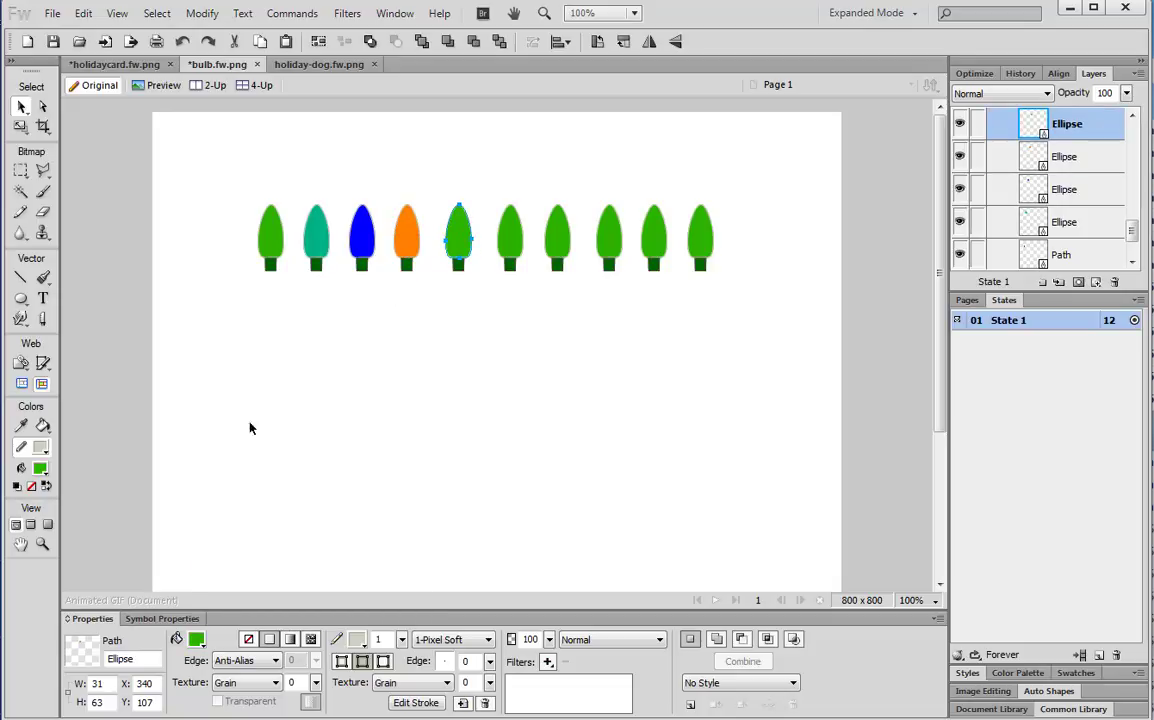
click(196, 640)
click(216, 480)
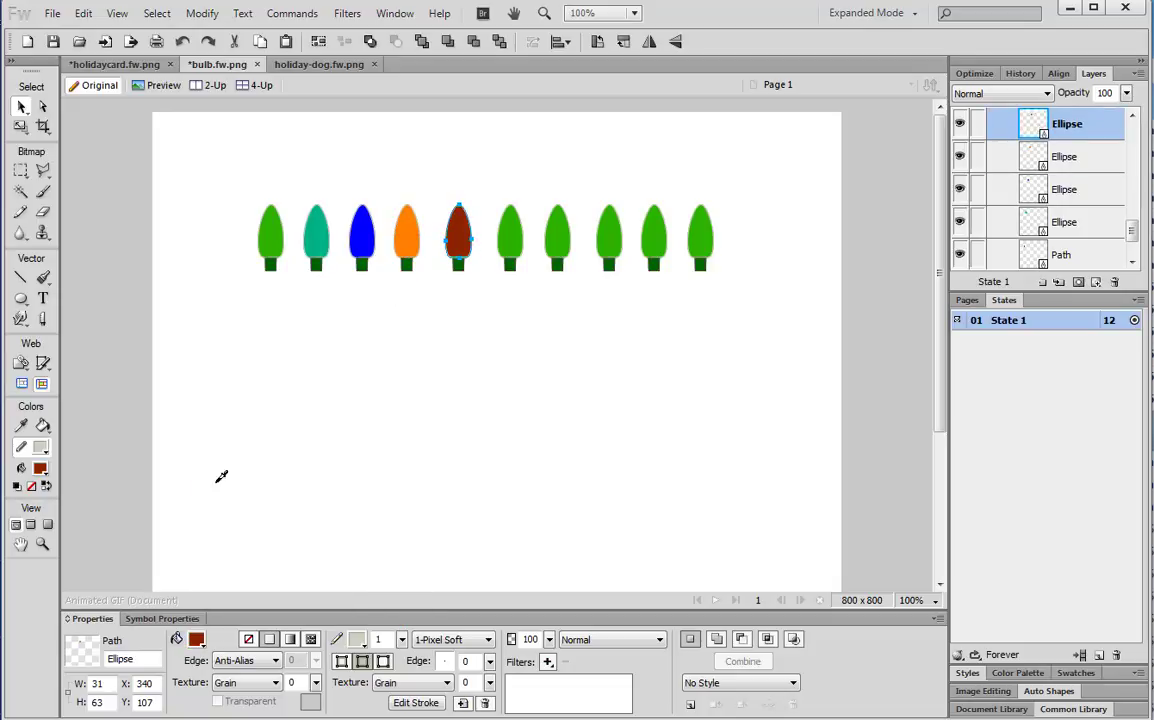
click(510, 238)
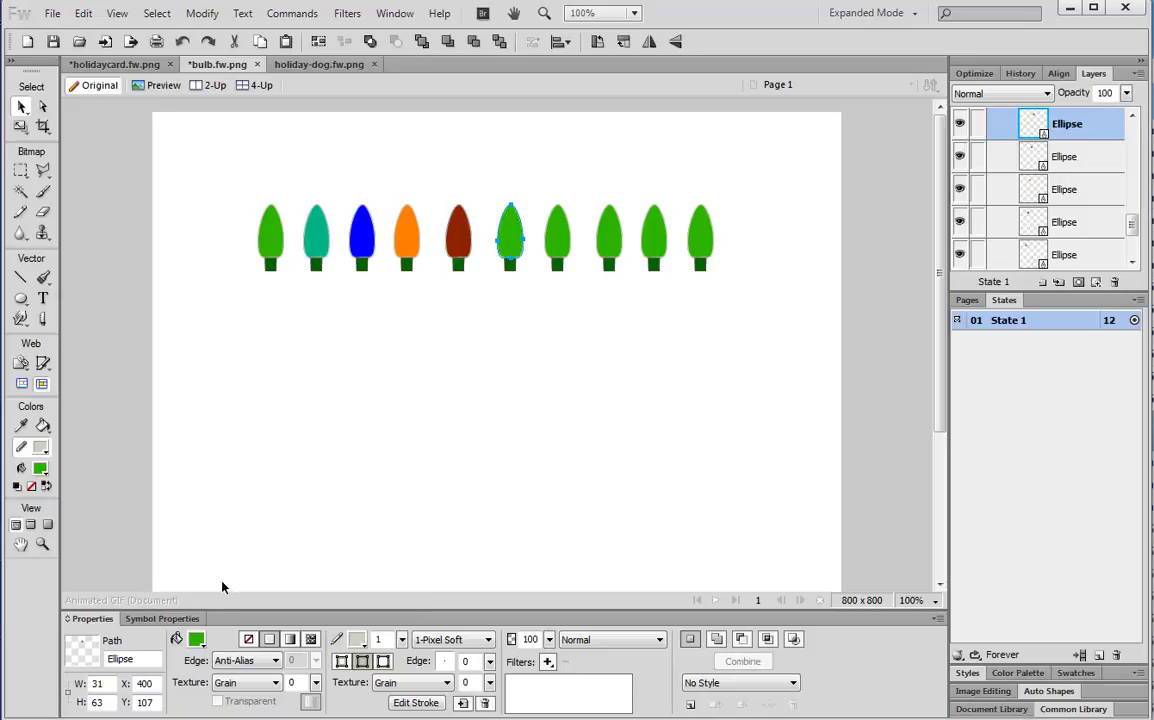
click(196, 640)
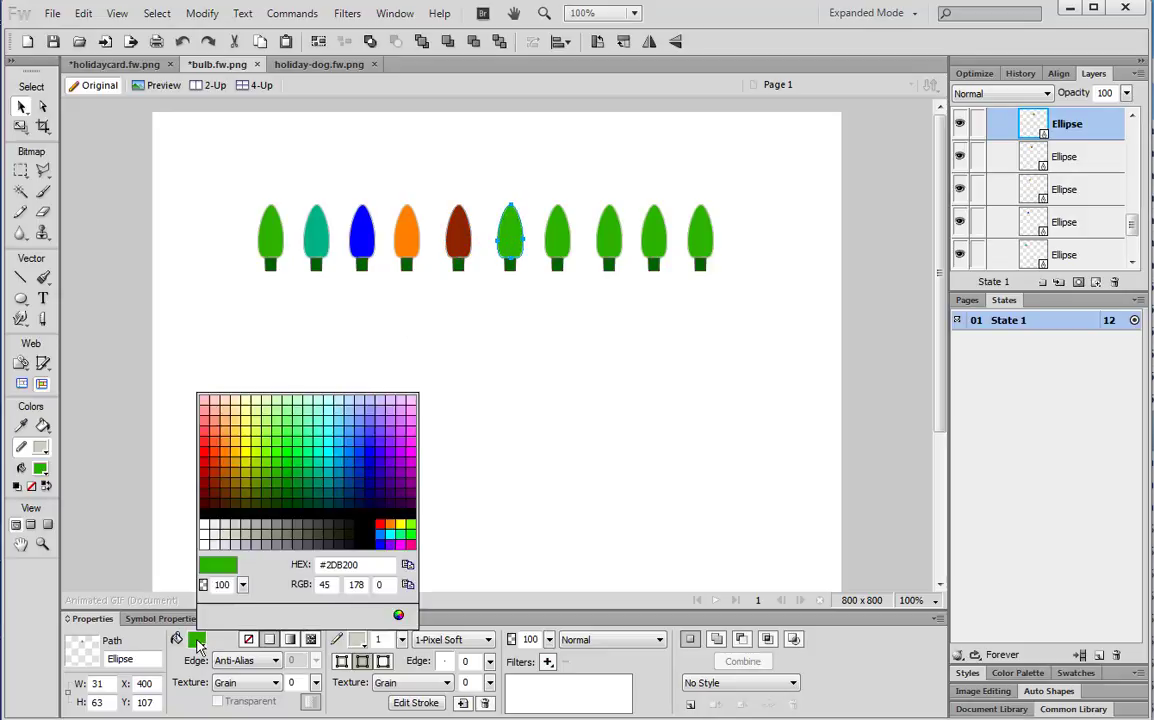
click(250, 446)
click(557, 243)
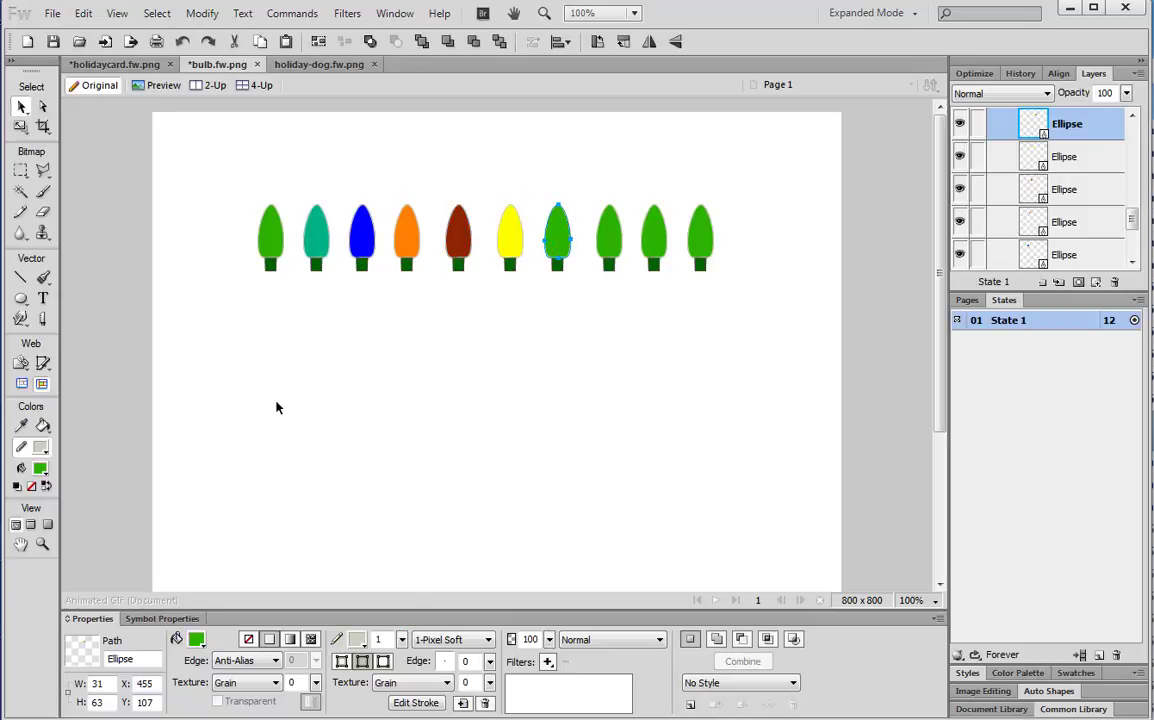
click(196, 640)
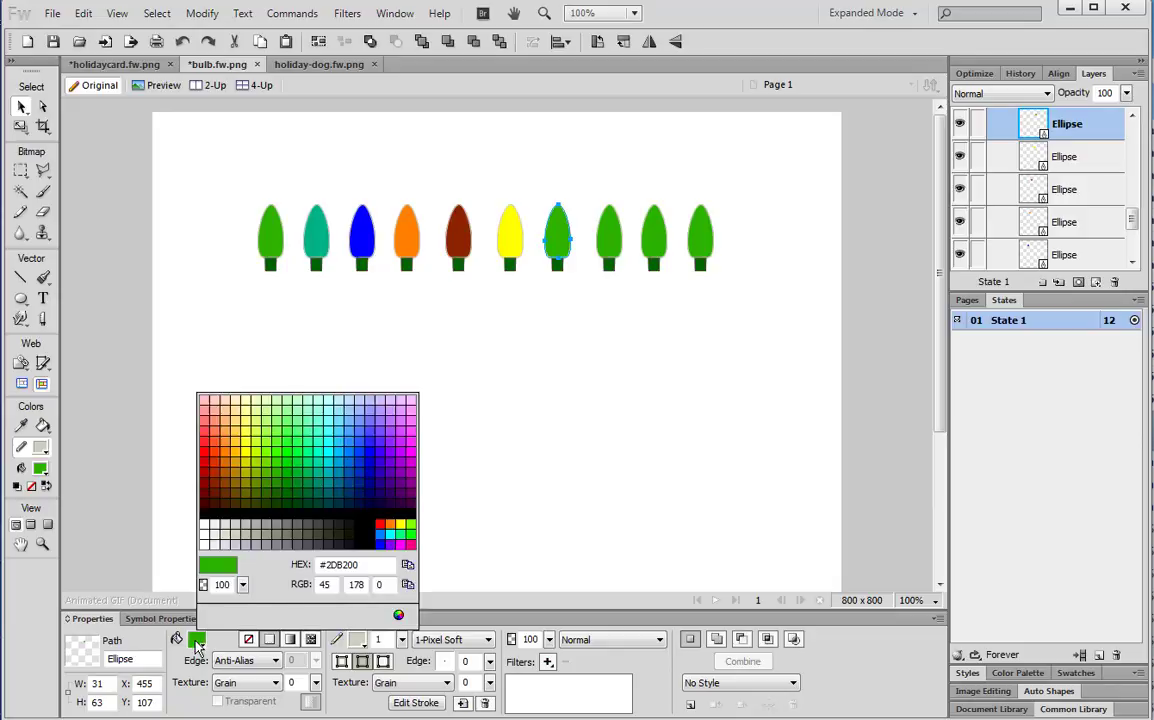
click(407, 236)
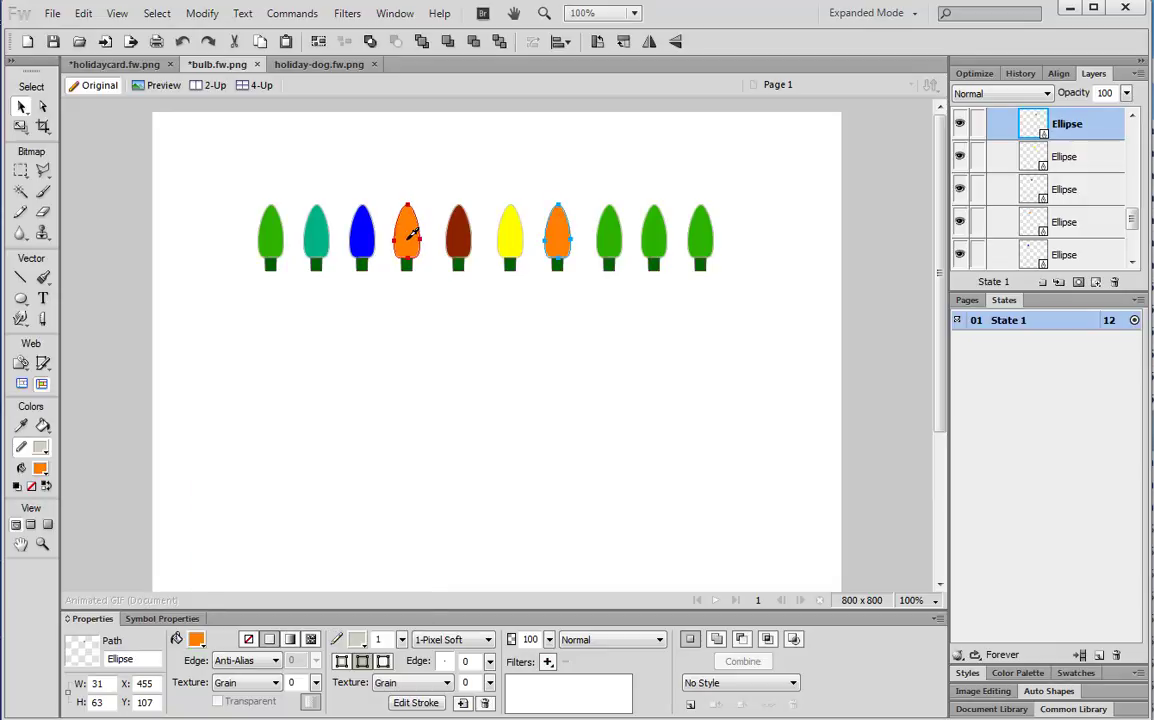
Fill the eighth bulb salmon pink and the ninth blue
click(608, 232)
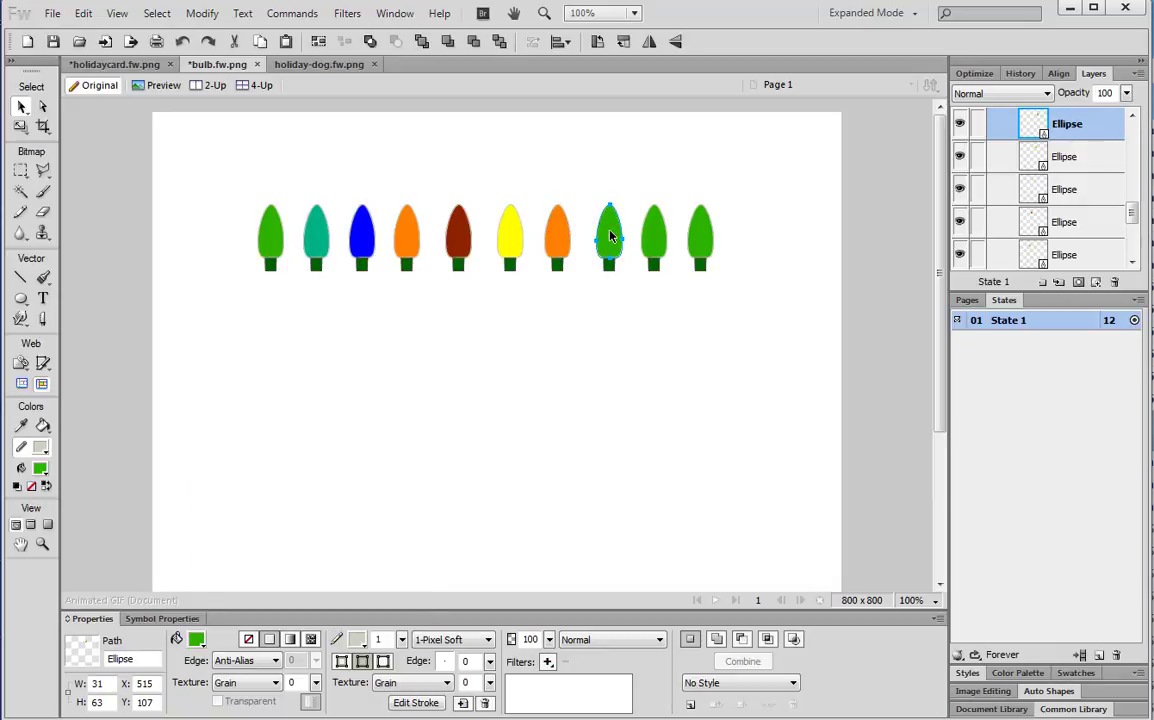
click(196, 640)
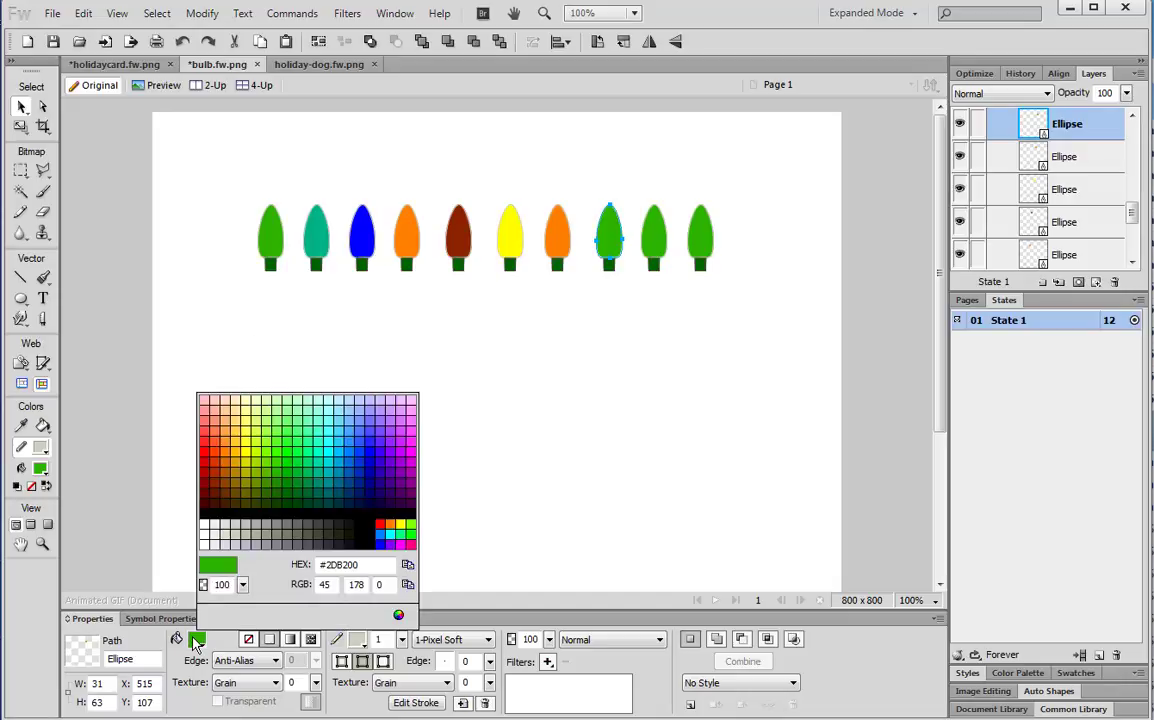
click(202, 425)
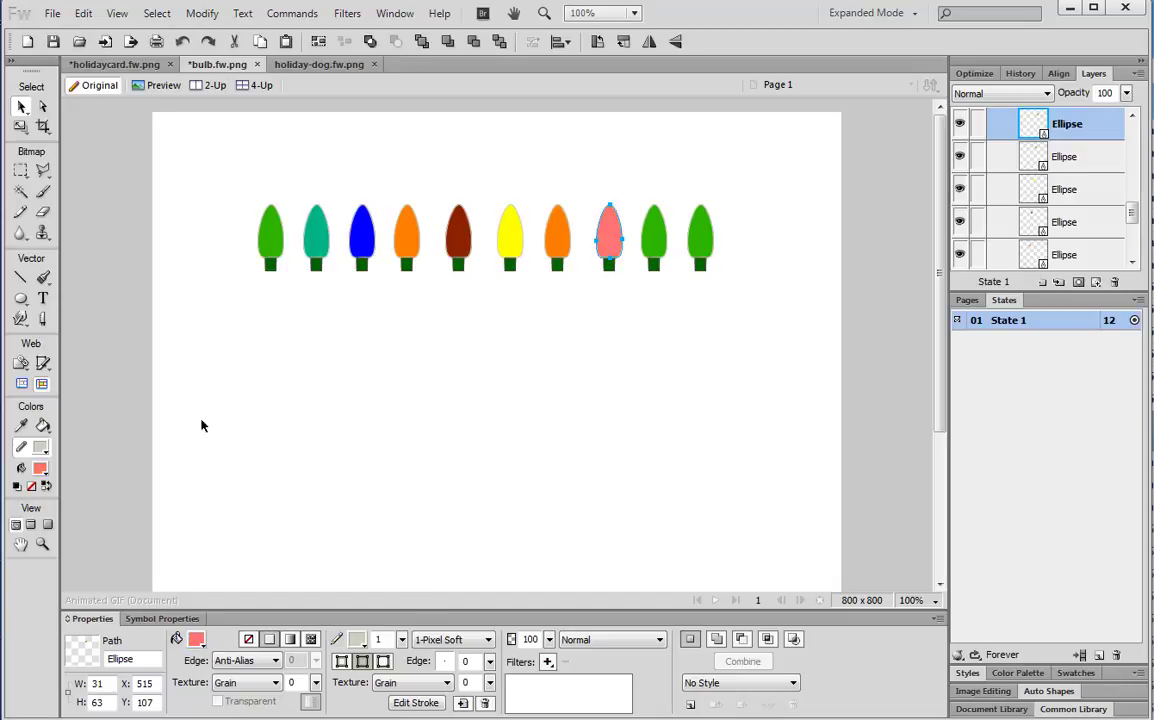
click(655, 245)
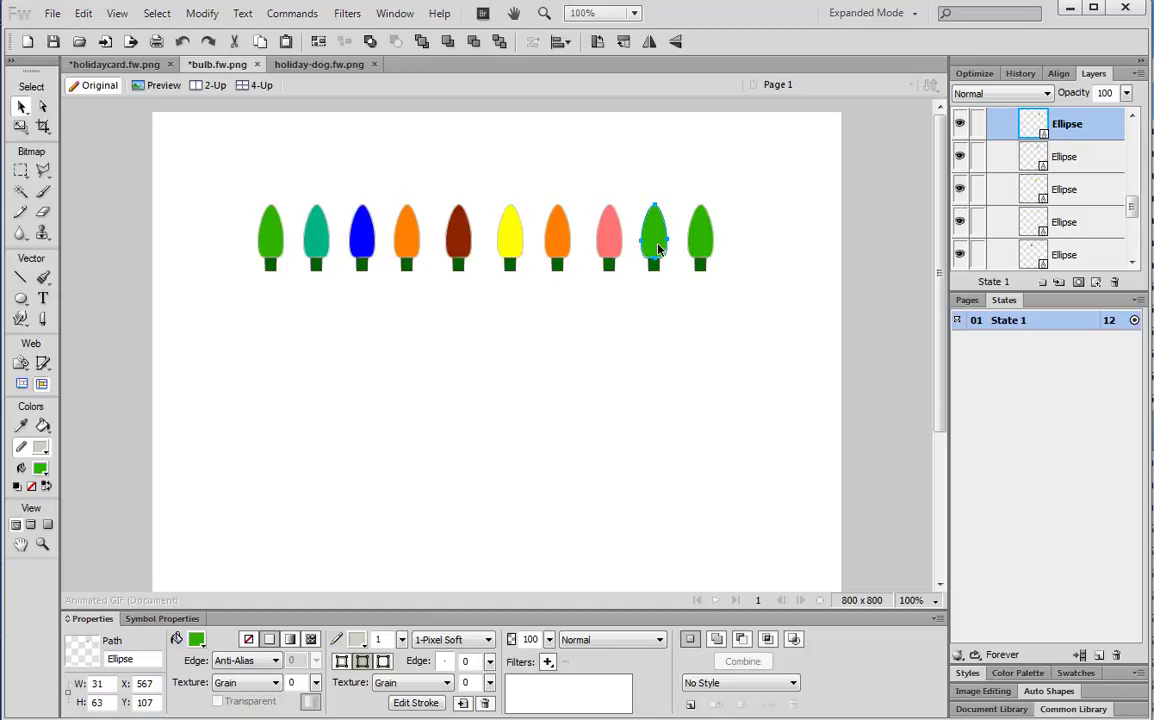
click(196, 640)
click(360, 449)
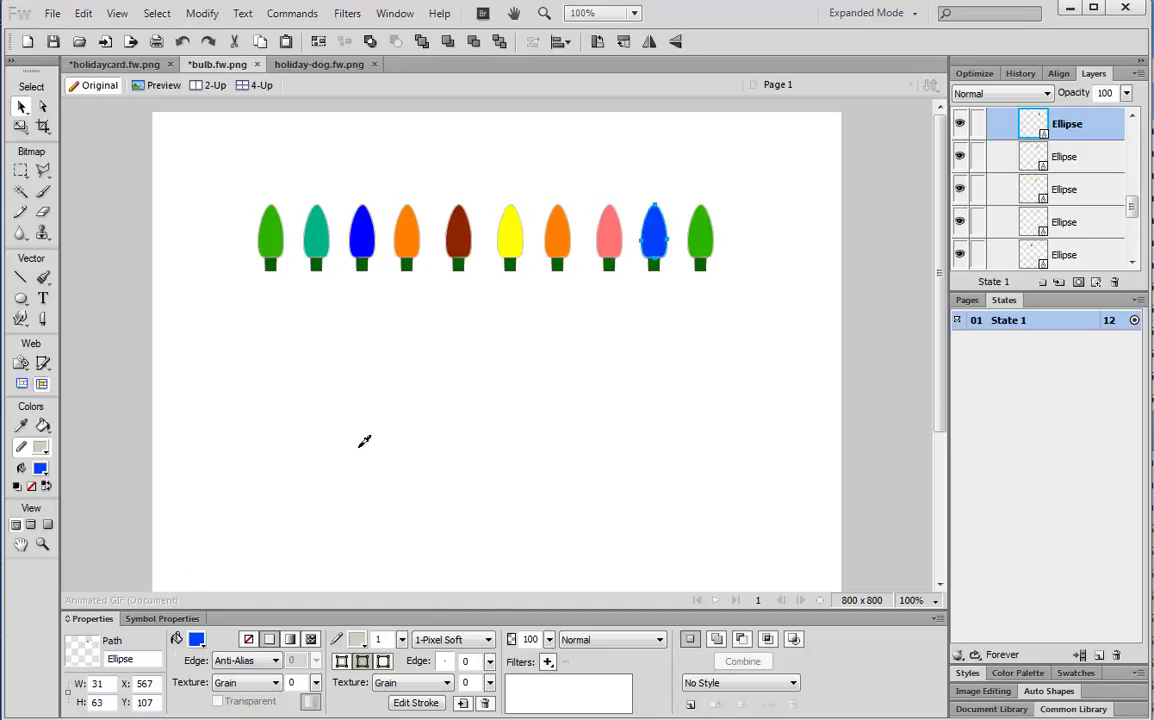
click(700, 243)
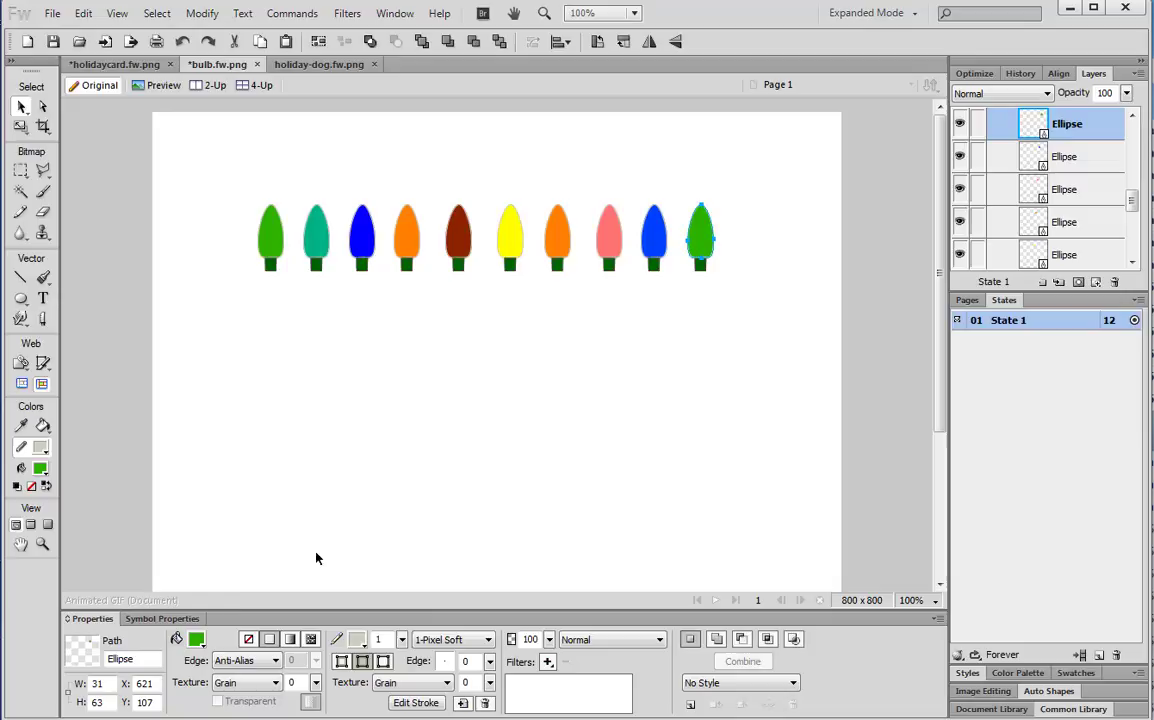
click(198, 642)
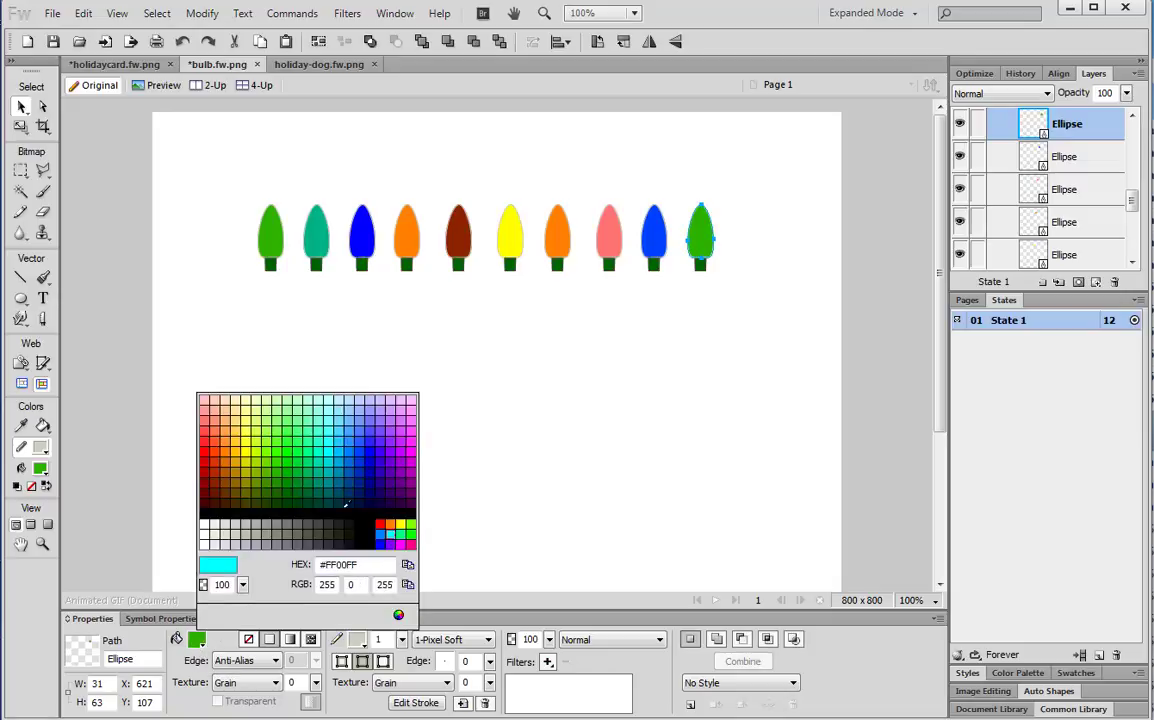
Fill the tenth bulb cyan and select the whole row of bulbs
click(335, 451)
click(520, 422)
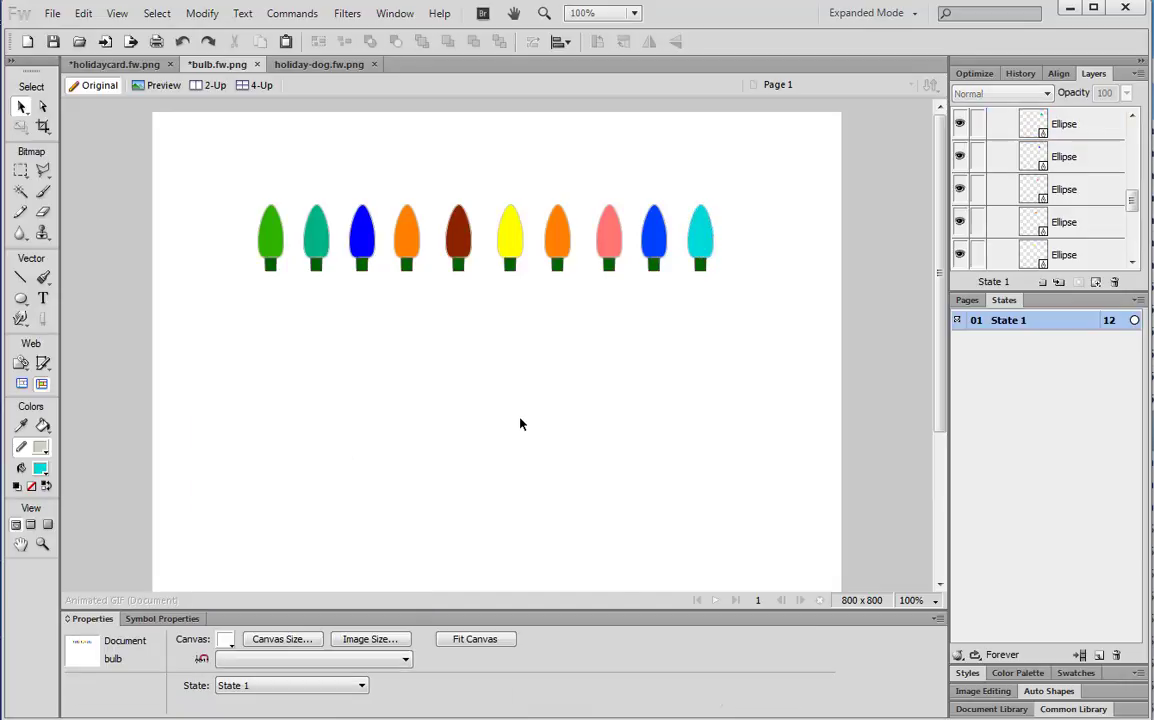
drag(734, 330, 734, 330)
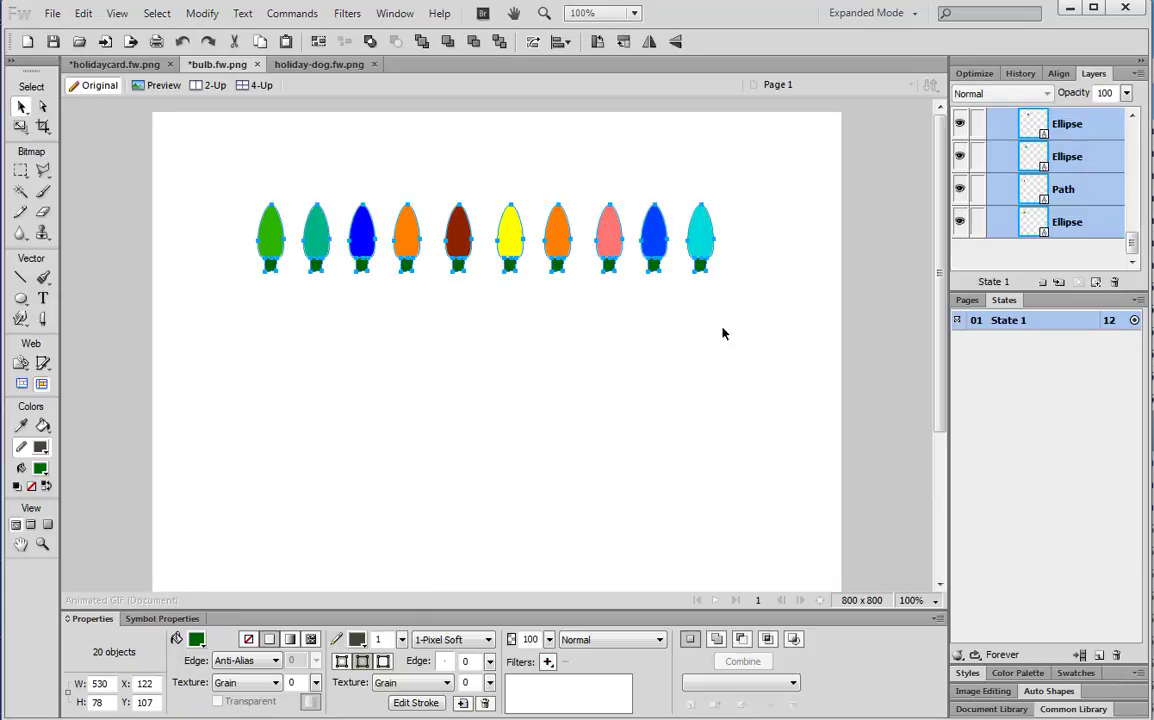
click(301, 326)
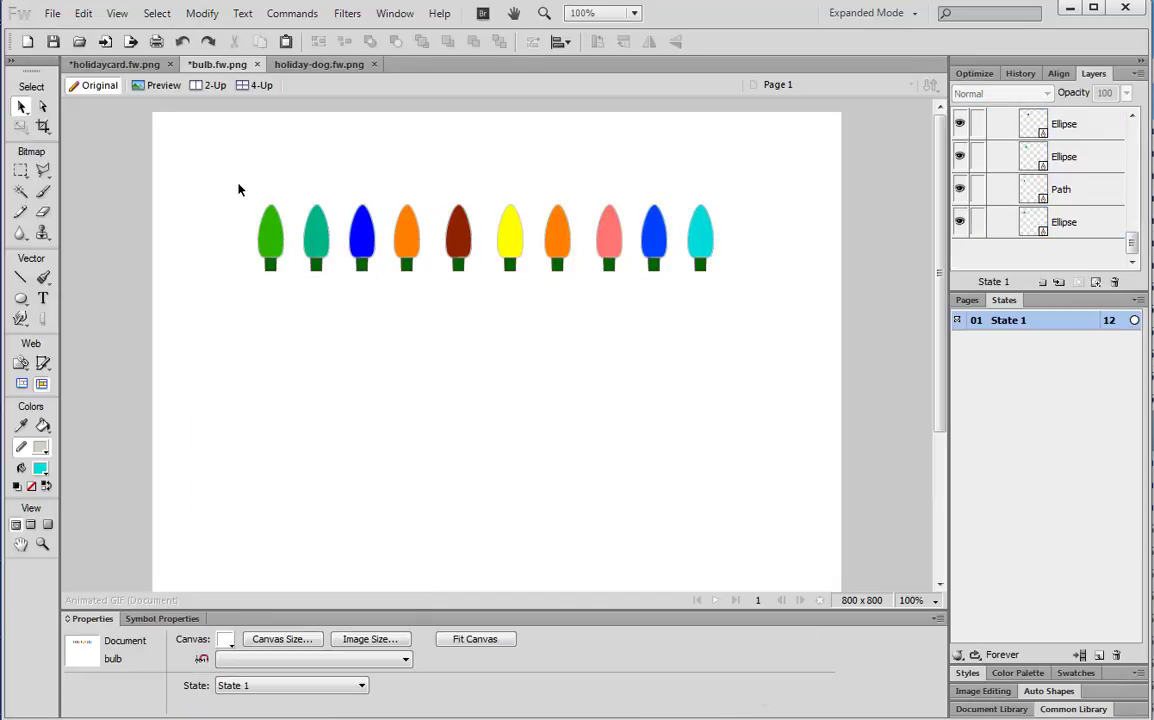
drag(238, 189, 739, 298)
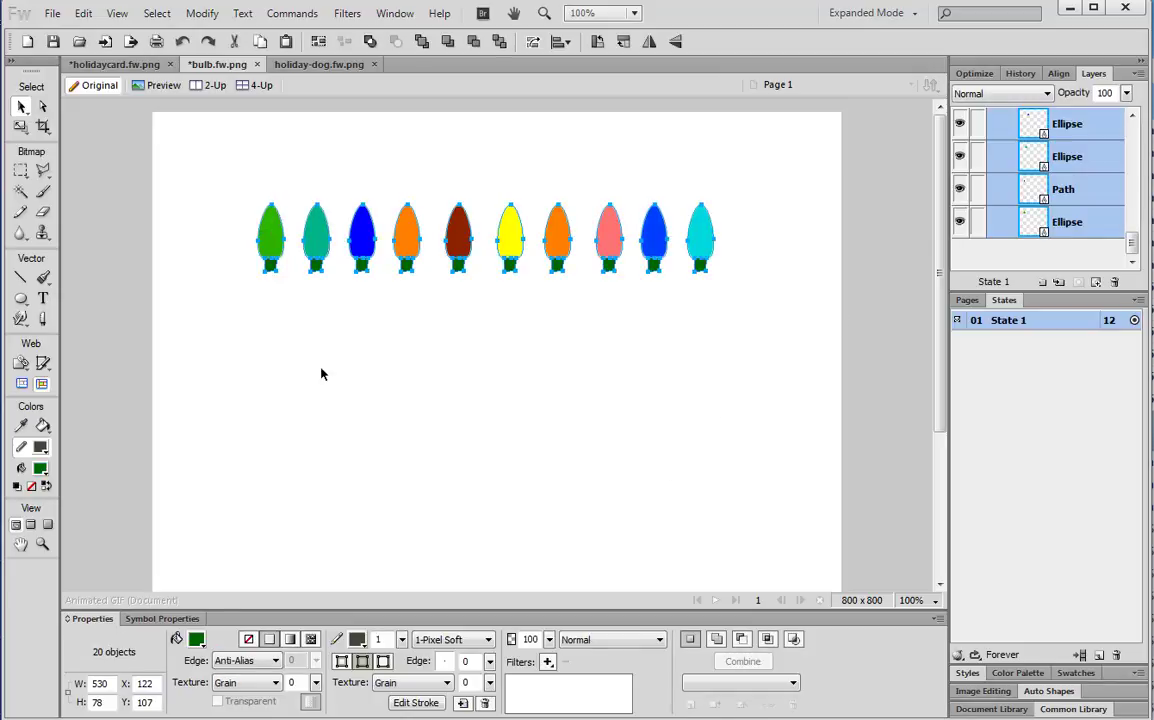
click(371, 414)
drag(243, 188, 733, 296)
Delete the green placeholder bulb from the holidaycard document
click(298, 61)
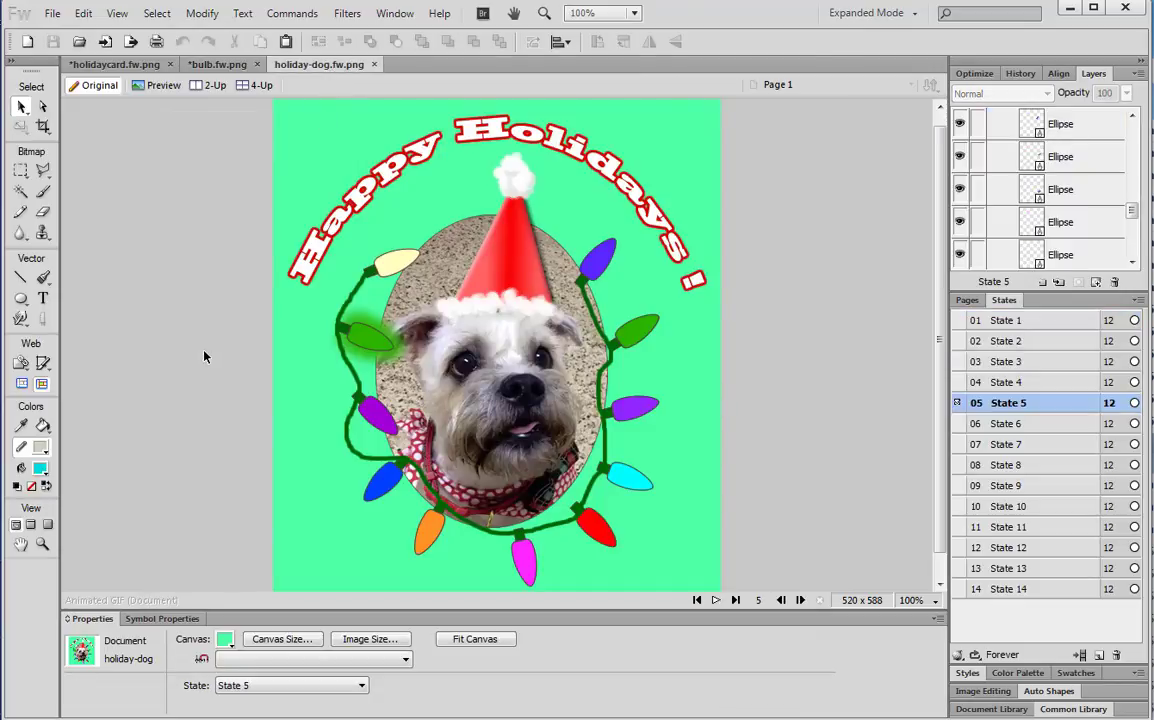
click(92, 62)
click(94, 207)
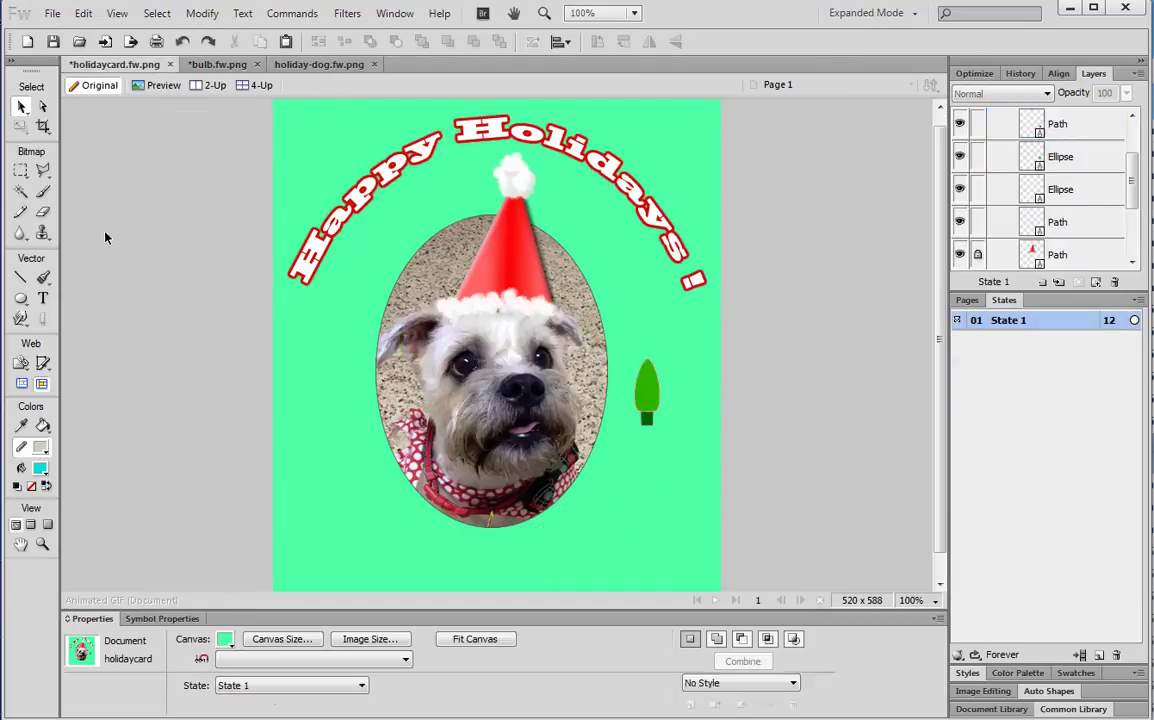
click(651, 416)
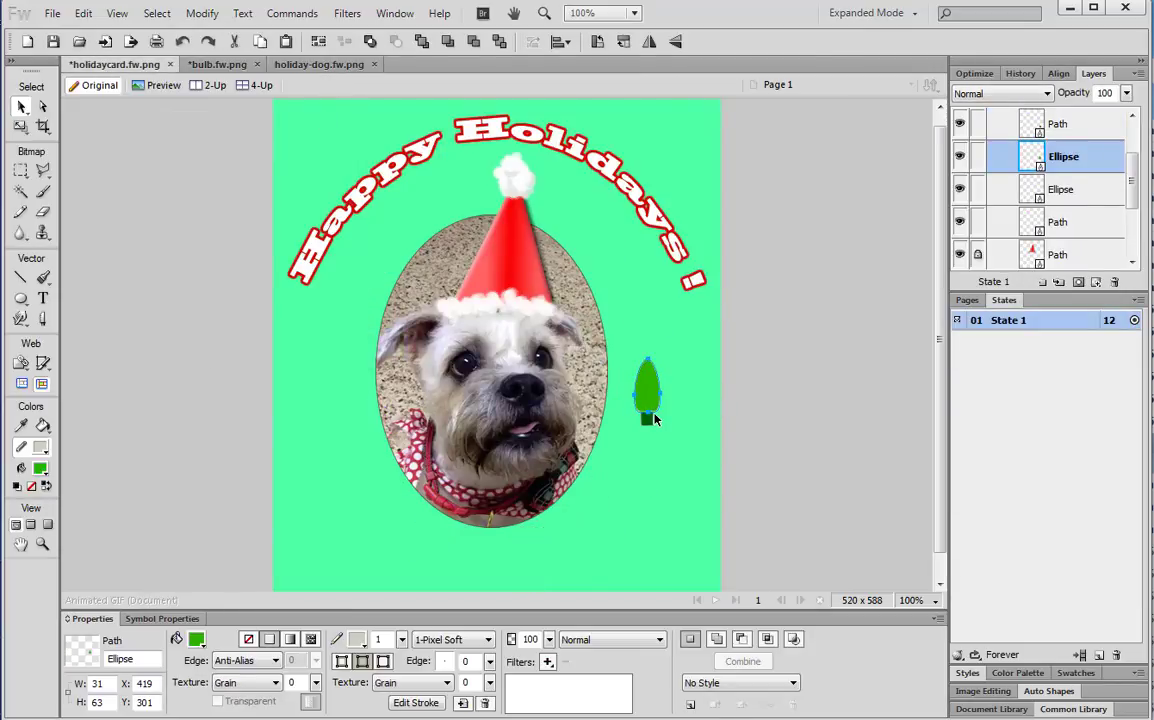
key(Delete)
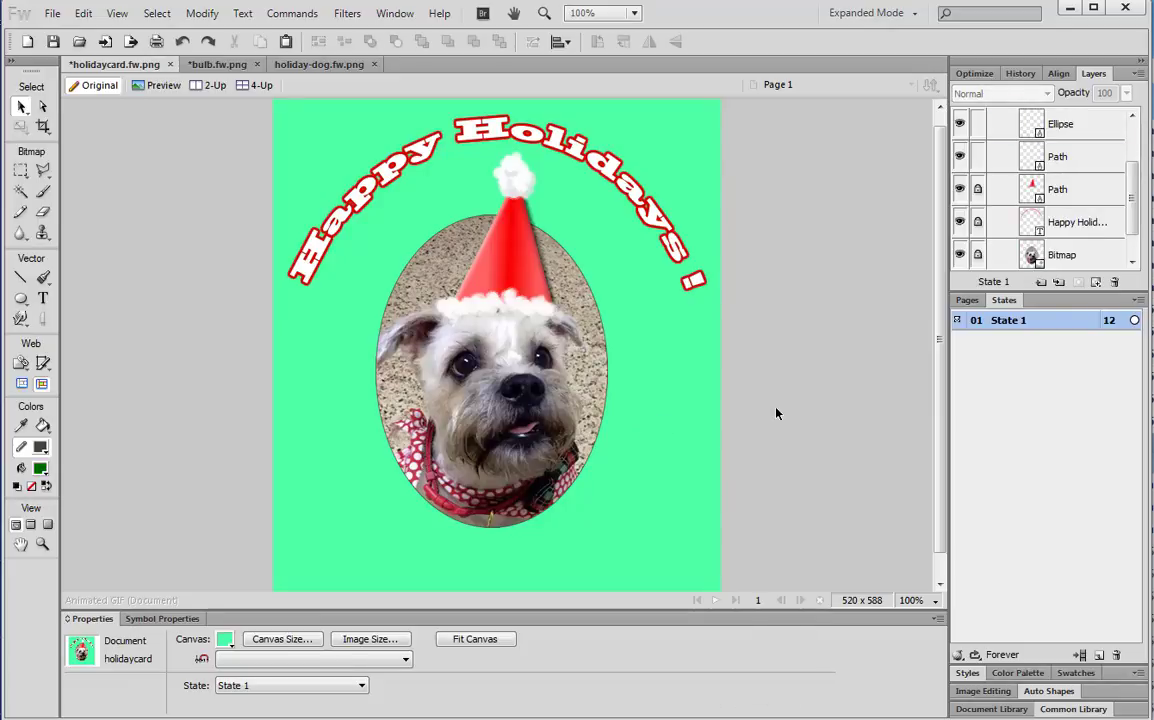
Paste the coloured bulbs into the card and tilt the green bulb about 30° counterclockwise
key(ctrl+v)
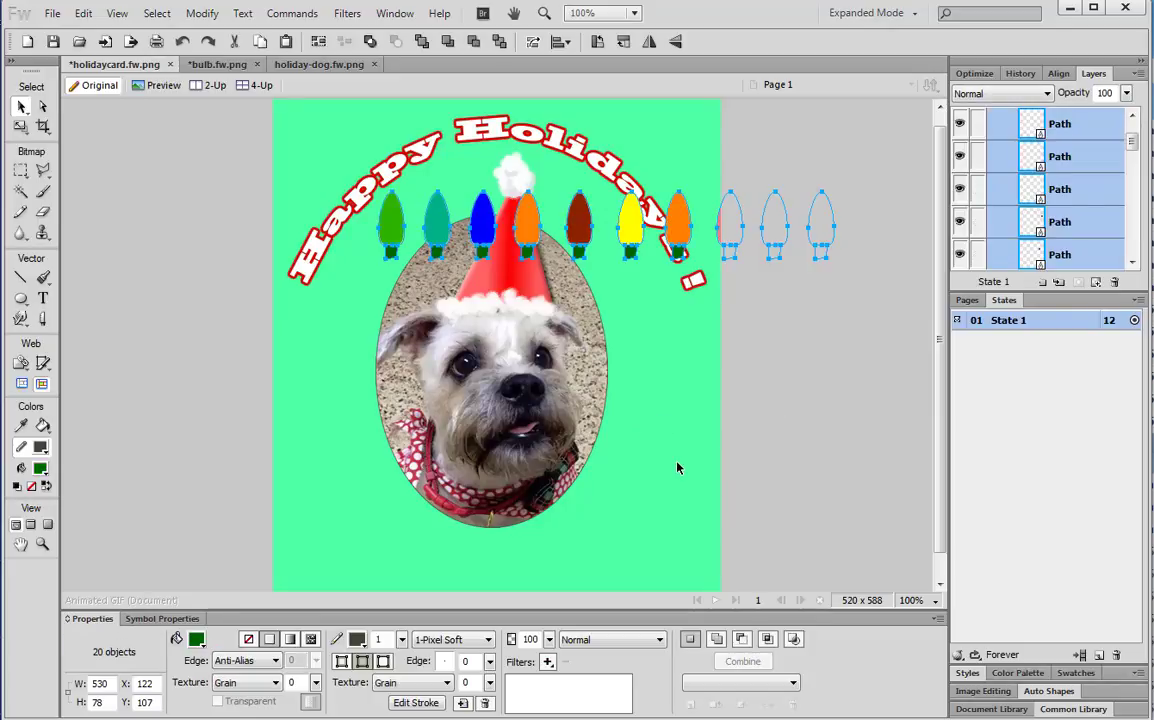
click(283, 307)
click(388, 233)
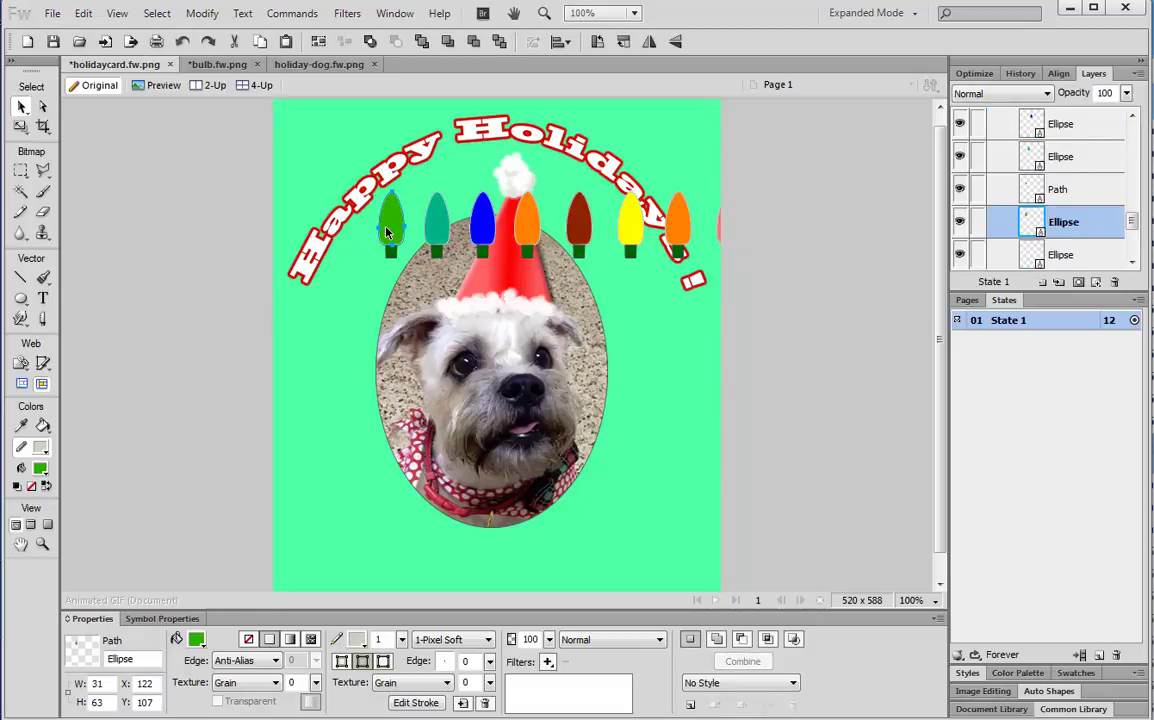
shift+click(392, 262)
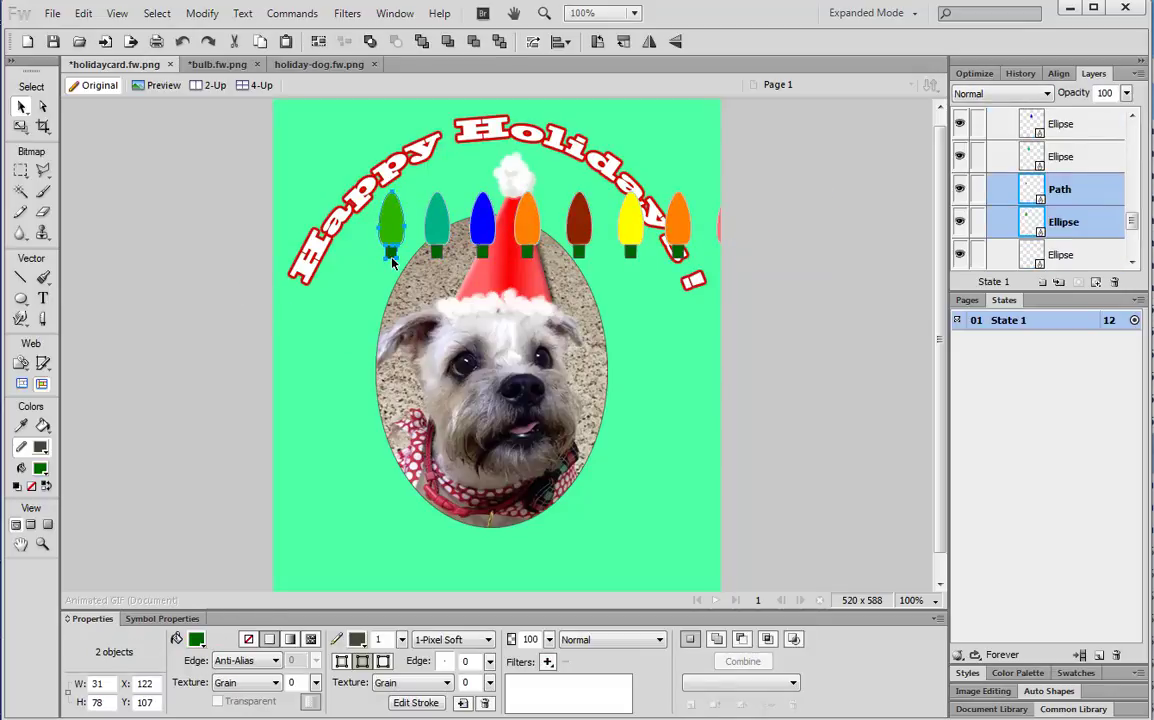
click(20, 127)
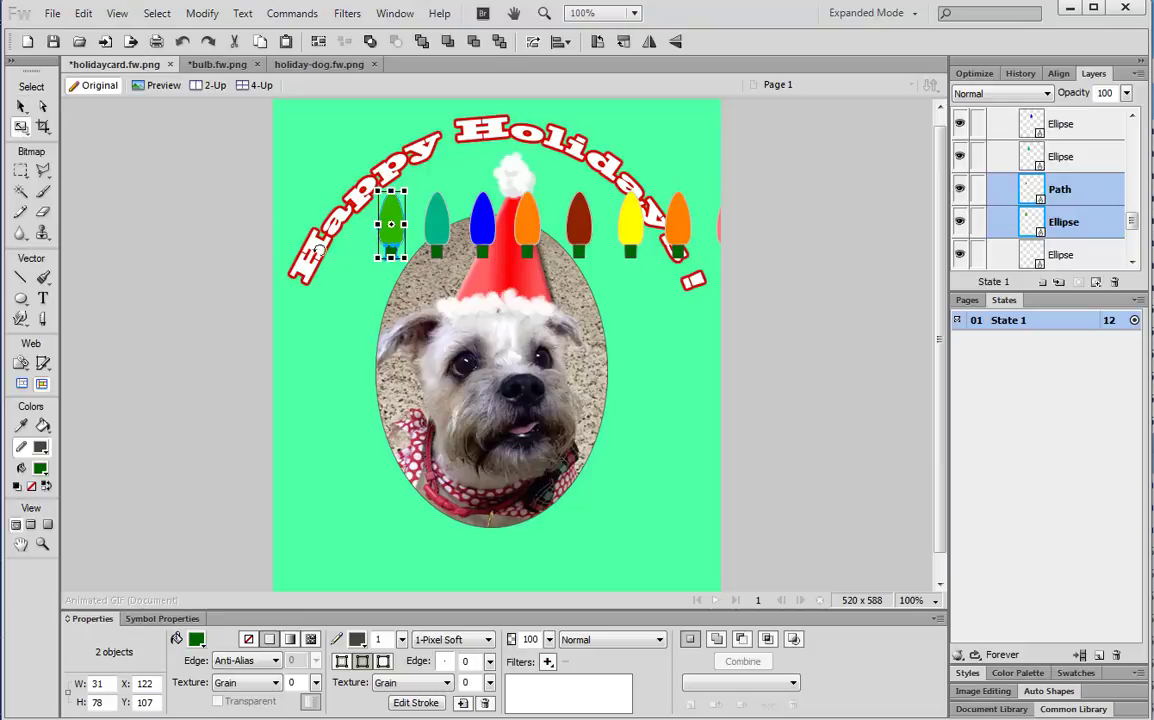
drag(378, 181, 376, 231)
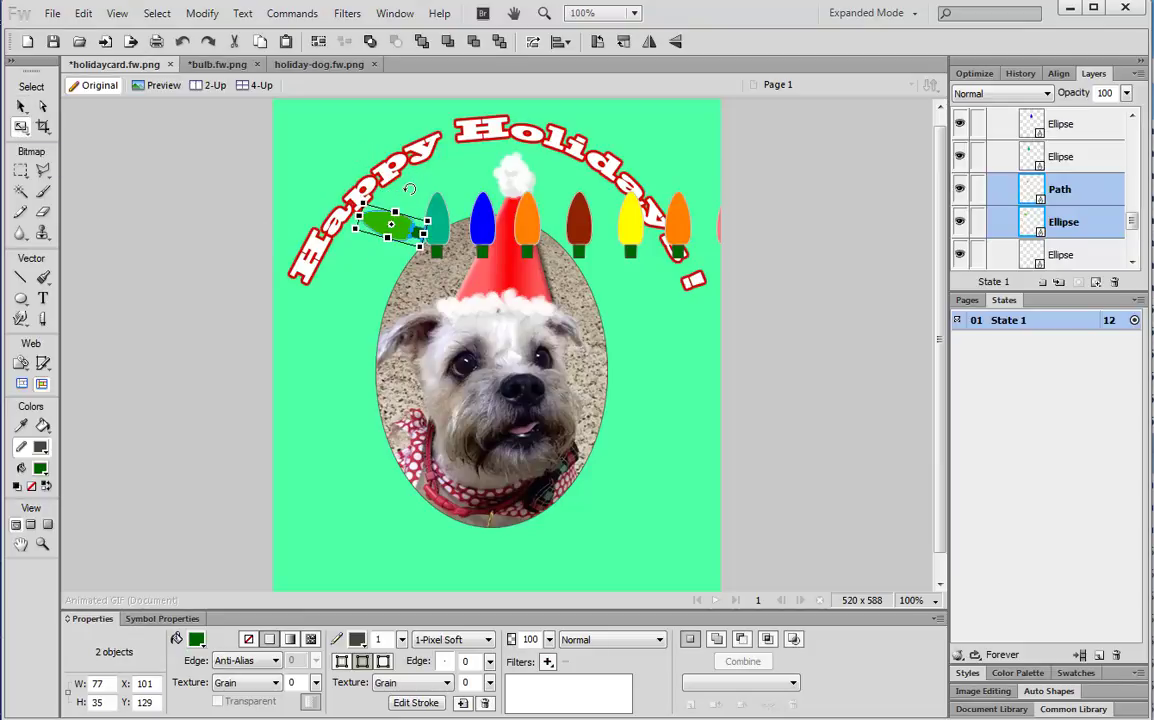
drag(415, 191, 358, 305)
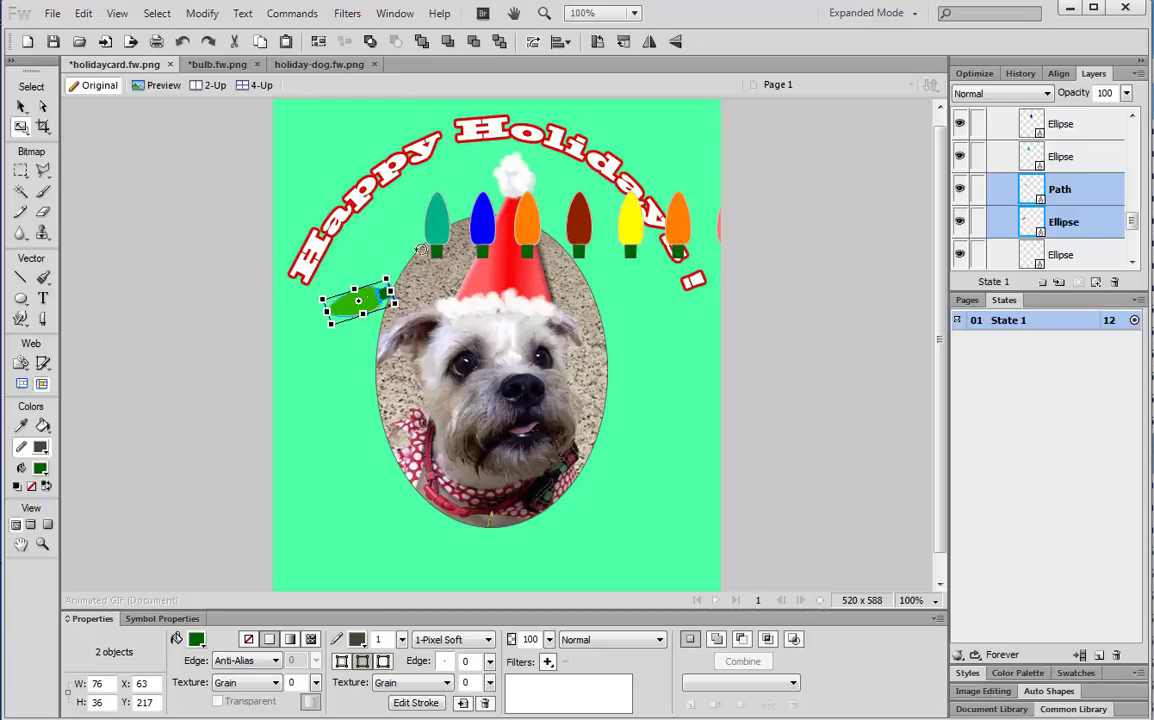
click(22, 106)
Move the teal bulb down-left beside the dog and rotate it nearly horizontal
shift+click(438, 224)
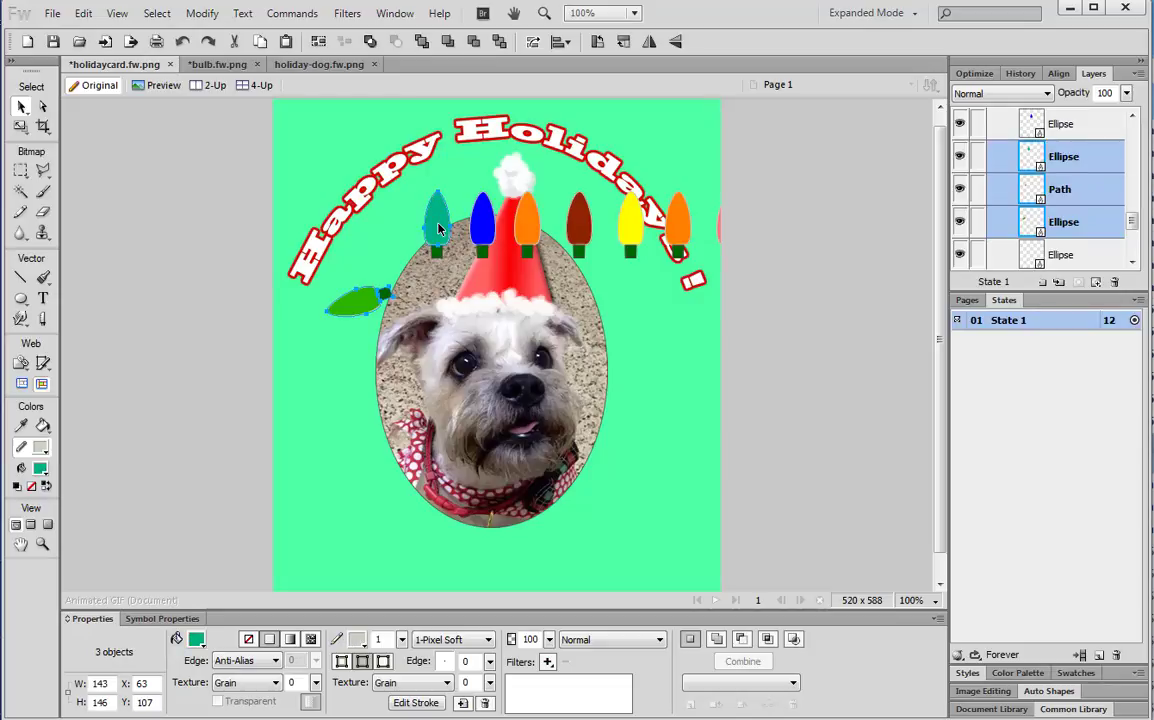
shift+click(439, 249)
drag(440, 225, 350, 372)
click(471, 189)
click(442, 219)
shift+click(435, 246)
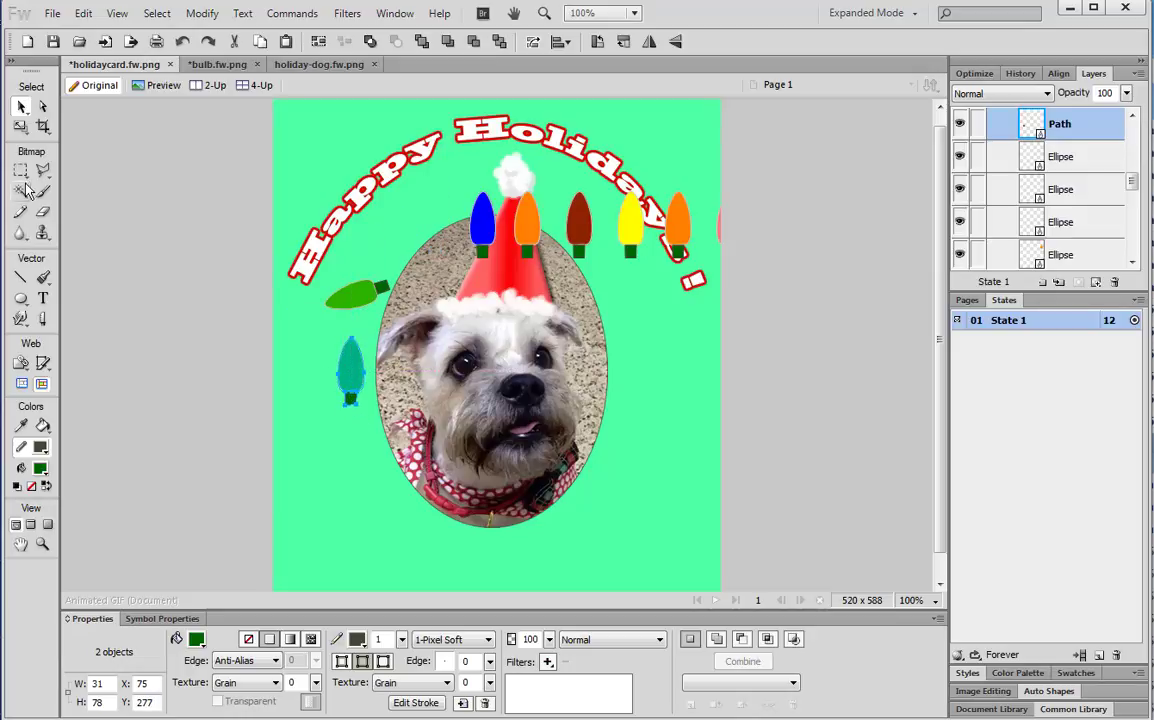
click(20, 126)
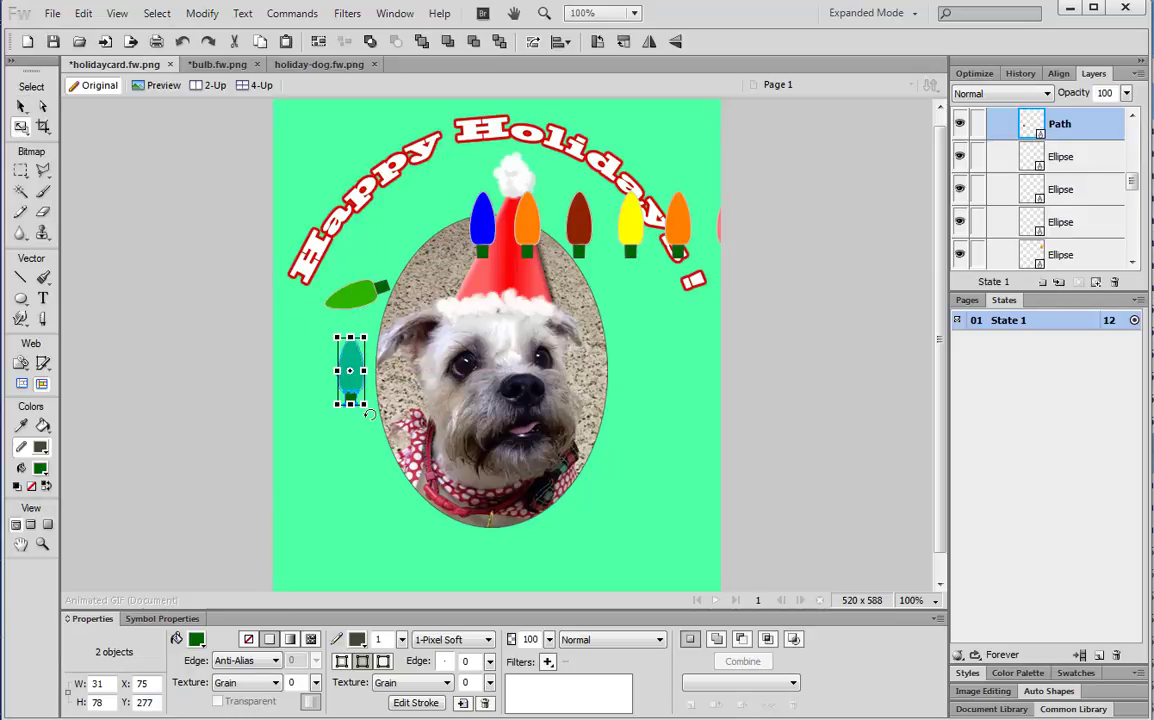
drag(369, 413, 384, 343)
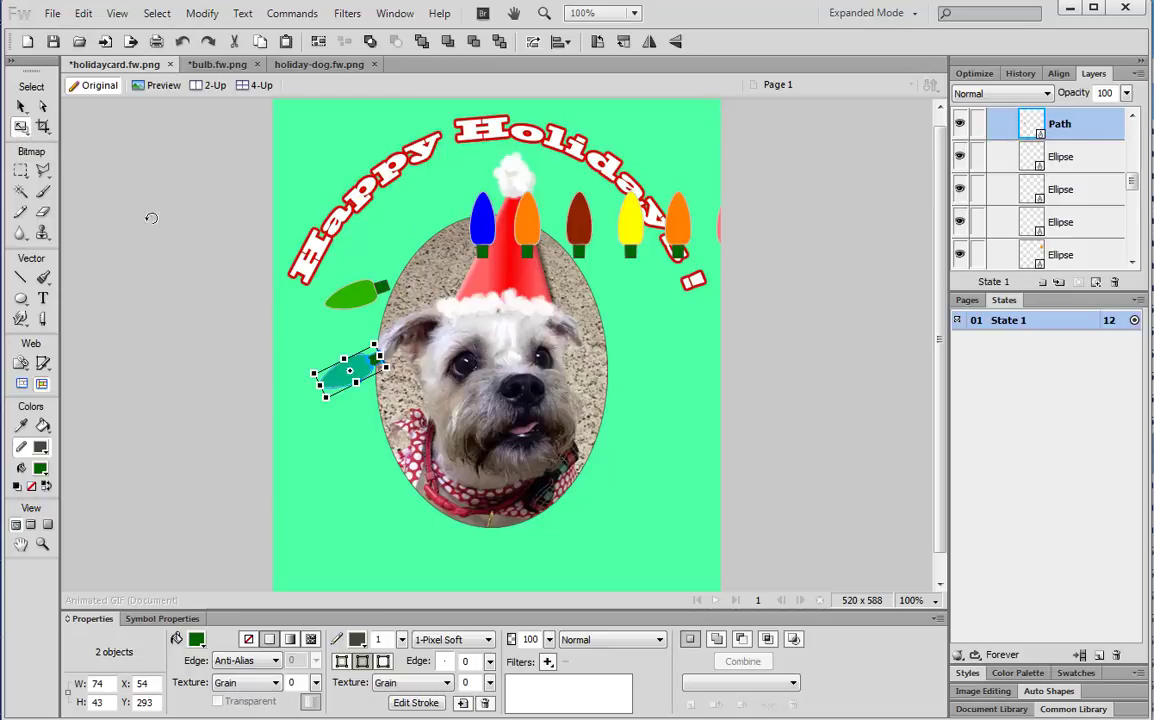
Rotate the blue bulb, body and base together, onto its side
click(21, 107)
click(483, 224)
shift+click(482, 252)
click(21, 127)
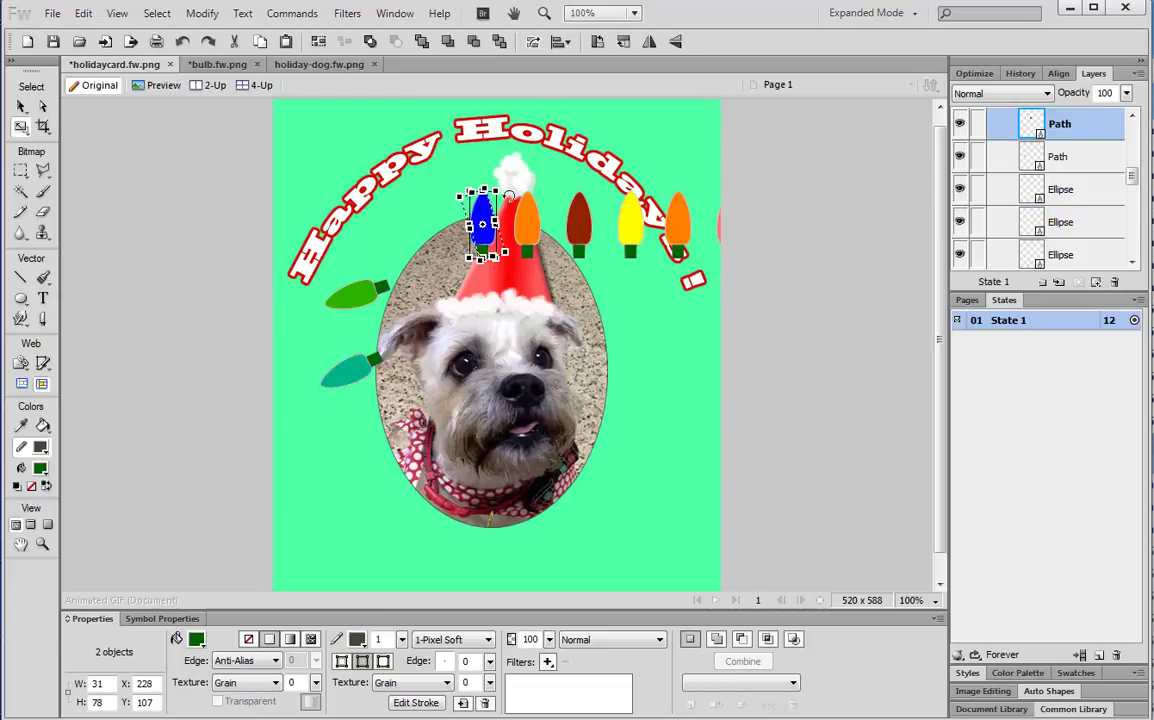
drag(415, 198, 364, 424)
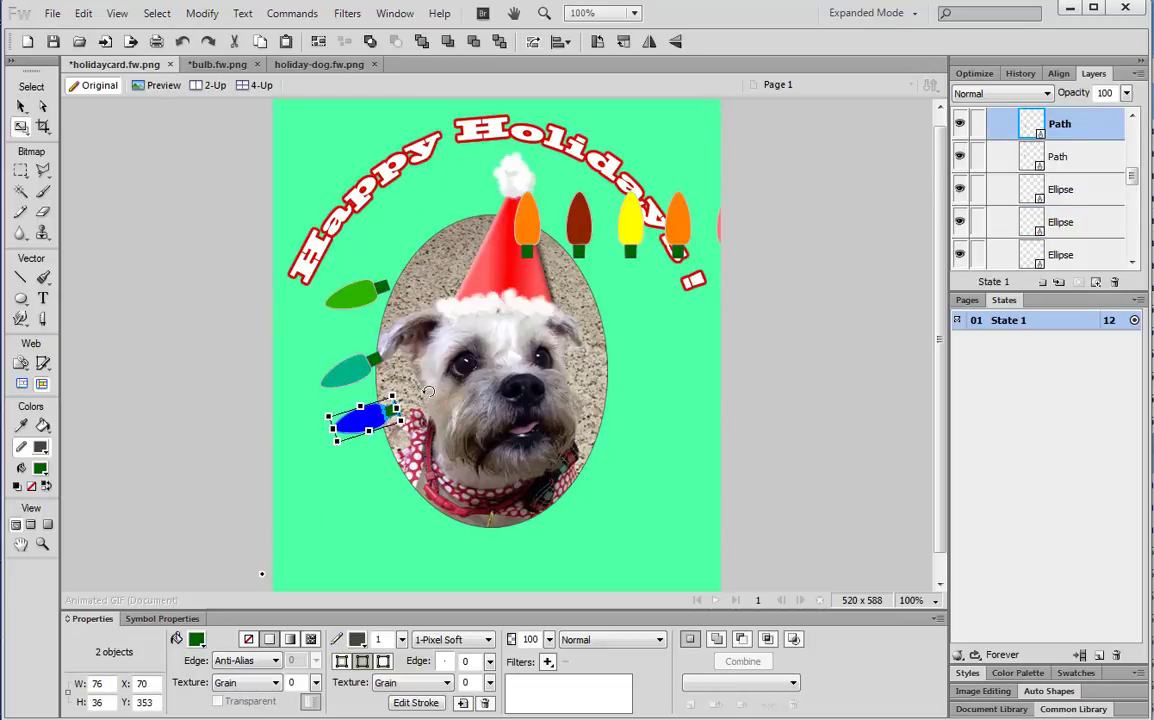
Move the orange bulb down to the oval and tilt it sideways into place
click(21, 107)
click(527, 230)
shift+click(527, 252)
drag(526, 210, 352, 490)
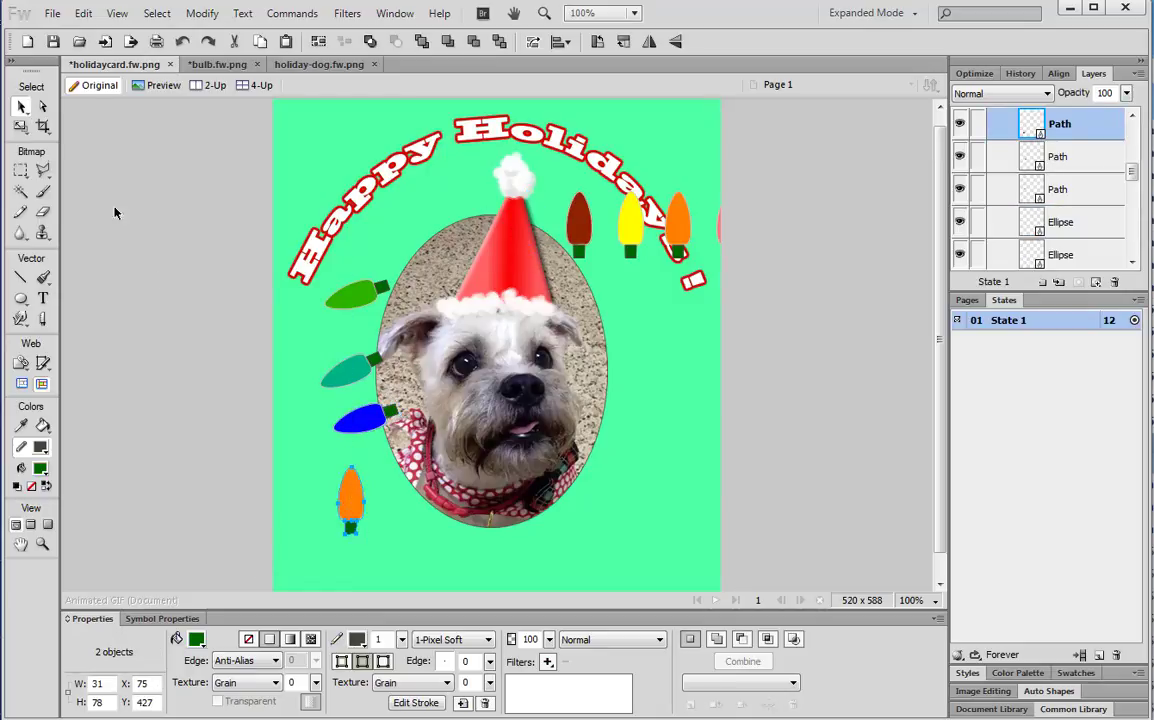
click(21, 127)
drag(399, 569, 404, 447)
drag(346, 507, 373, 548)
Move the dark red bulb to the lower right, rotate it sideways, and set it below the oval
click(21, 107)
shift+click(579, 226)
shift+click(582, 250)
drag(585, 222, 640, 453)
click(622, 298)
click(595, 232)
shift+click(595, 256)
click(22, 128)
drag(649, 528, 570, 448)
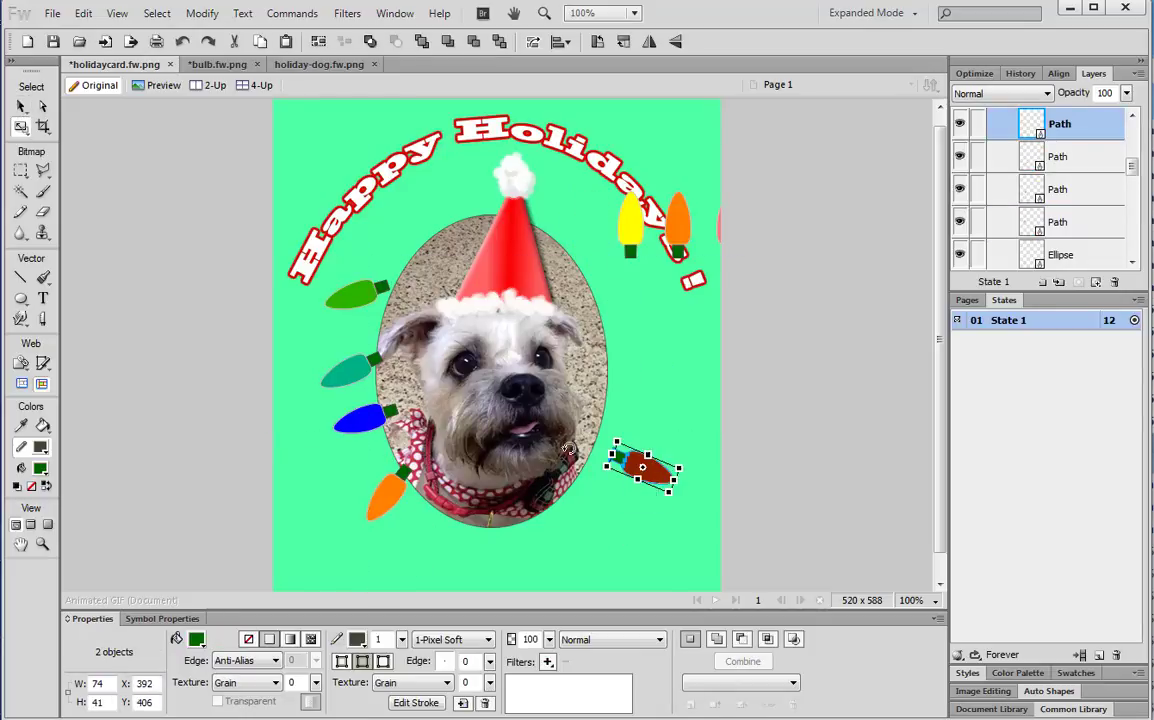
drag(653, 477, 523, 540)
Bring the yellow bulb down and rotate it below the oval, down and left
click(22, 107)
shift+click(638, 213)
shift+click(632, 253)
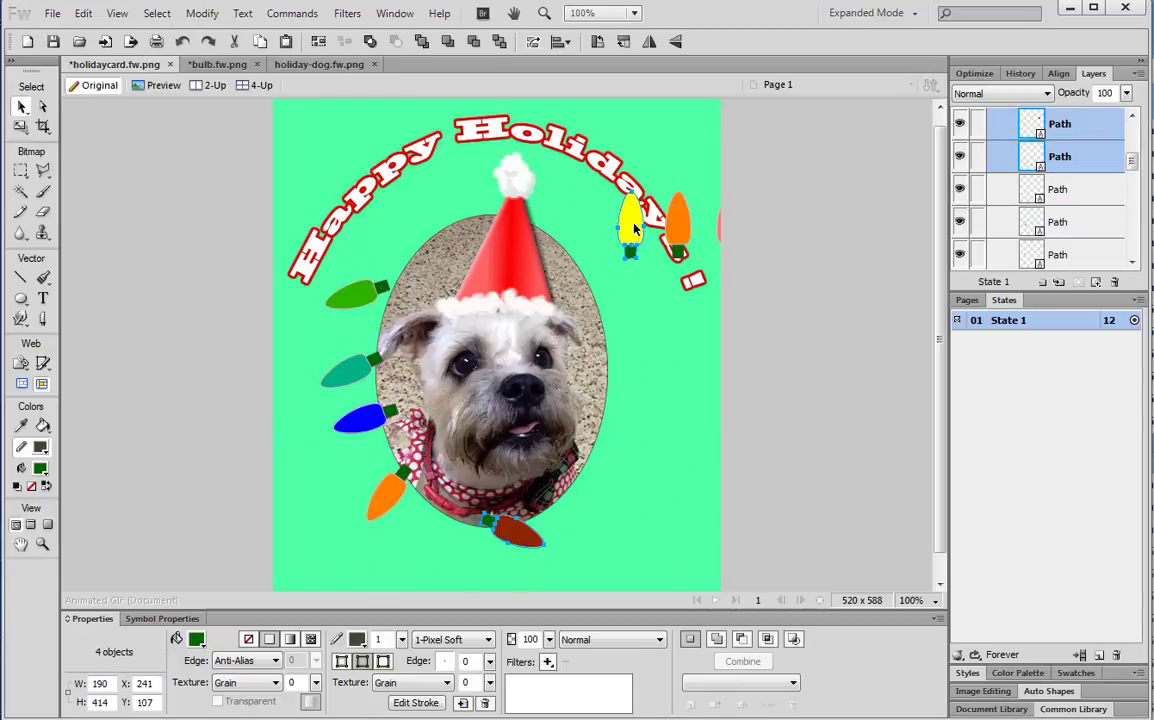
drag(634, 222, 582, 495)
click(628, 275)
click(605, 232)
shift+click(605, 258)
click(22, 128)
drag(621, 540, 636, 466)
drag(594, 509, 571, 537)
Place the orange bulb at the oval's right edge, rotated beside the yellow bulb
click(22, 107)
click(680, 225)
shift+click(679, 252)
drag(686, 224, 605, 420)
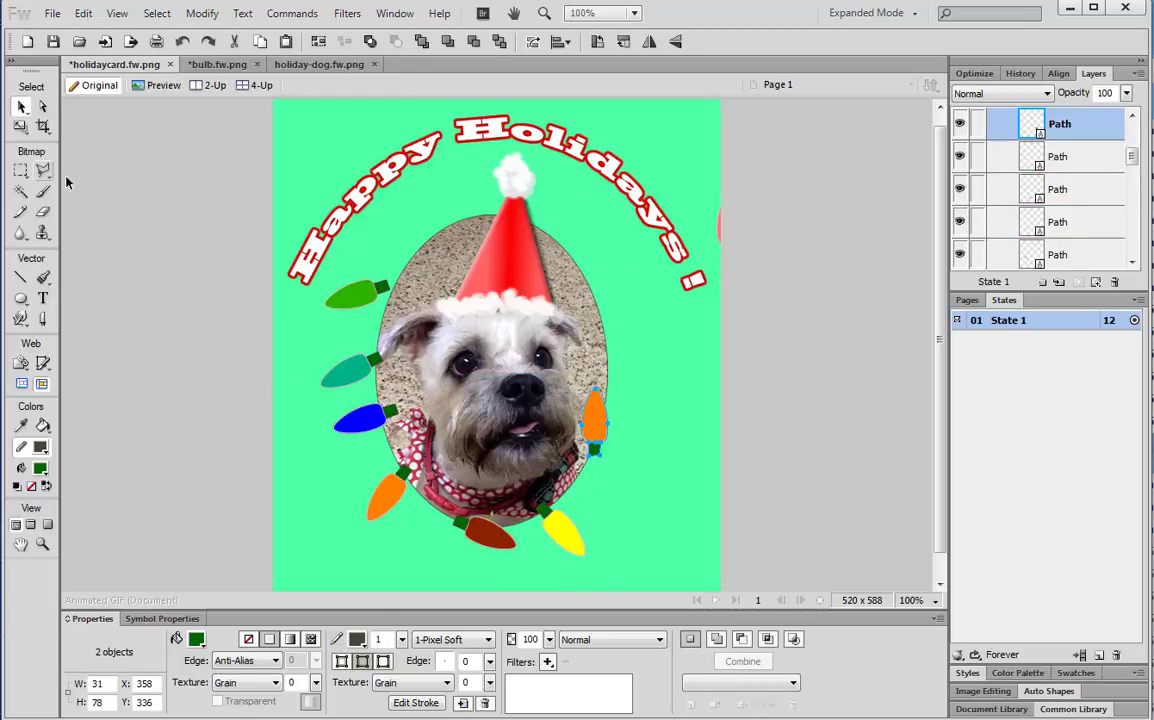
click(22, 128)
drag(667, 489, 600, 484)
Bring the three spare bulbs onto the card and tilt the pink bulb against the oval's right side
click(22, 107)
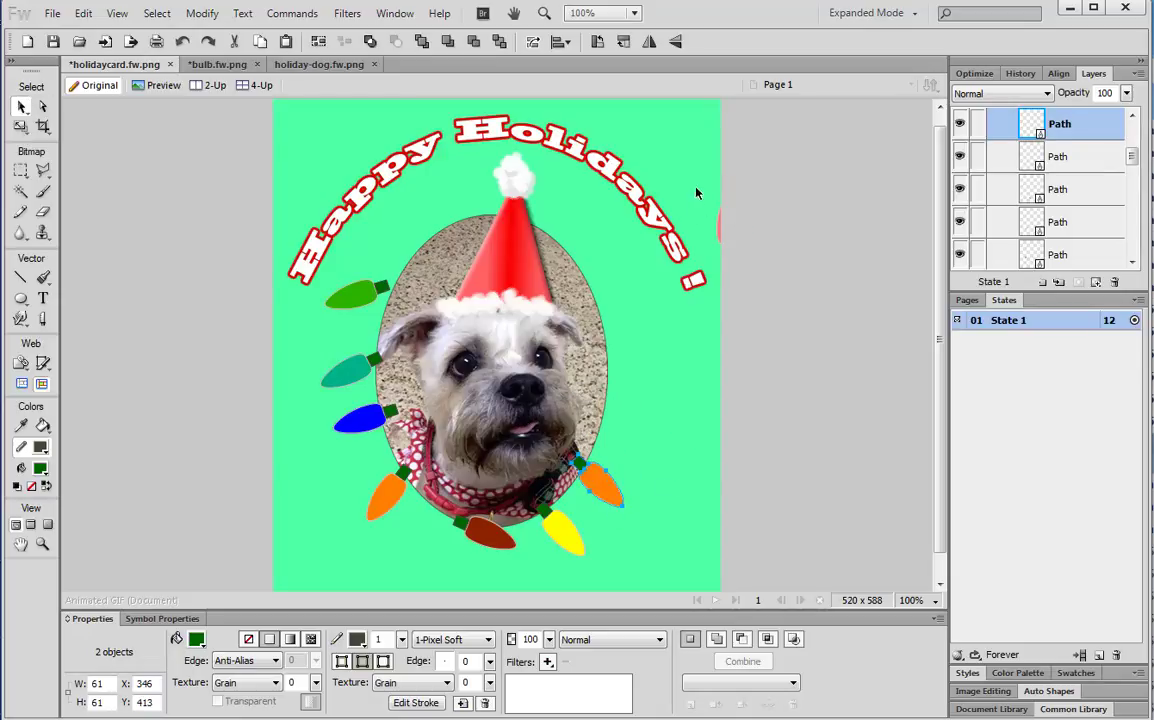
drag(696, 187, 858, 273)
drag(821, 228, 690, 192)
click(598, 184)
shift+click(599, 214)
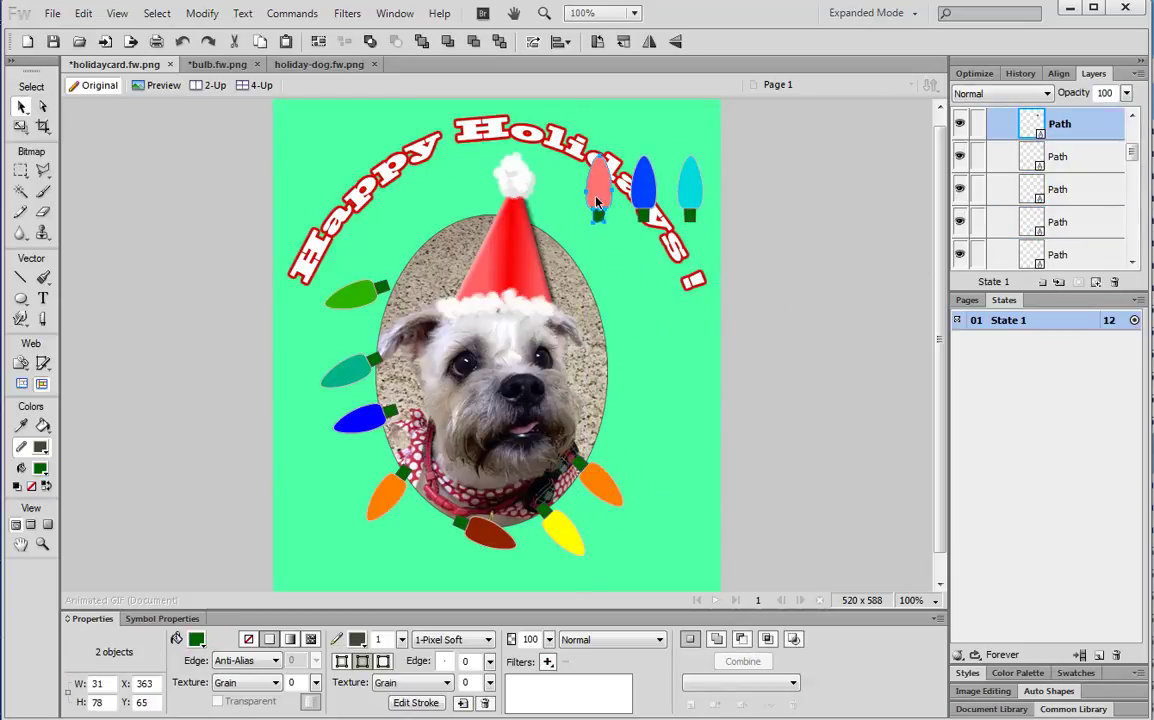
drag(598, 197, 643, 379)
click(22, 128)
drag(653, 434, 587, 344)
drag(645, 374, 621, 434)
Rotate the blue bulb nearly horizontal and set it against the oval's right side
click(22, 107)
shift+click(644, 187)
shift+click(644, 215)
drag(645, 190, 642, 332)
key(ctrl+d)
click(652, 186)
shift+click(648, 208)
click(21, 127)
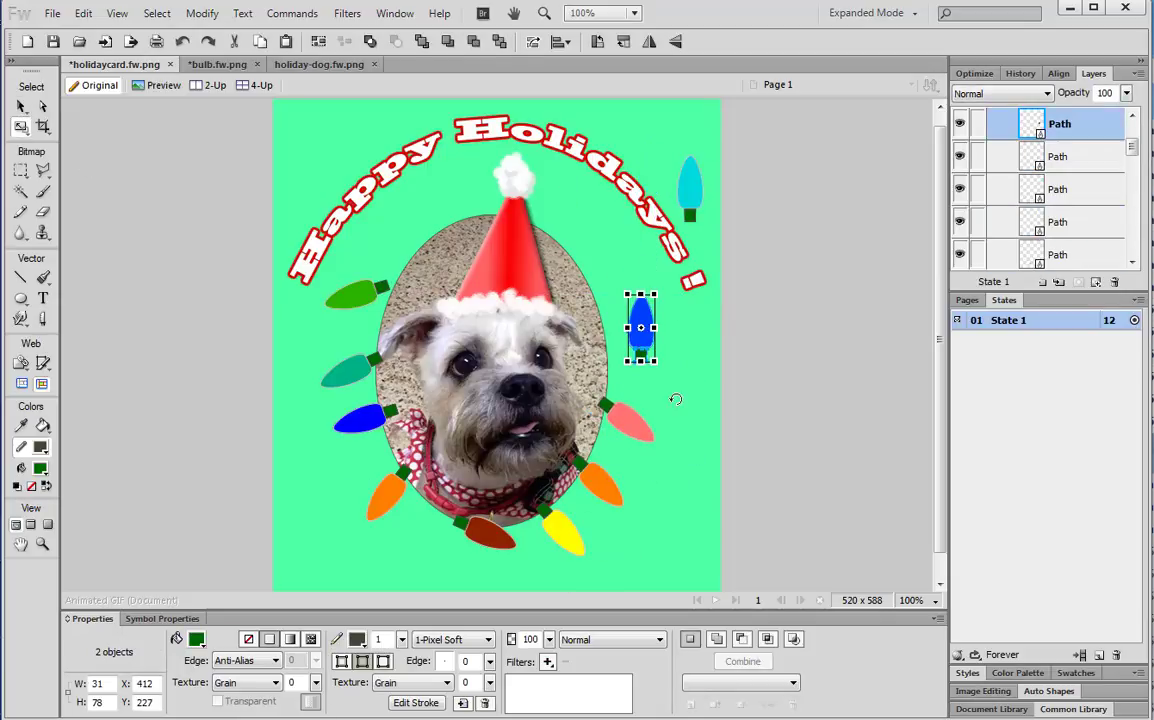
drag(675, 399, 584, 338)
drag(655, 337, 642, 371)
Move the cyan bulb beside the hat and tilt it at the oval's upper right
click(22, 107)
click(699, 189)
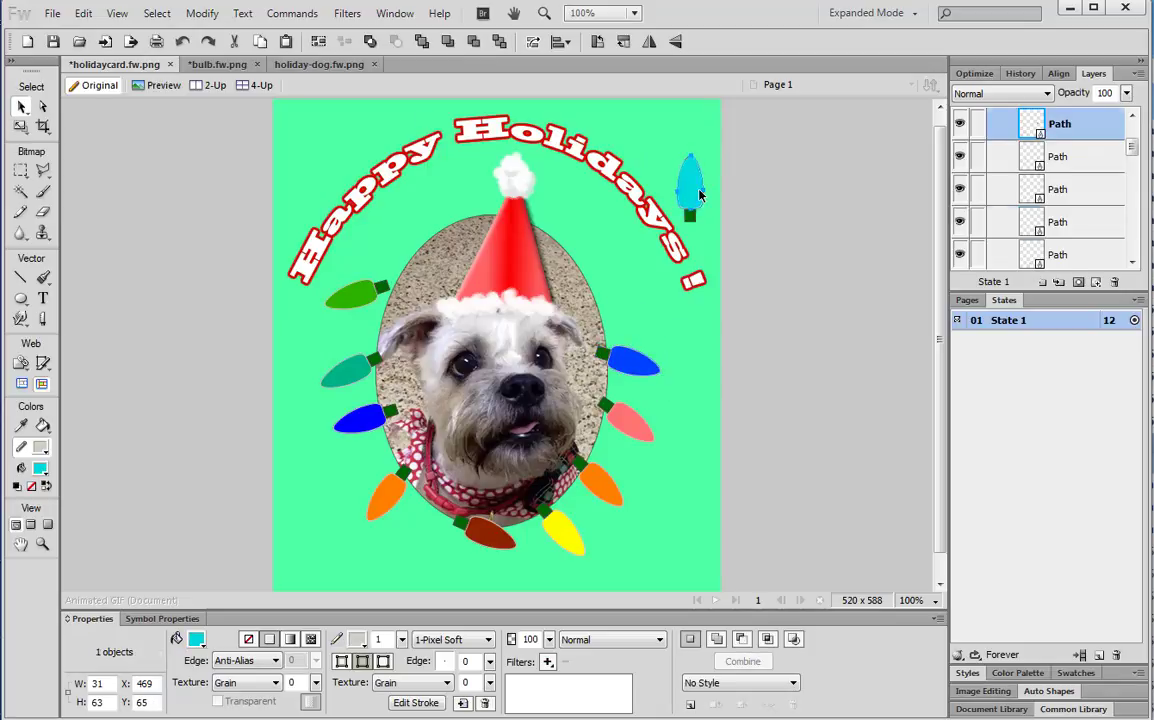
shift+click(692, 215)
drag(695, 190, 580, 244)
click(21, 127)
mouse_move(602, 292)
mouse_down()
mouse_move(532, 249)
mouse_move(607, 286)
mouse_up()
Nudge the green, teal and left blue bulbs up to tighten the ring's left side
click(22, 107)
click(362, 295)
shift+click(383, 288)
drag(358, 297, 412, 255)
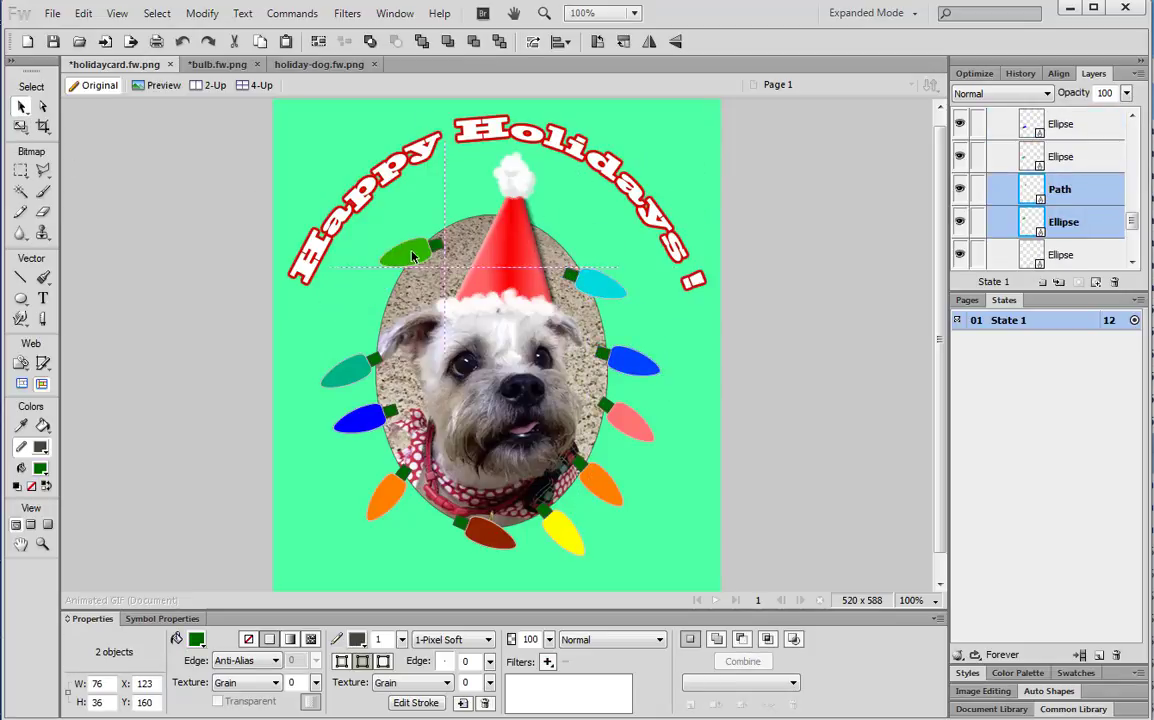
click(347, 372)
shift+click(375, 360)
drag(354, 373, 370, 323)
click(362, 419)
shift+click(391, 412)
drag(366, 419, 354, 391)
Shift the left orange bulb up and turn the dark red bulb's cap toward the upper right
click(386, 493)
shift+click(404, 473)
drag(388, 494, 370, 461)
click(487, 535)
shift+click(461, 524)
drag(487, 534, 443, 522)
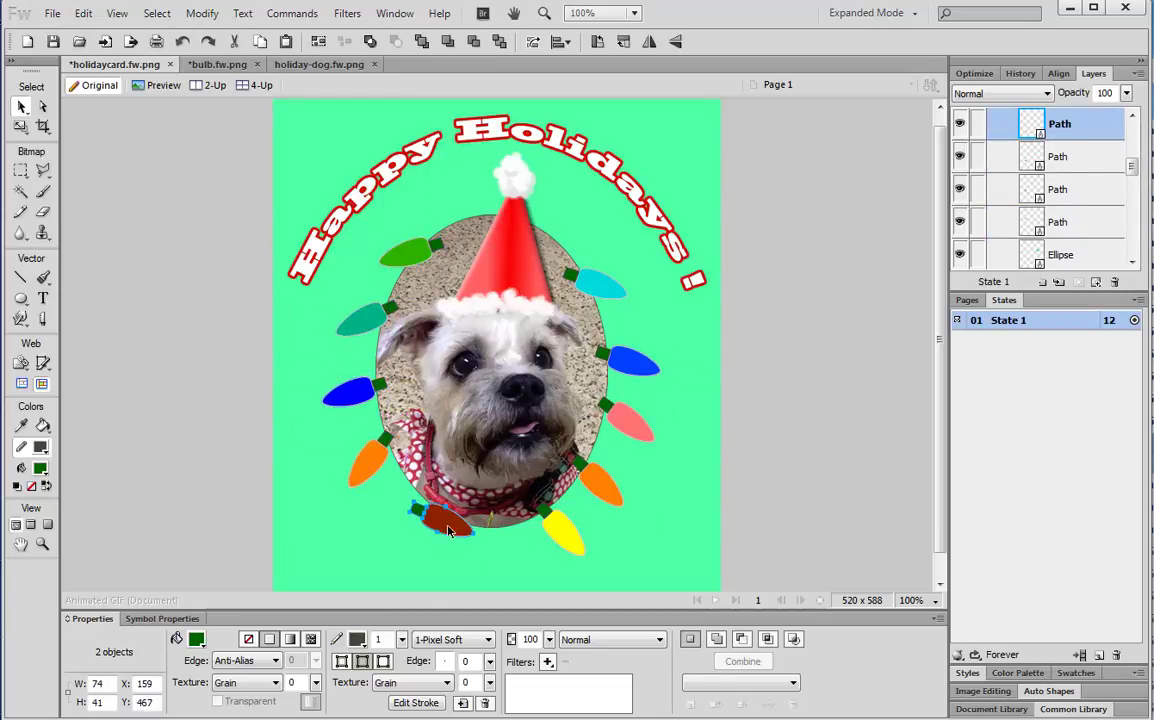
click(21, 127)
drag(482, 571, 358, 551)
drag(448, 510, 425, 513)
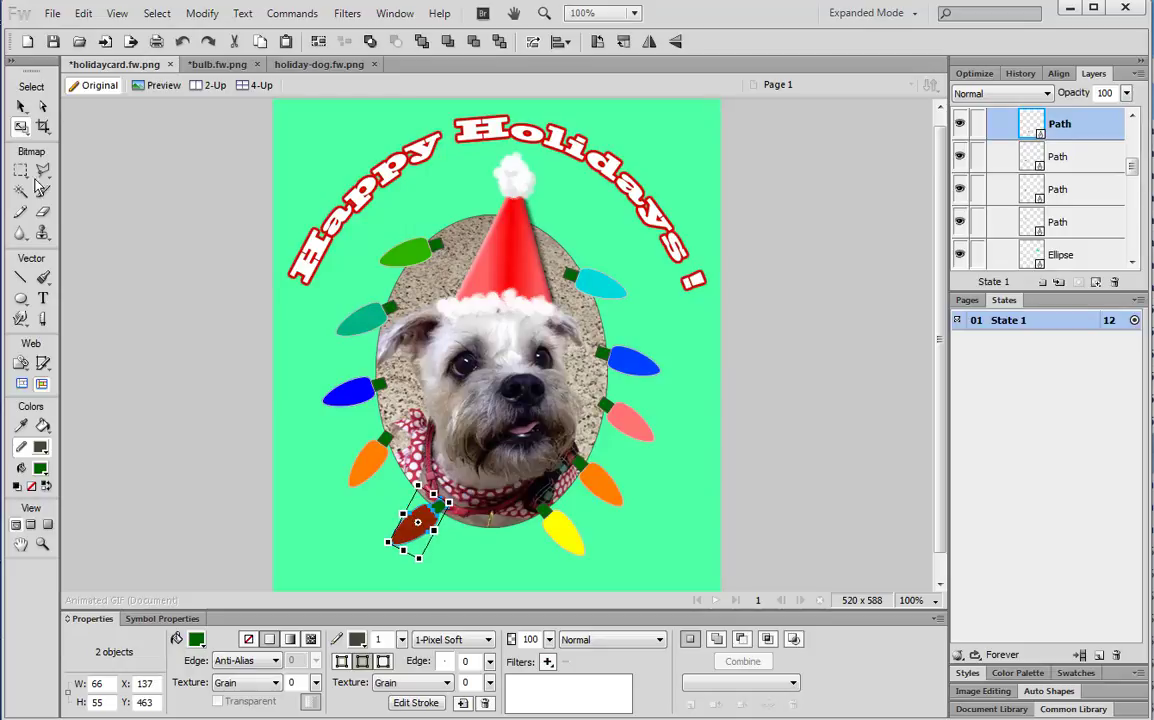
Lower the dark red and yellow bulbs slightly and select the lower-right orange bulb
click(21, 106)
shift+click(559, 528)
shift+click(546, 515)
mouse_move(547, 517)
mouse_down()
mouse_move(531, 526)
mouse_move(545, 526)
mouse_up()
click(603, 490)
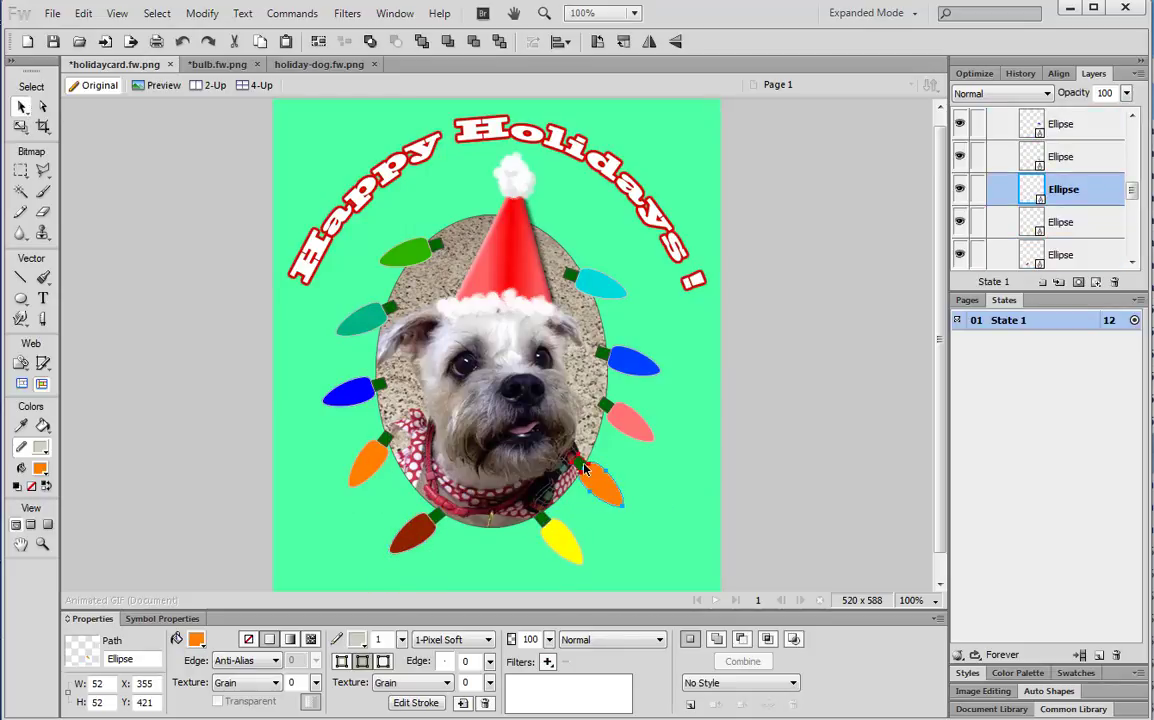
shift+click(588, 474)
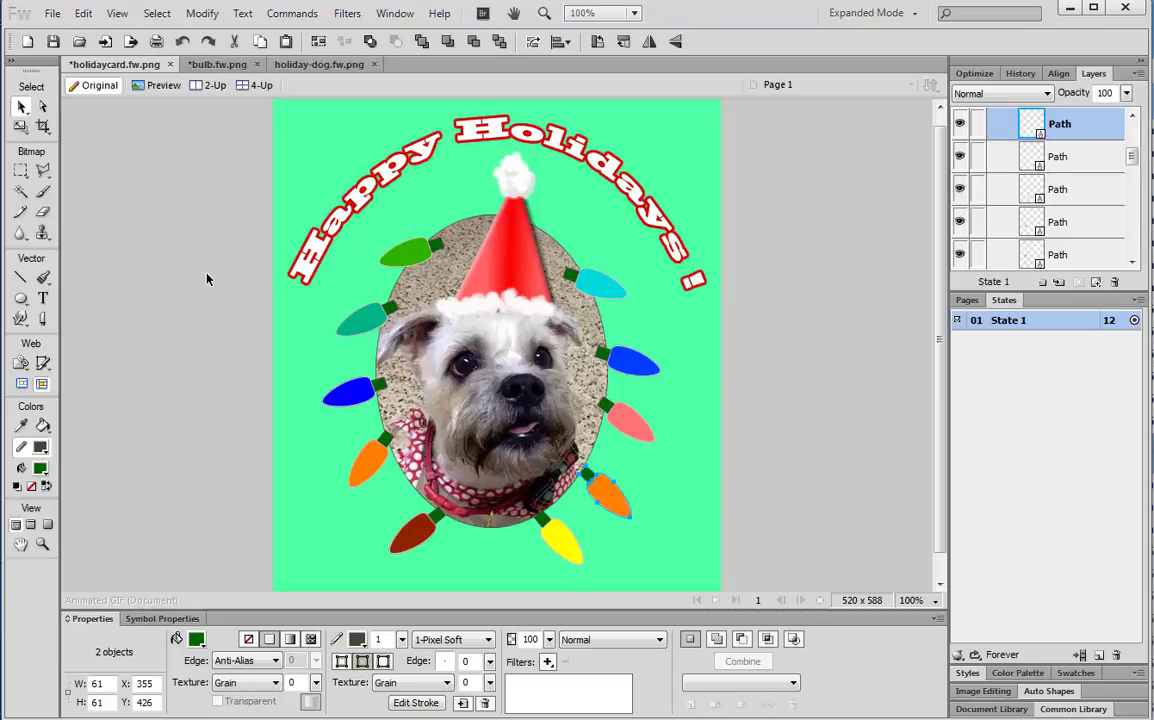
Set up freehand path drawing with a dark green stroke of size 4
click(44, 279)
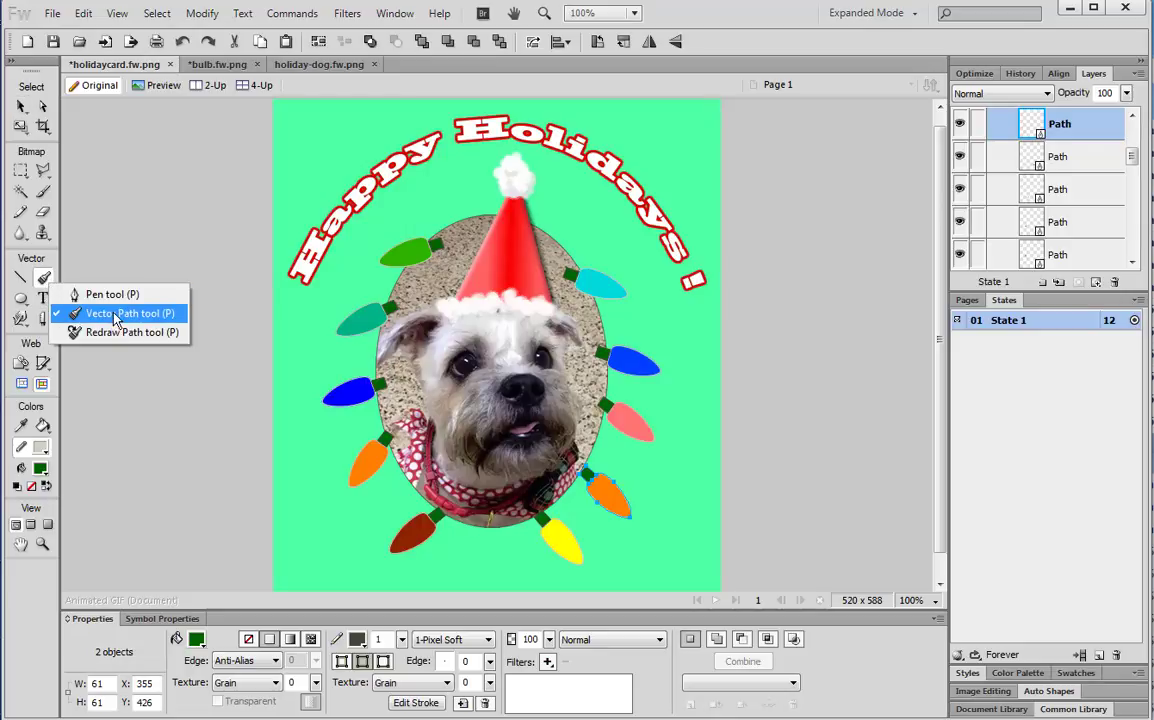
click(115, 318)
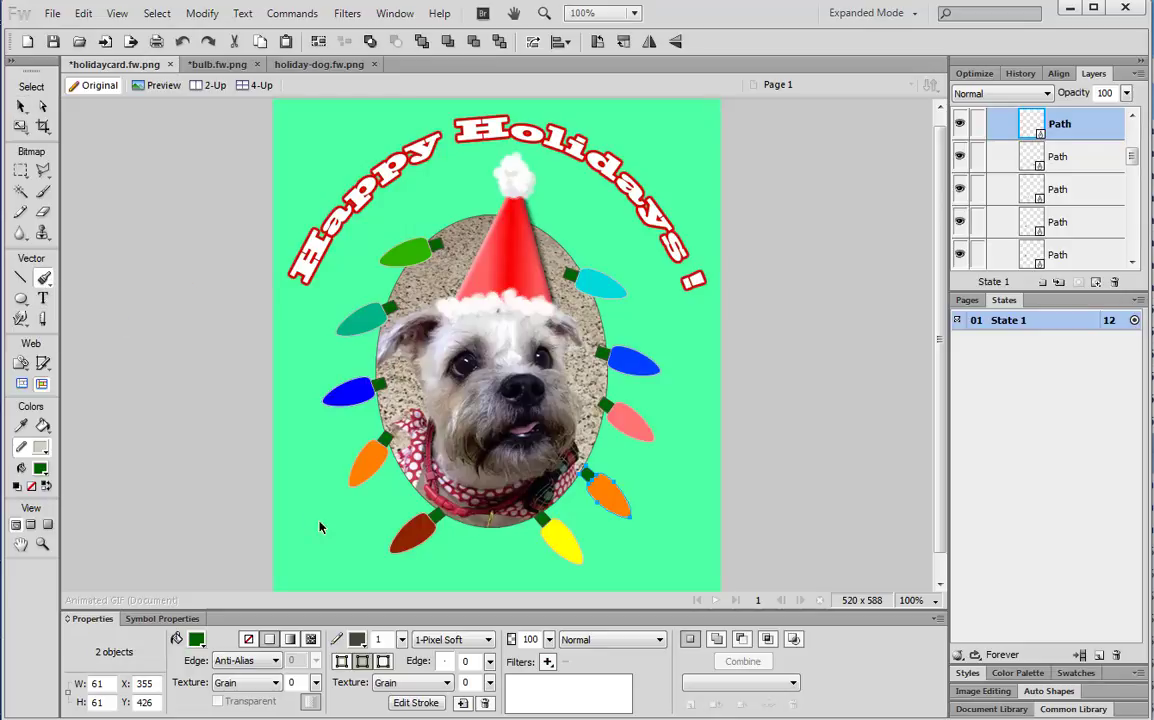
click(357, 639)
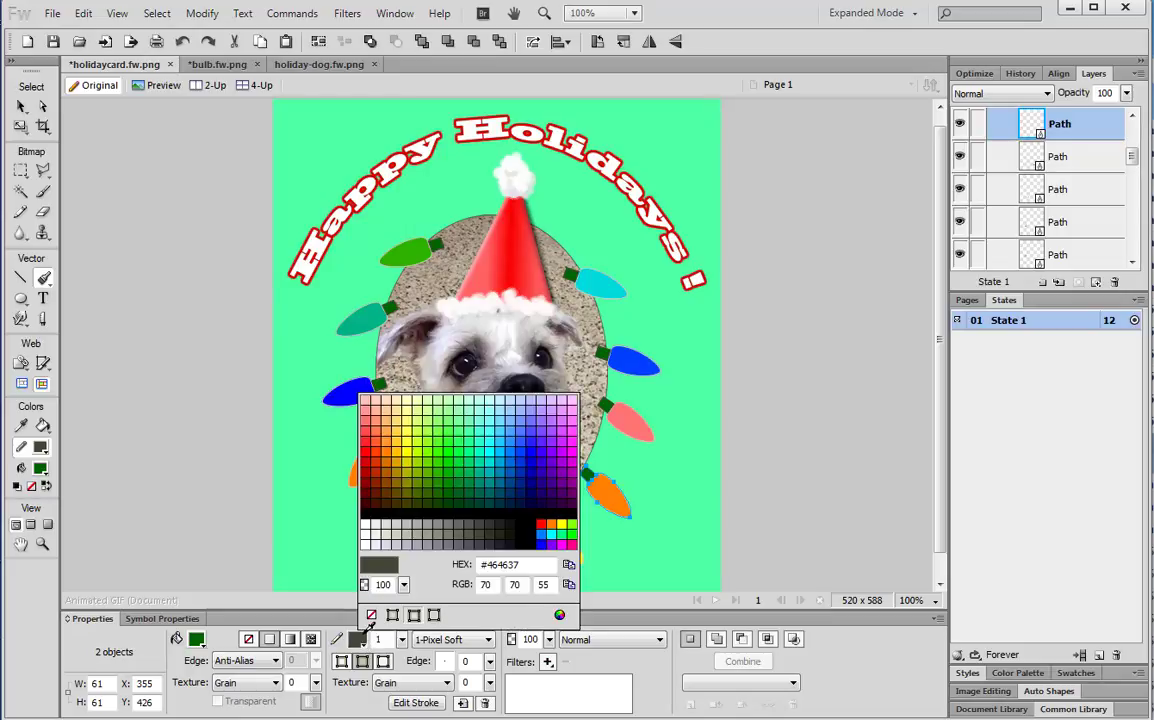
click(448, 501)
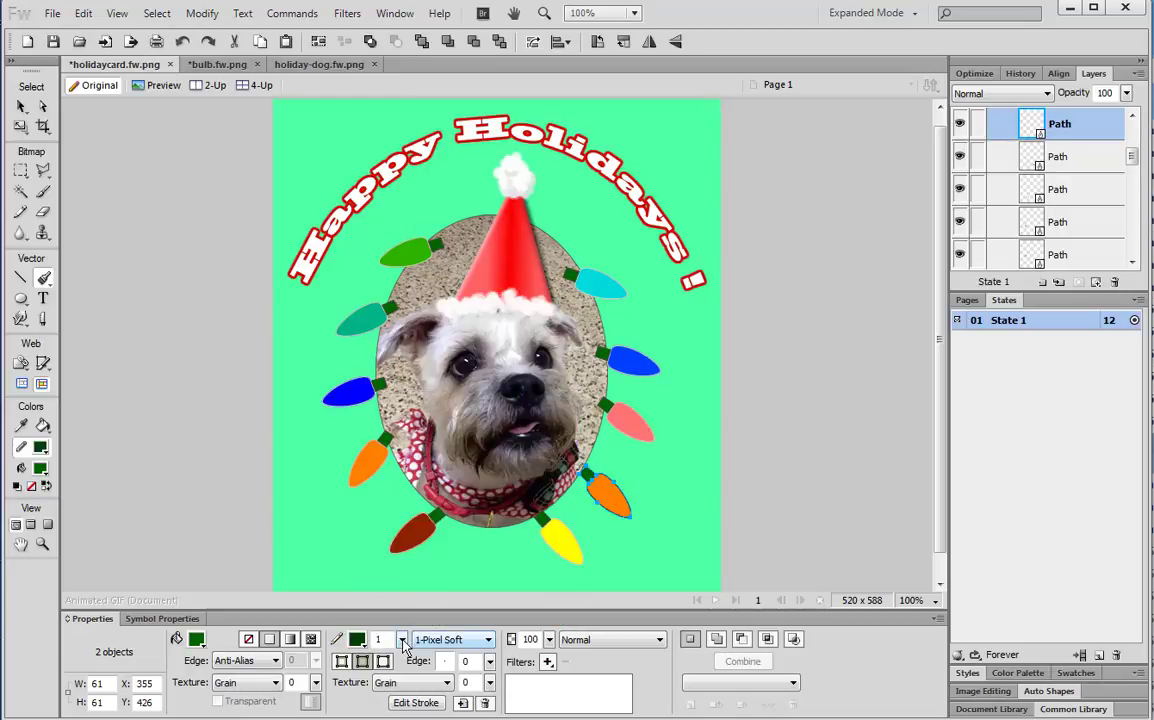
drag(403, 641, 405, 641)
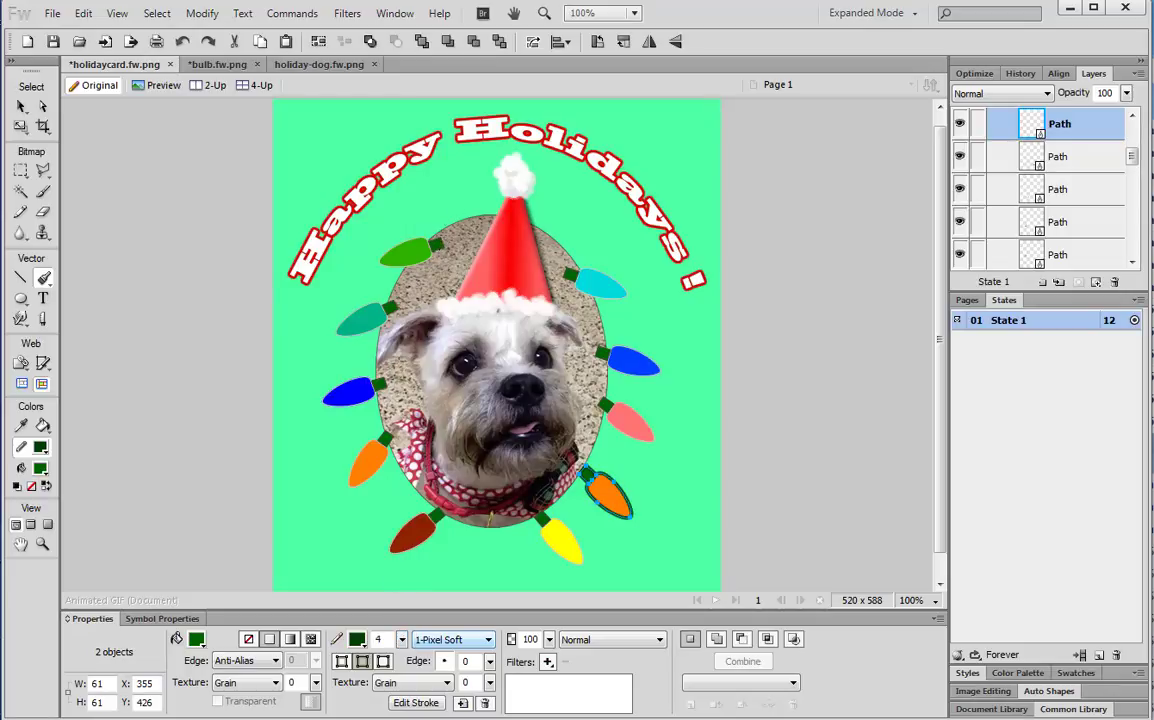
Draw the wire from the top-left green bulb down past the red bulb and up to the cyan cap
mouse_move(440, 243)
mouse_down()
mouse_move(441, 261)
mouse_move(396, 300)
mouse_up()
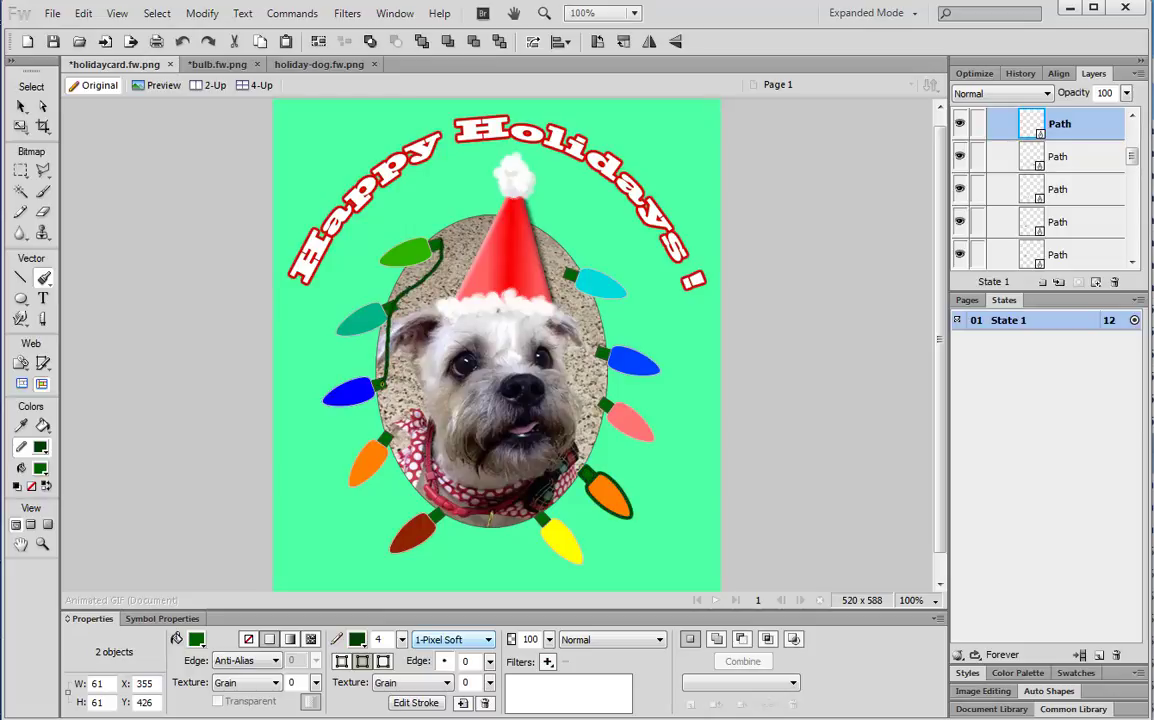
drag(372, 410, 392, 434)
drag(452, 524, 489, 545)
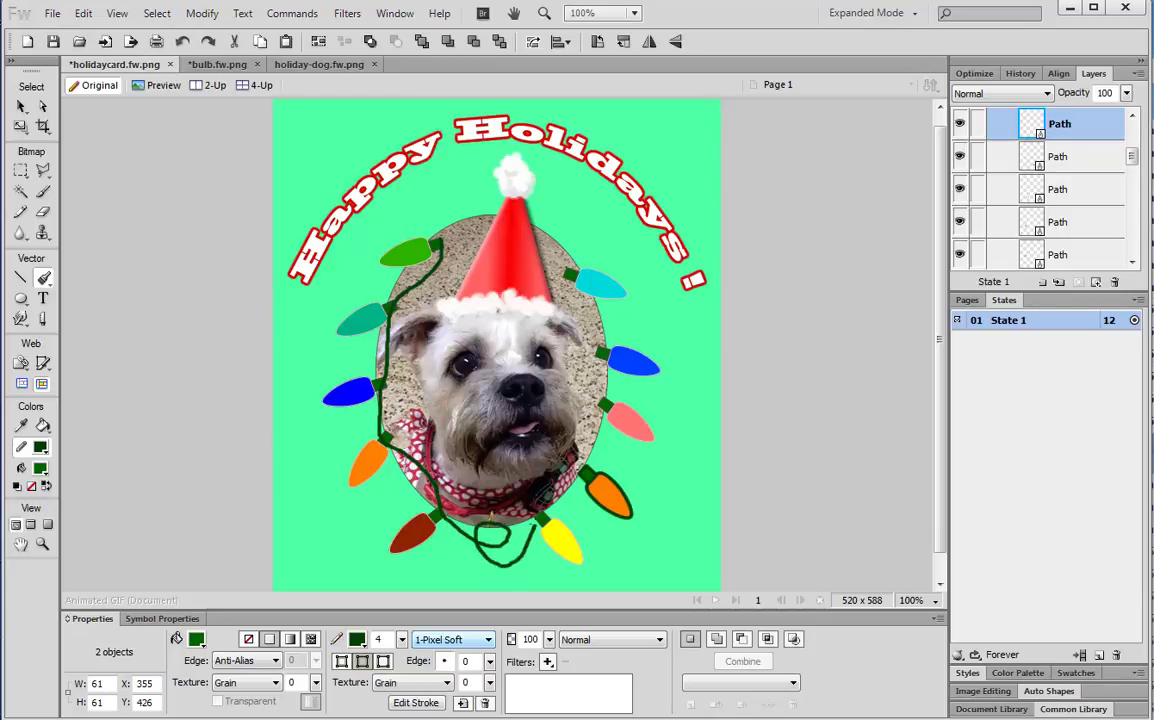
drag(582, 464, 590, 431)
drag(598, 343, 590, 312)
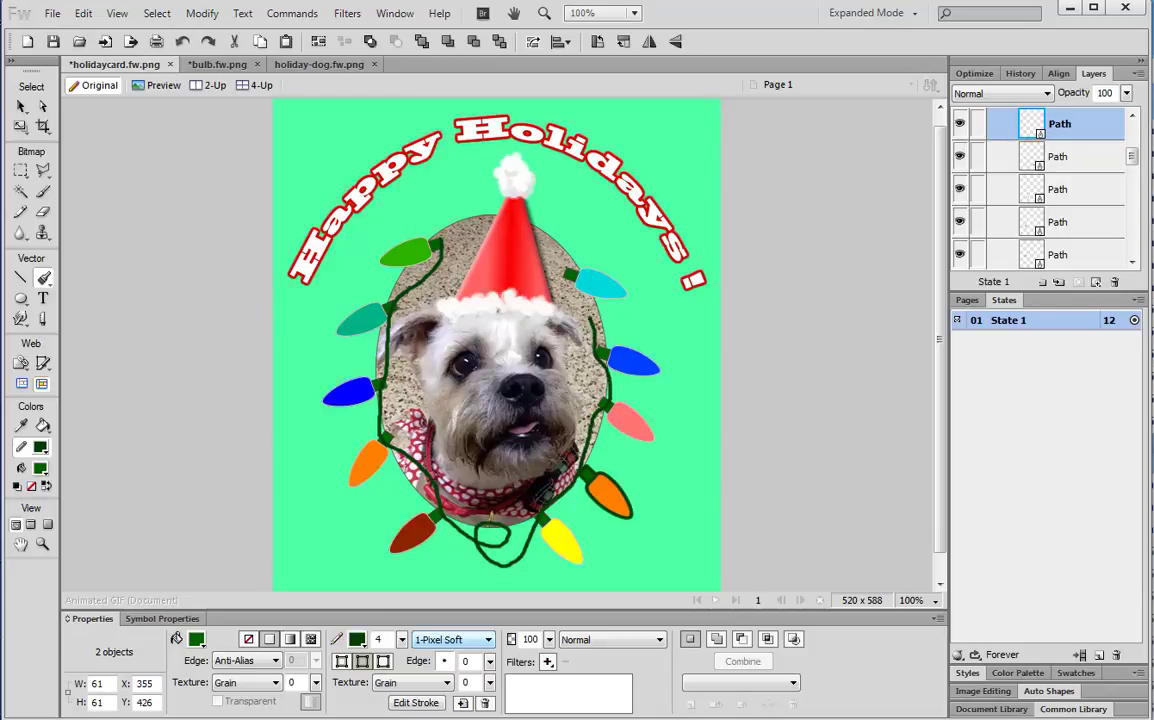
drag(568, 271, 567, 270)
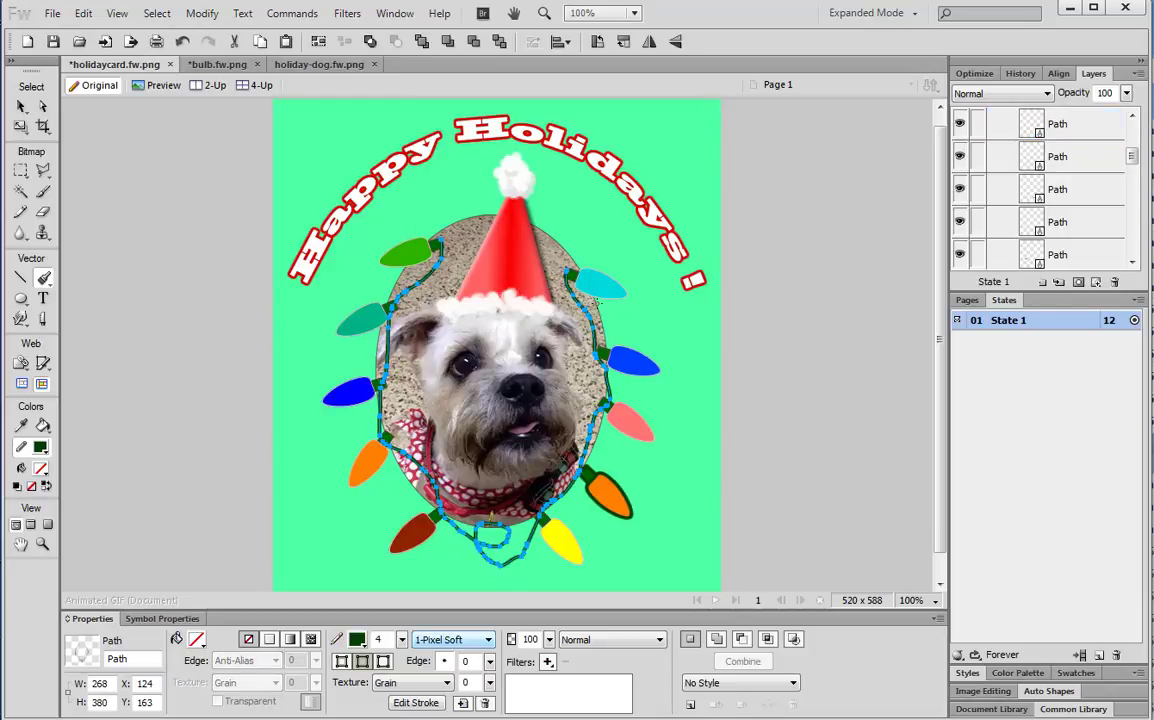
click(21, 106)
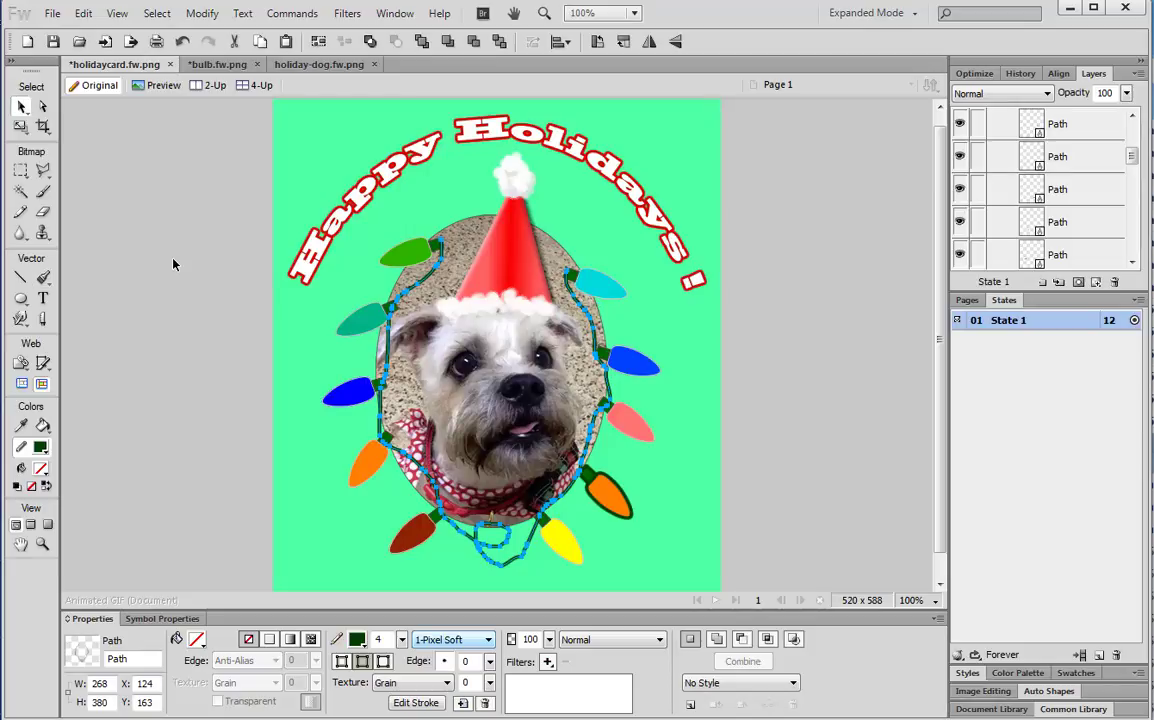
Deselect the wire and float the States panel out over the workspace
click(178, 264)
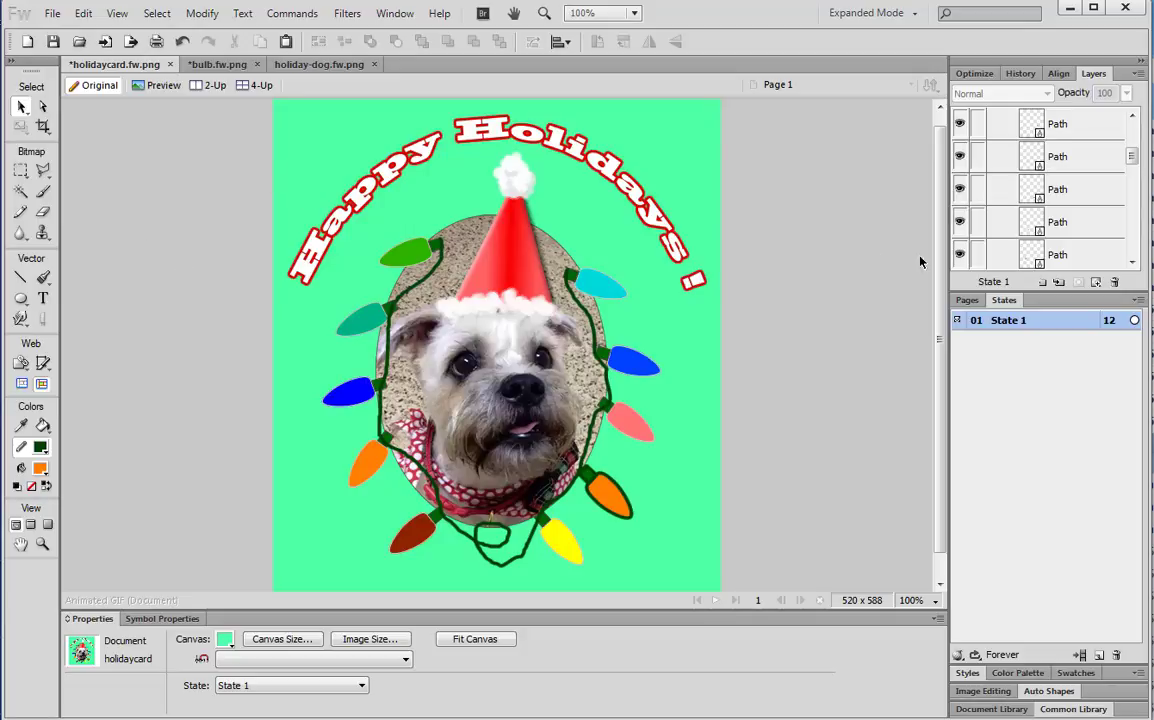
drag(1004, 300, 748, 157)
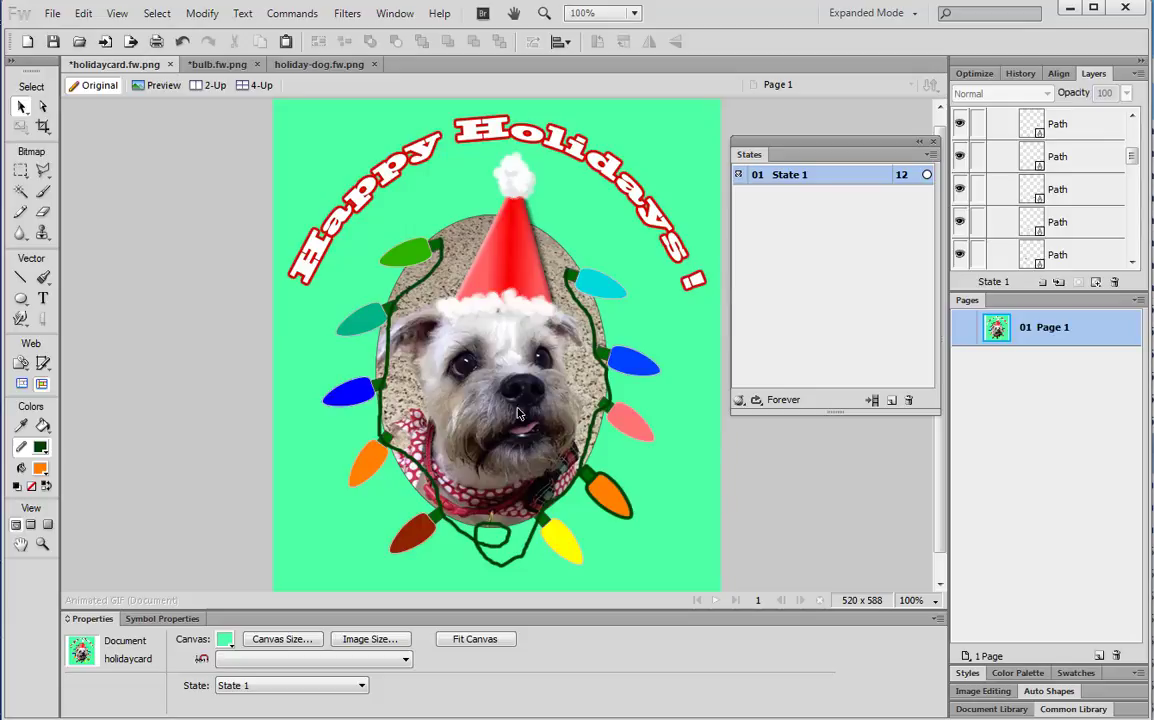
Give the lower-right orange bulb a light grey outline of size 1
click(618, 512)
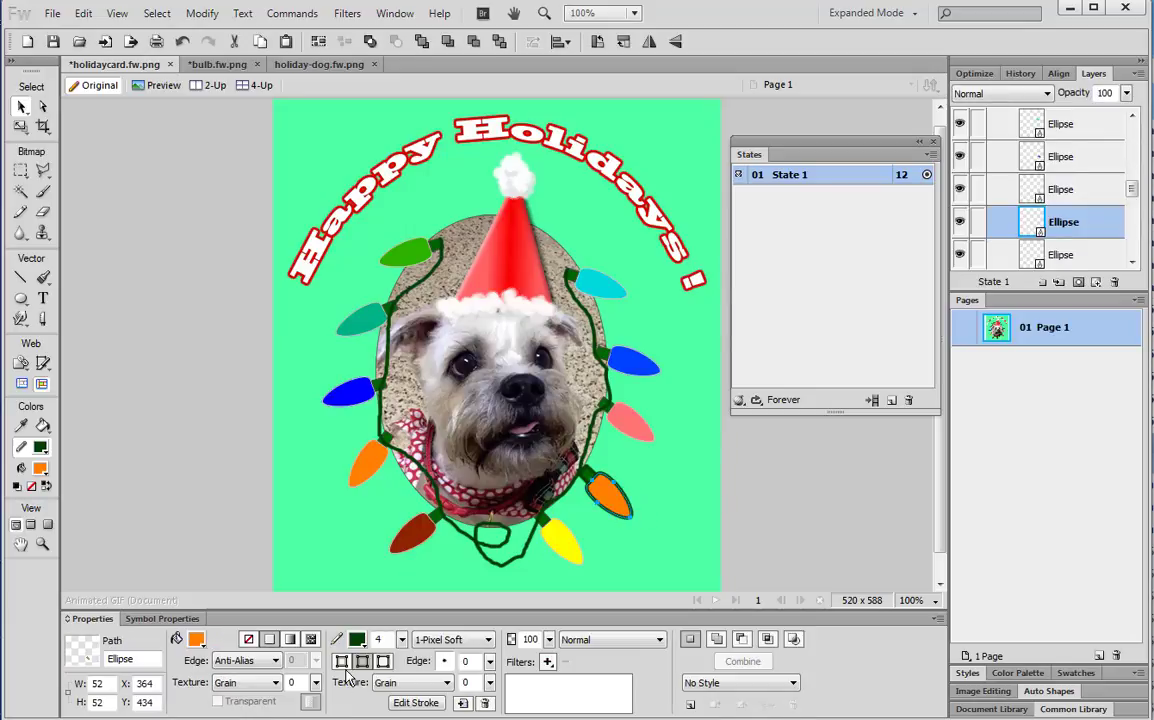
click(358, 641)
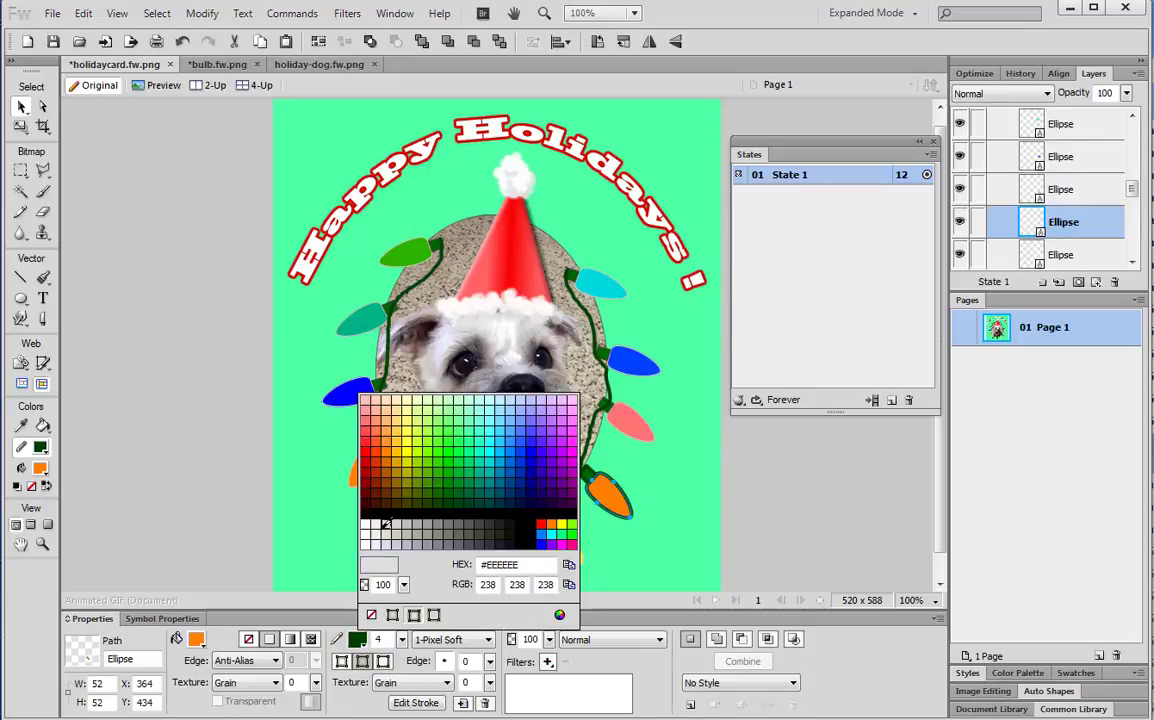
click(387, 533)
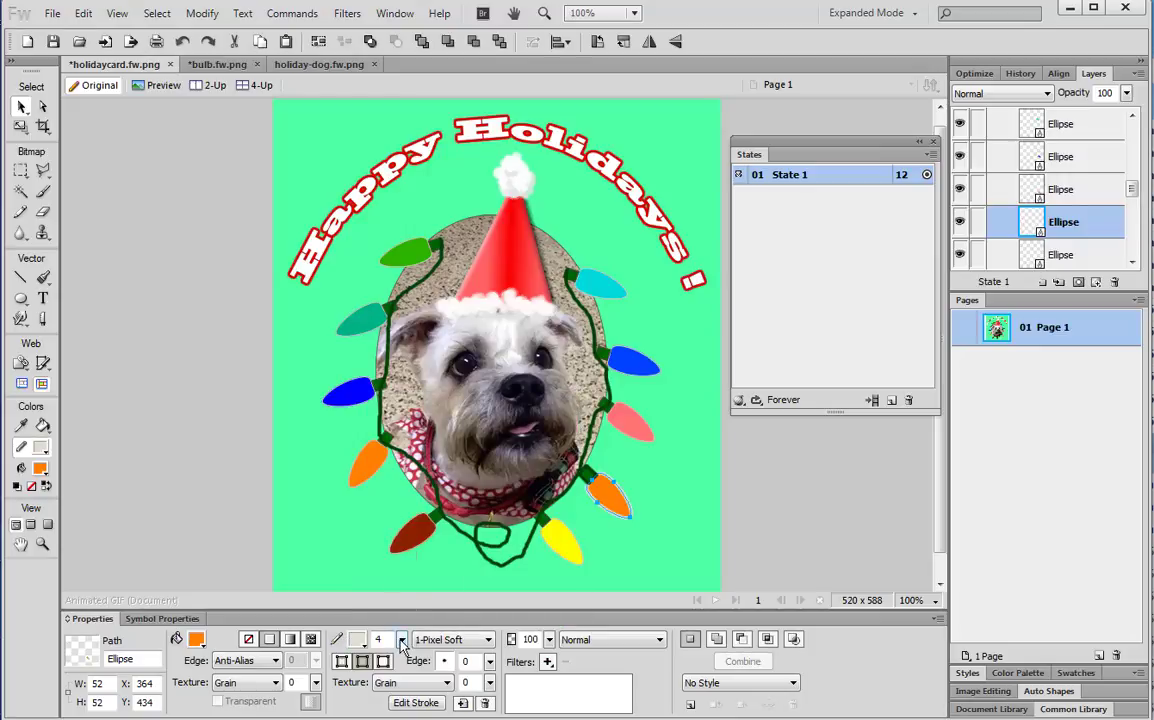
drag(402, 641, 403, 652)
click(661, 496)
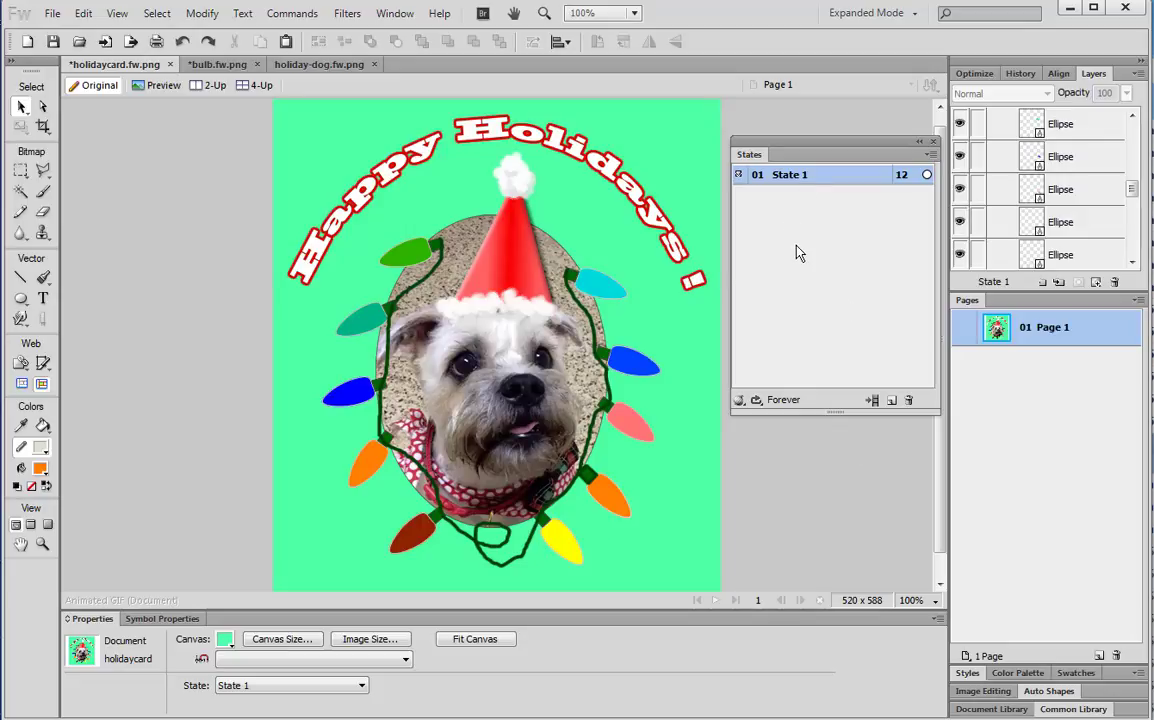
Duplicate State 1 via Duplicate State so the animation holds 11 states
click(930, 157)
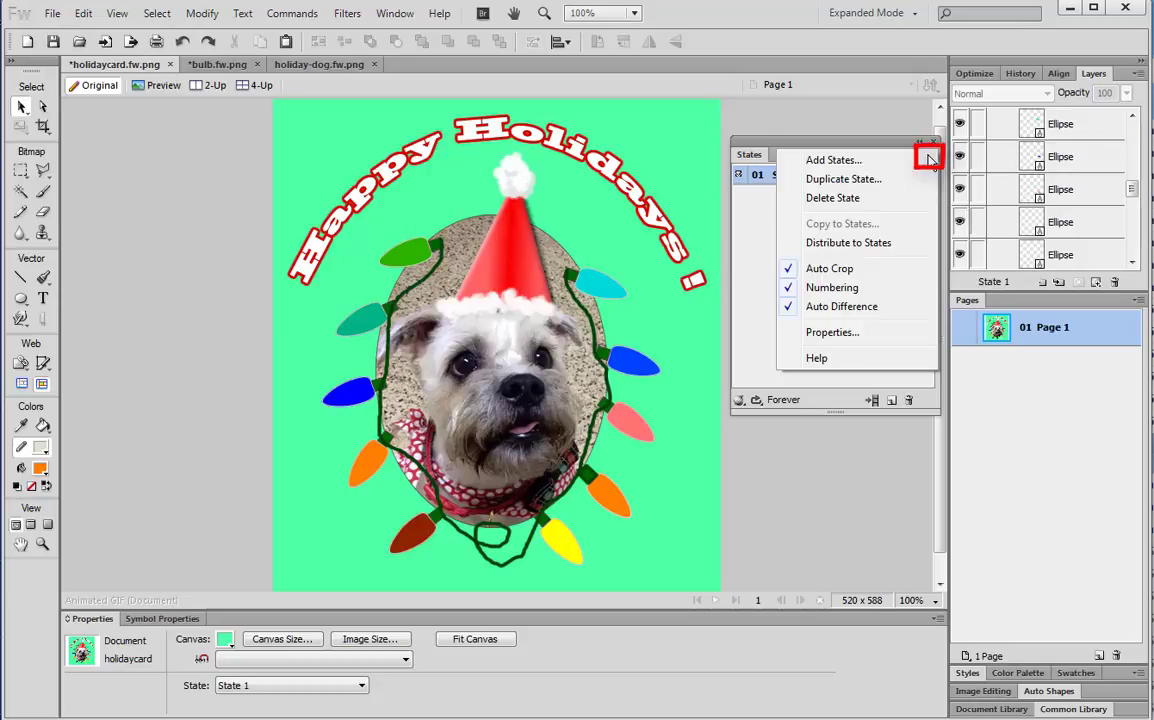
click(769, 221)
click(931, 156)
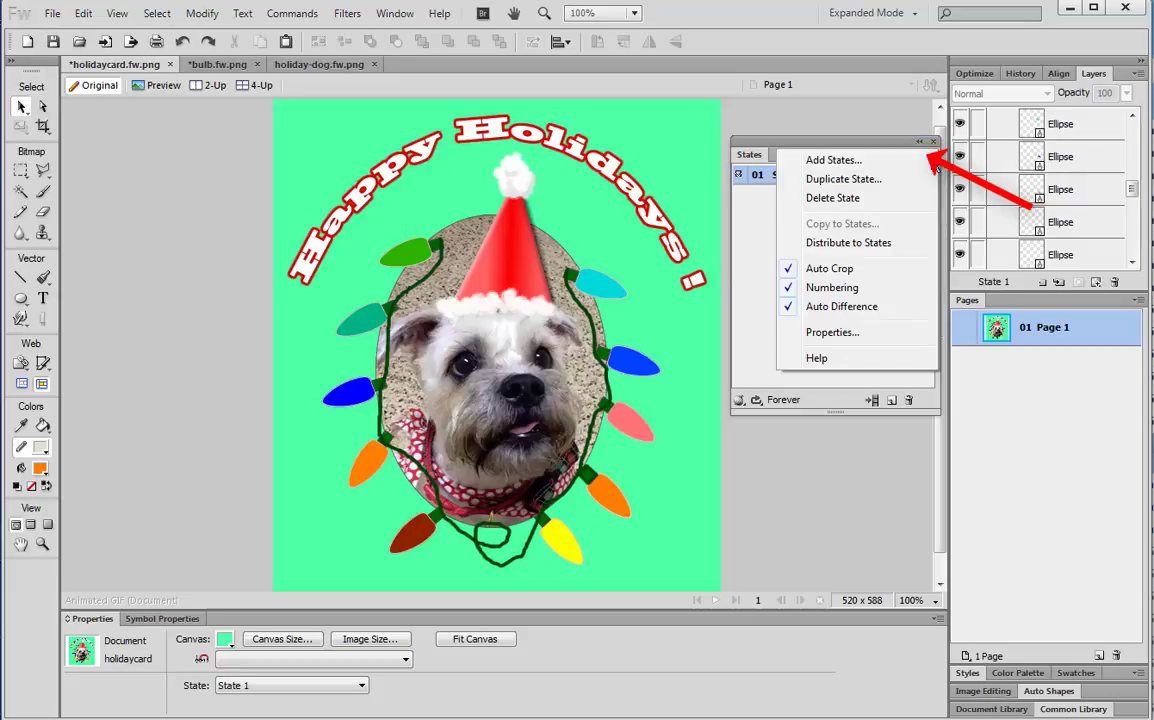
click(836, 184)
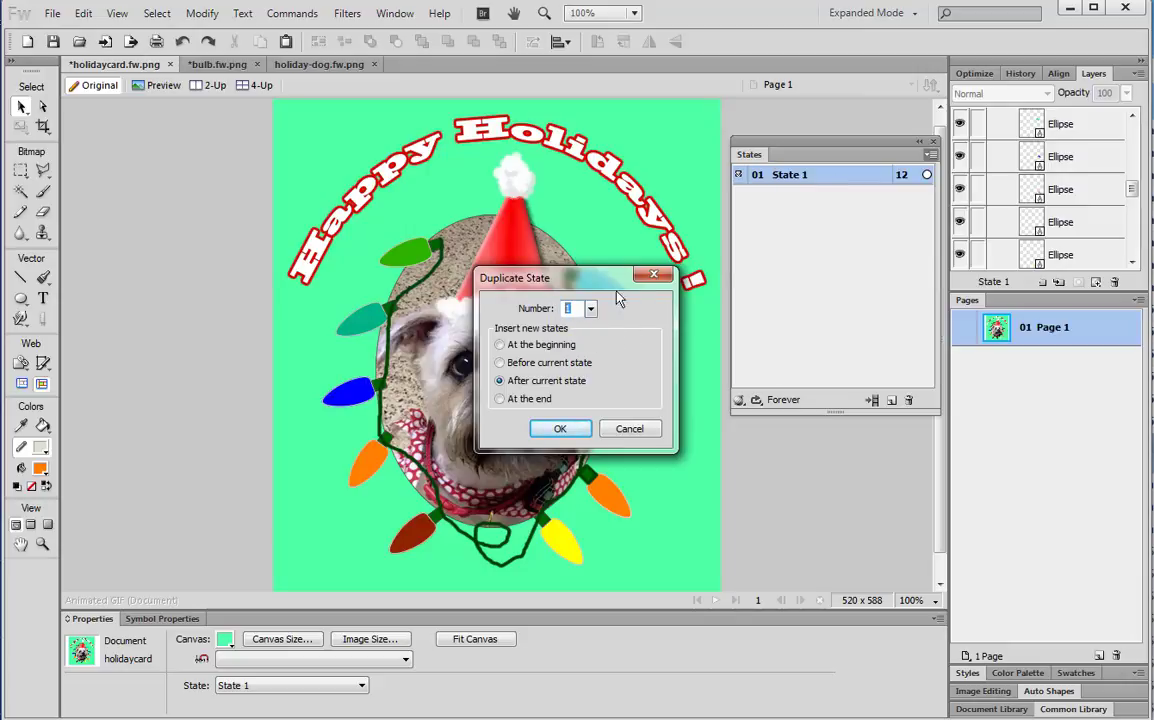
text(1)
click(559, 430)
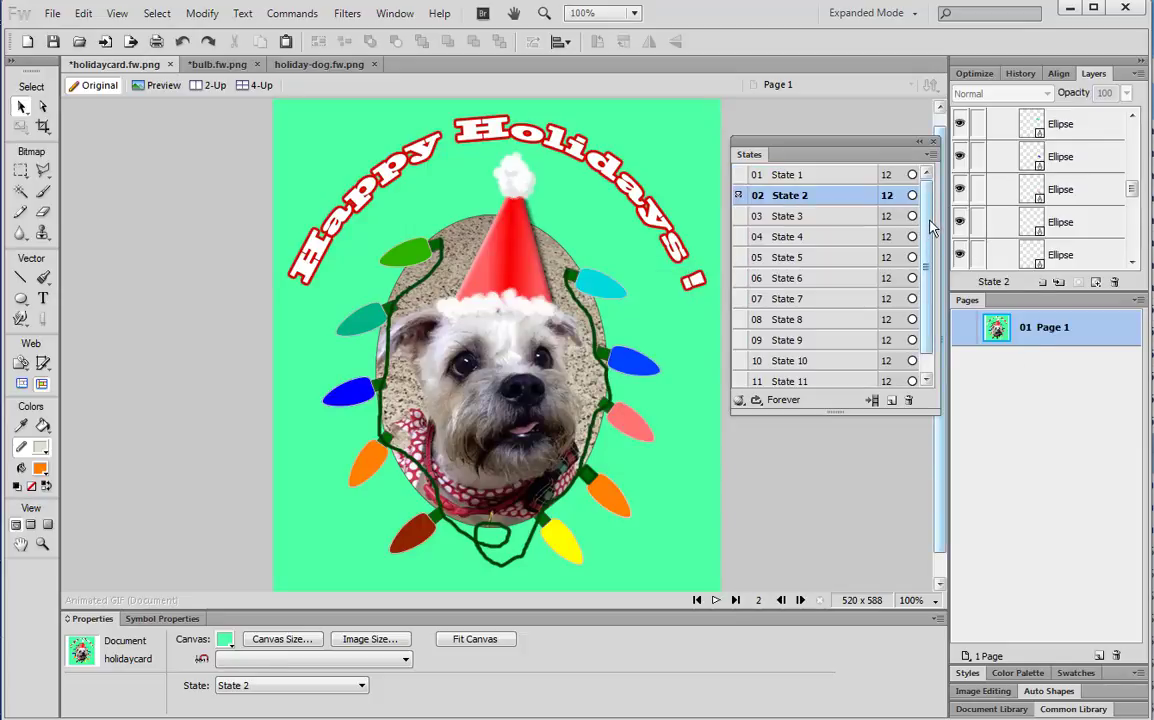
click(816, 175)
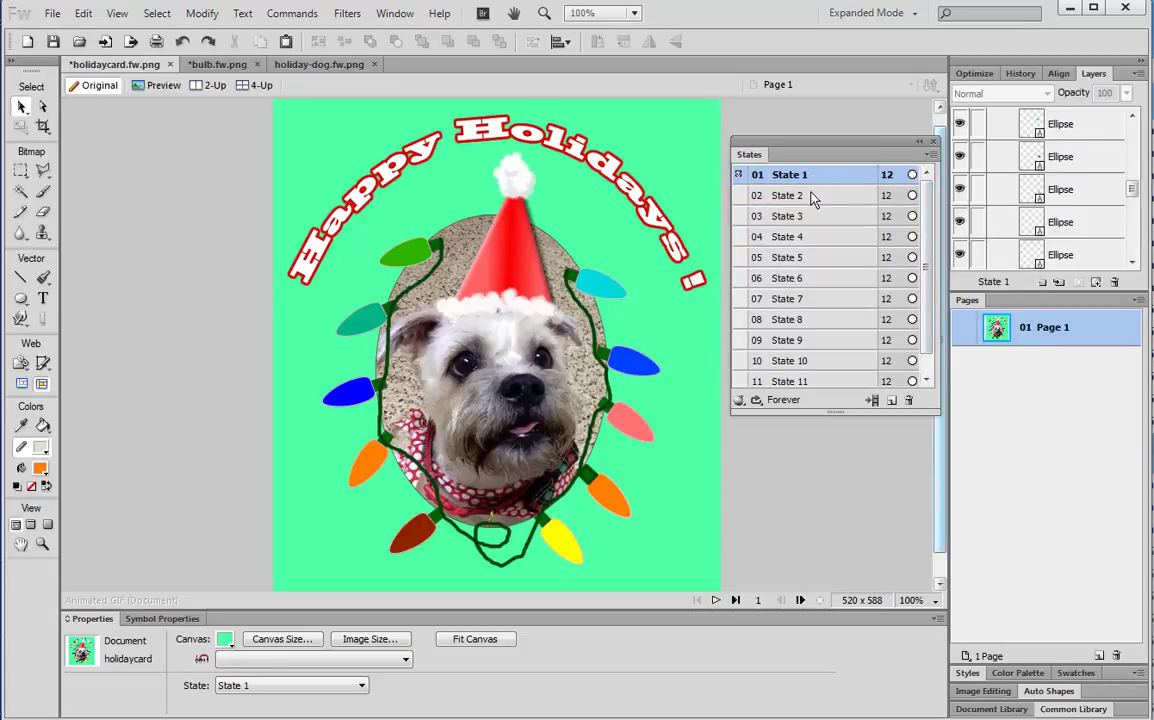
Step through the states, stretch the States panel to list all 11, and select State 2
click(810, 197)
click(810, 216)
click(812, 237)
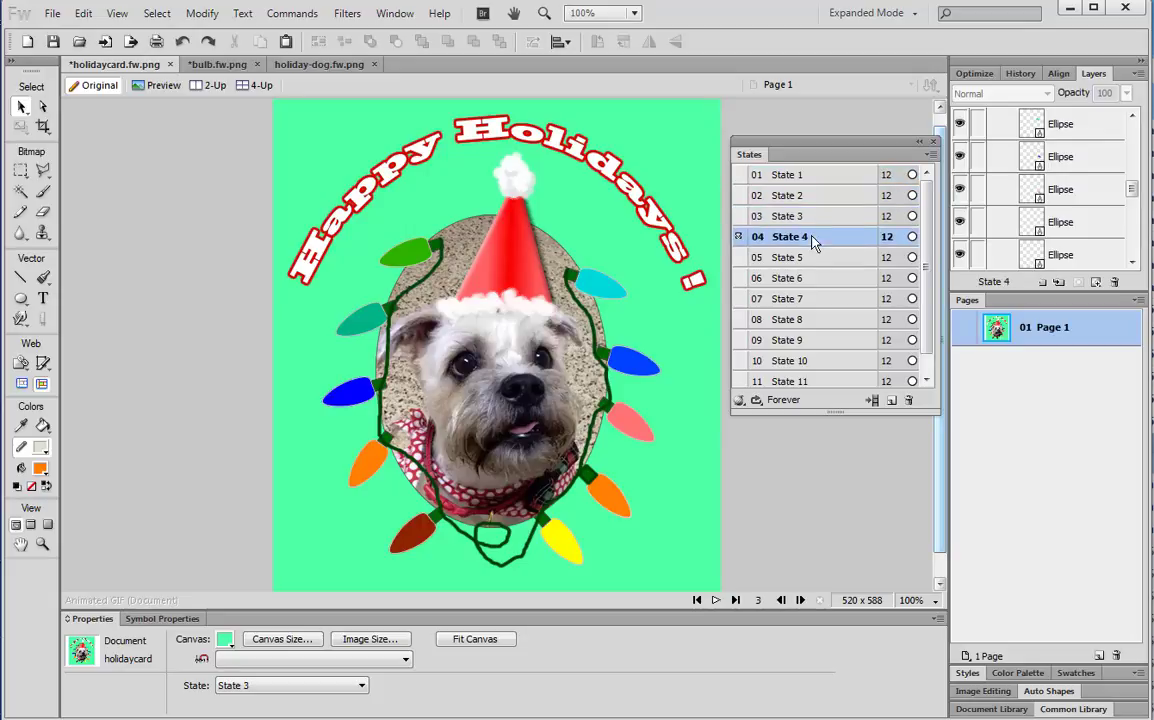
click(810, 258)
click(806, 278)
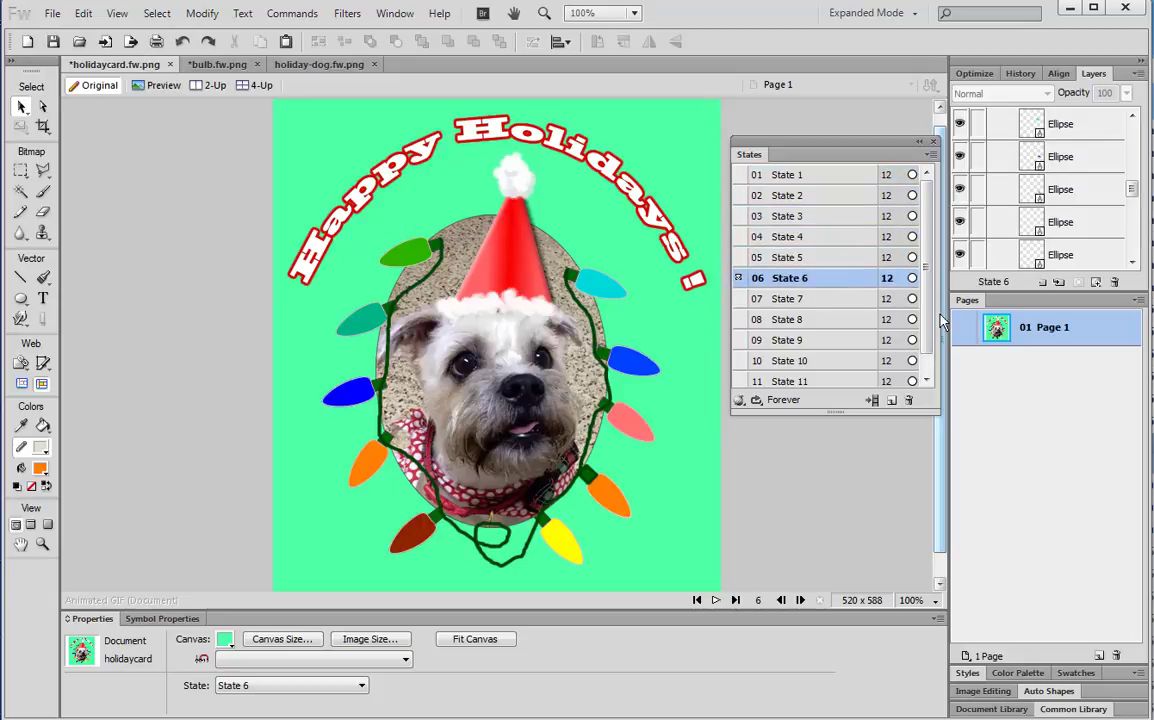
mouse_move(836, 412)
mouse_down()
mouse_move(838, 467)
mouse_move(838, 437)
mouse_up()
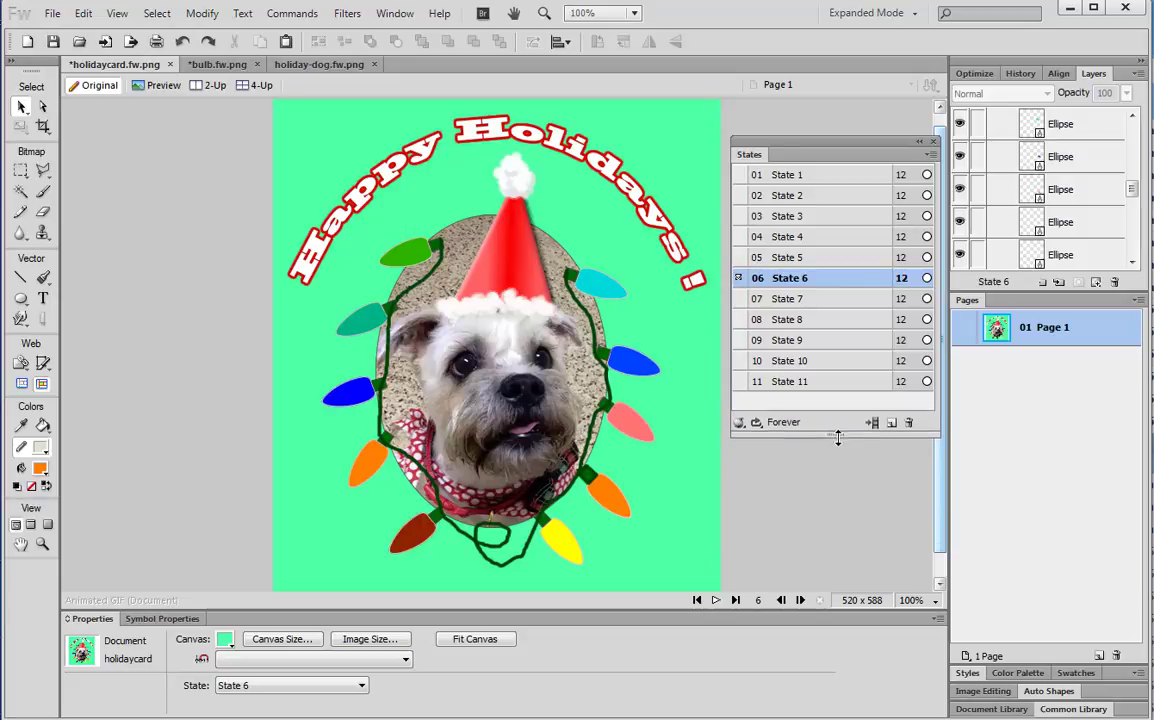
click(808, 196)
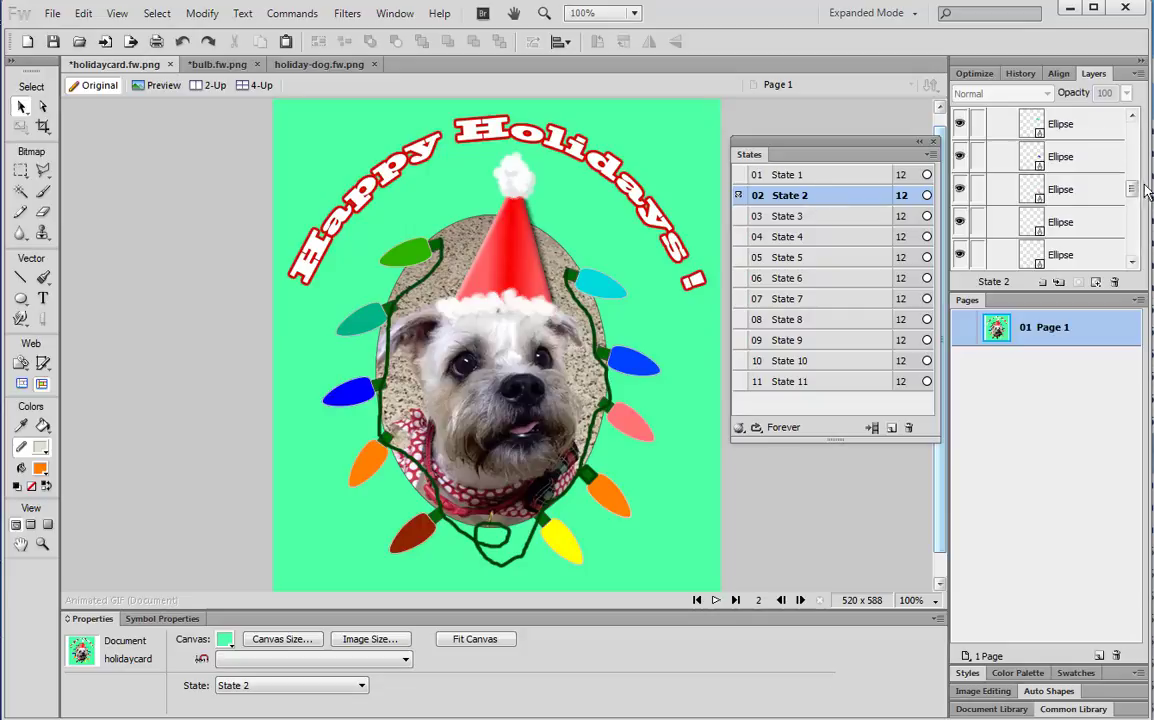
drag(1131, 187, 1131, 241)
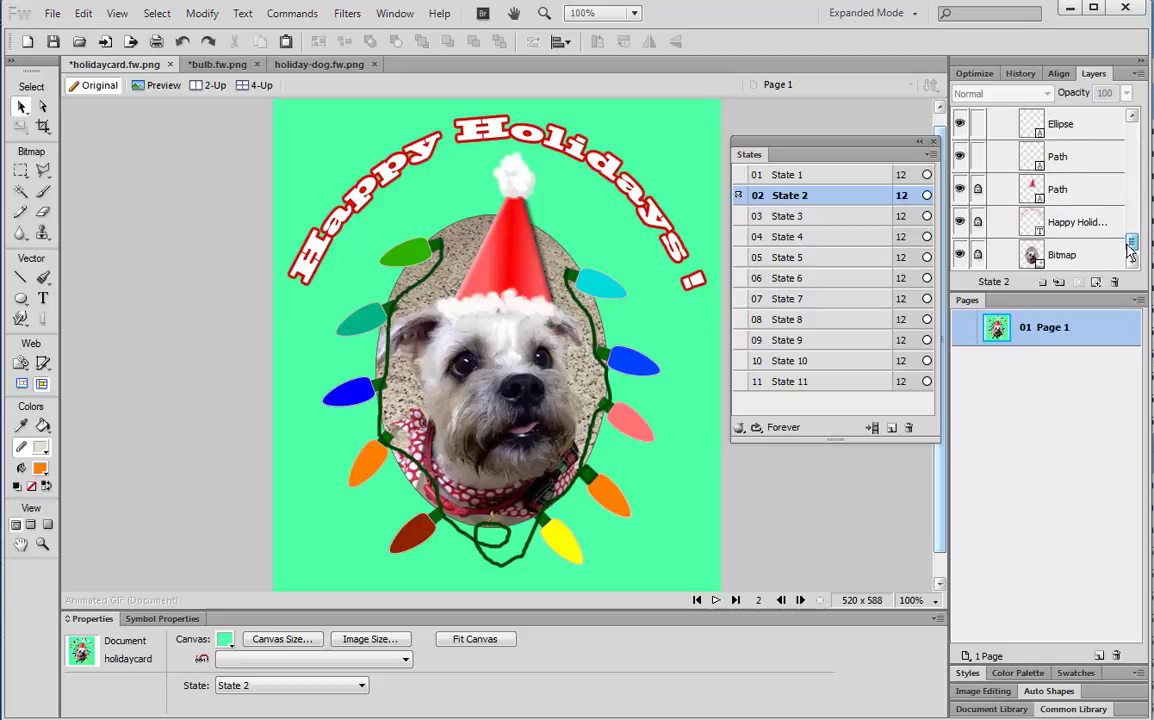
Unlock the text, photo and hat layers and select the curved Happy Holidays! text
click(978, 222)
click(978, 254)
click(978, 188)
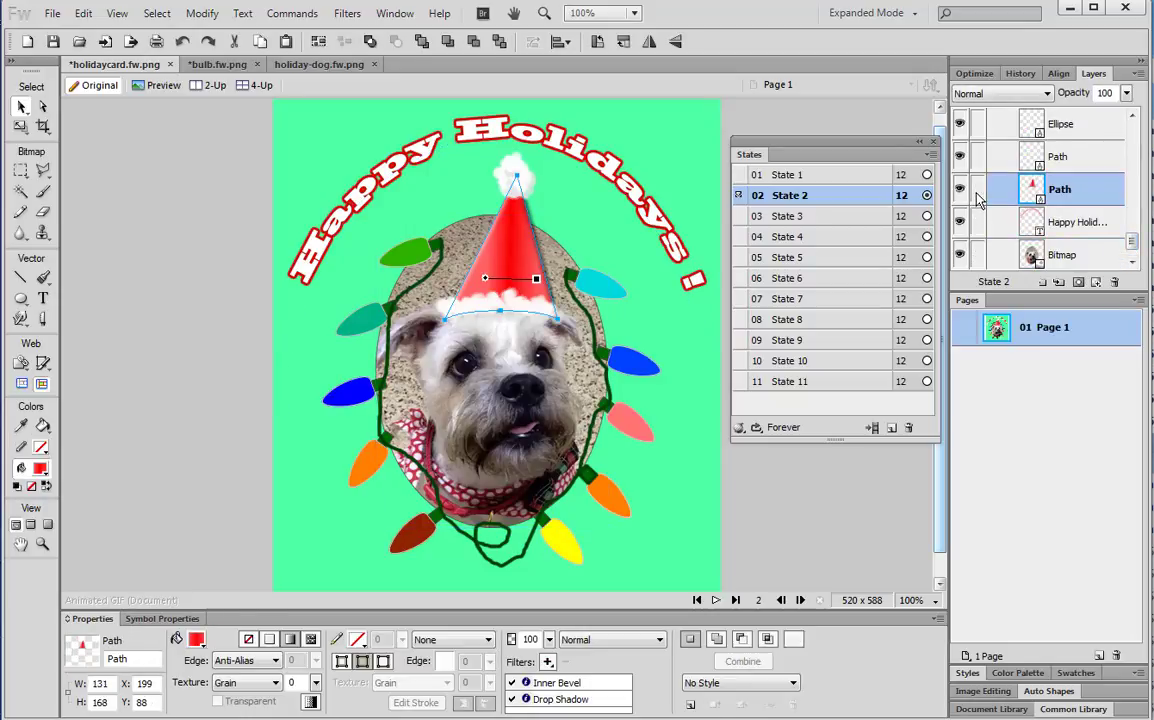
click(772, 484)
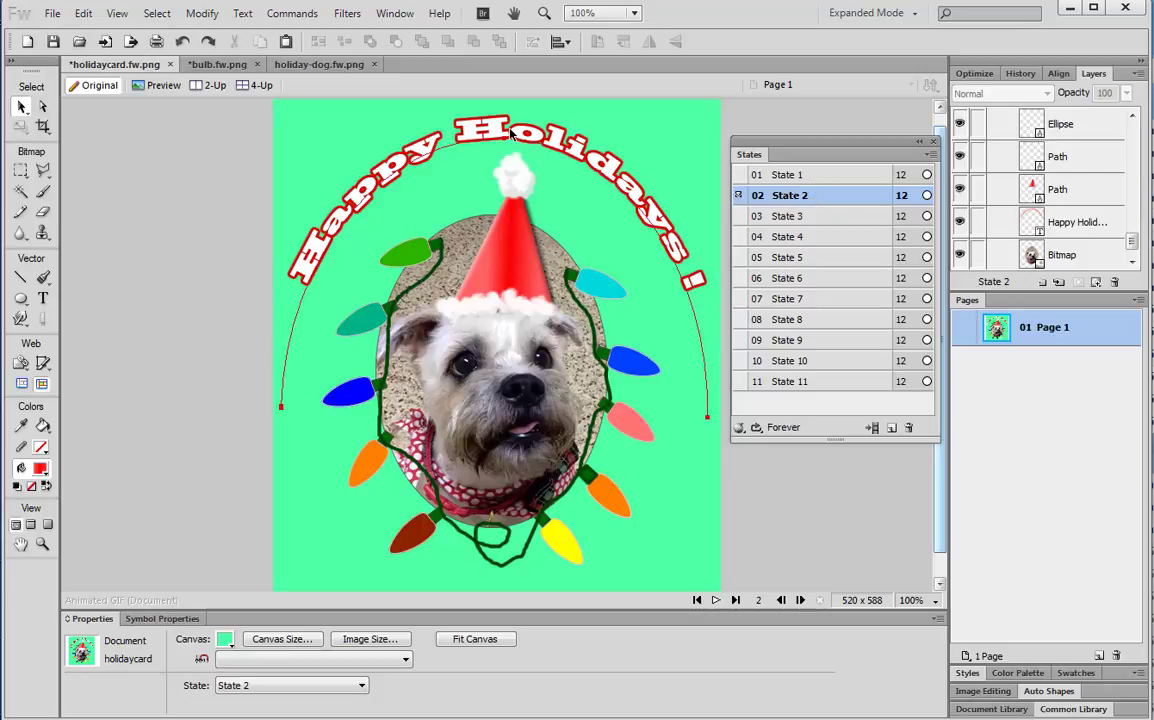
click(478, 136)
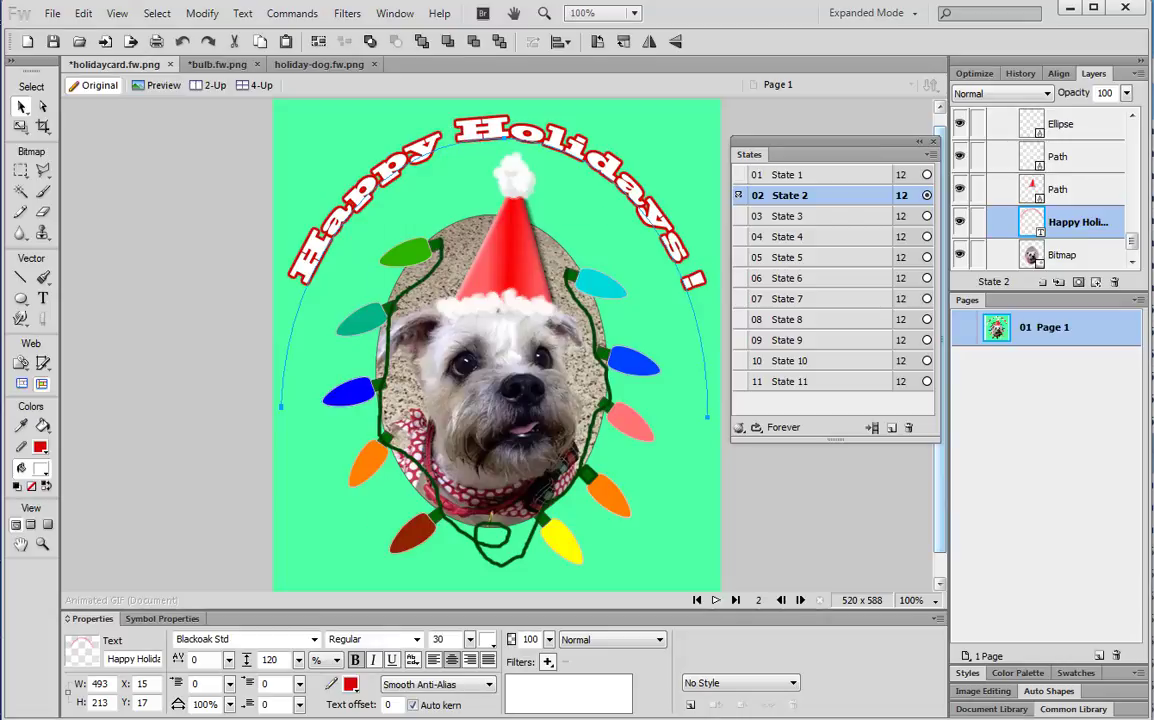
Add a red Glow filter, width 5 at 65% opacity, and float the Properties panel
click(548, 663)
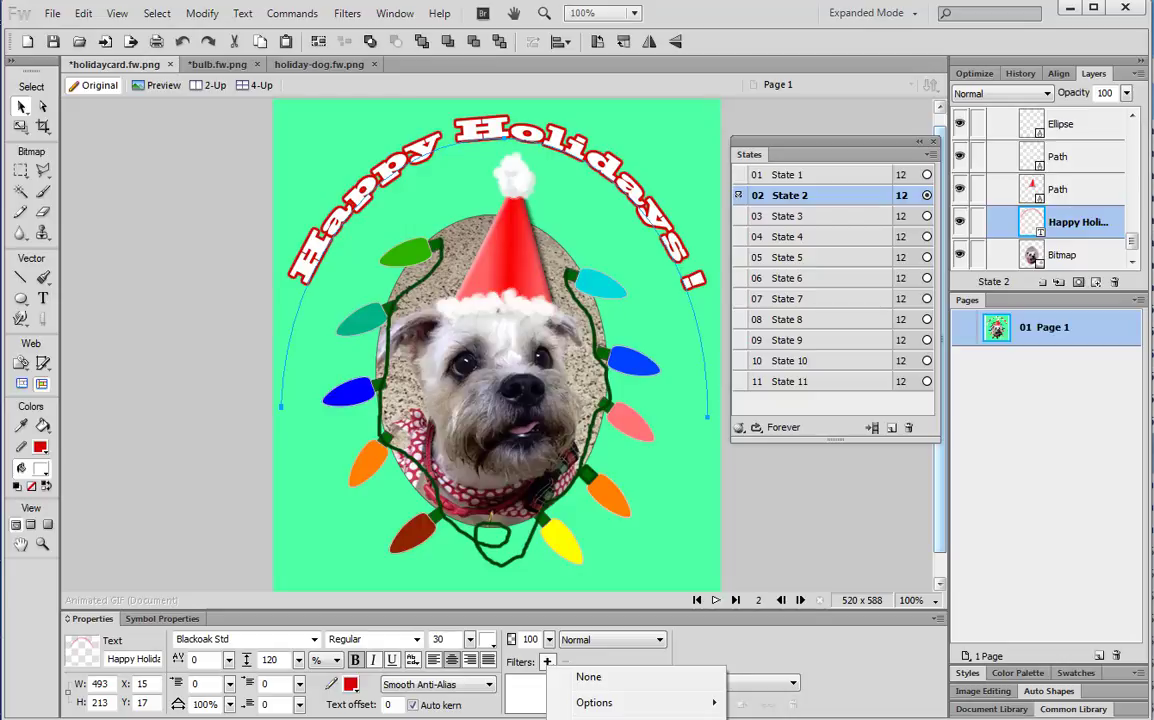
click(770, 716)
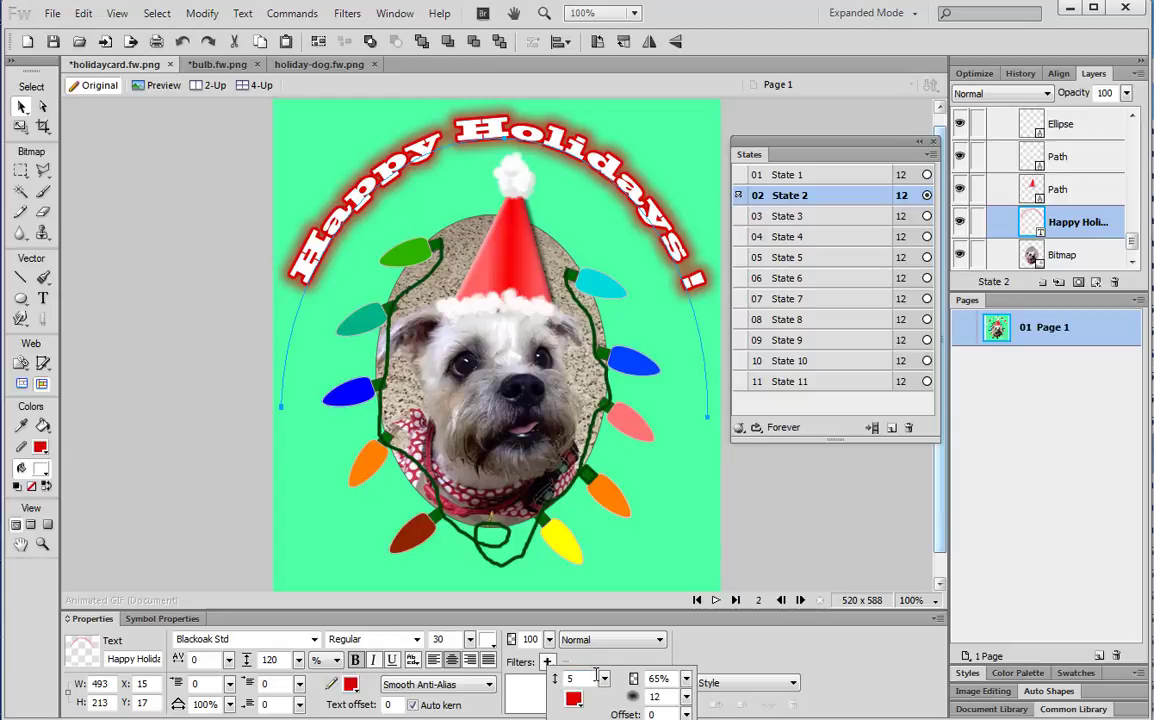
click(89, 616)
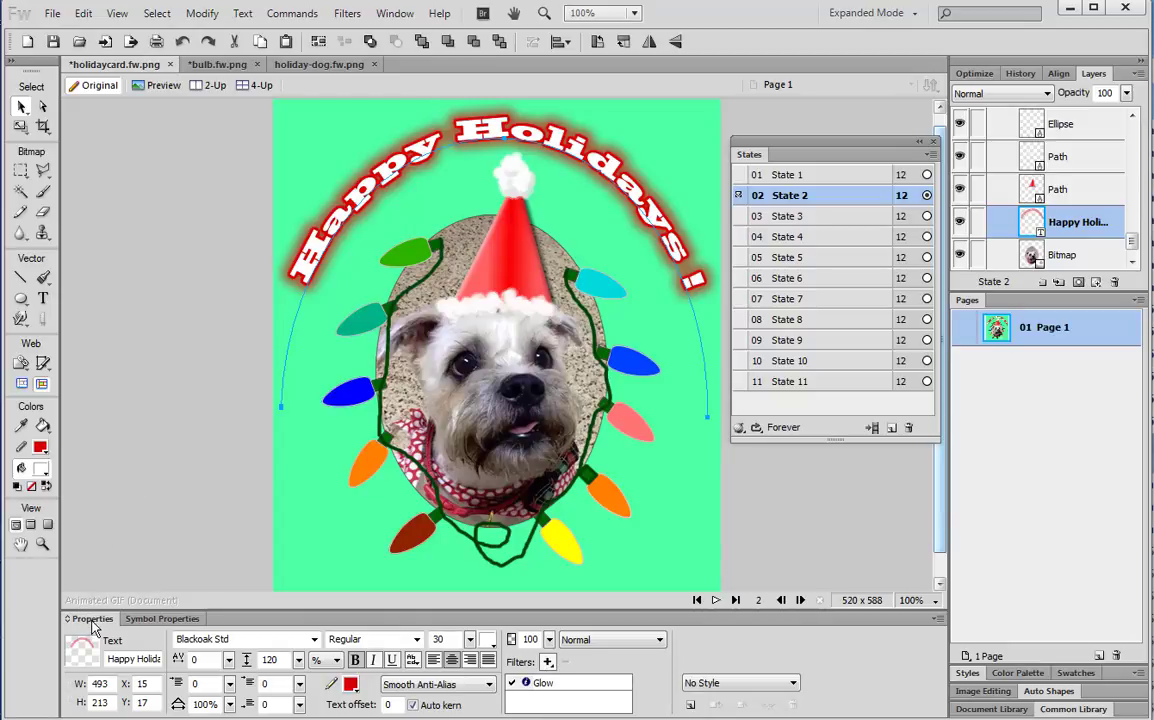
drag(97, 621, 116, 418)
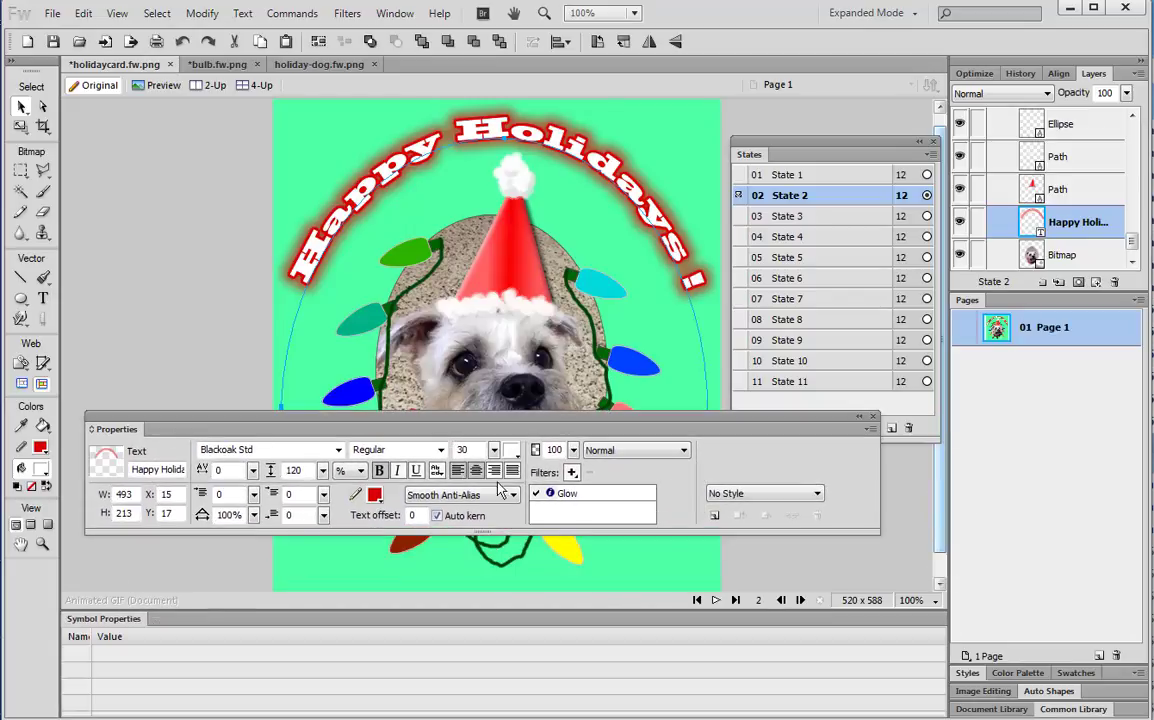
Apply Glow to the text, colour it #D70302, then view State 1 for comparison
click(572, 473)
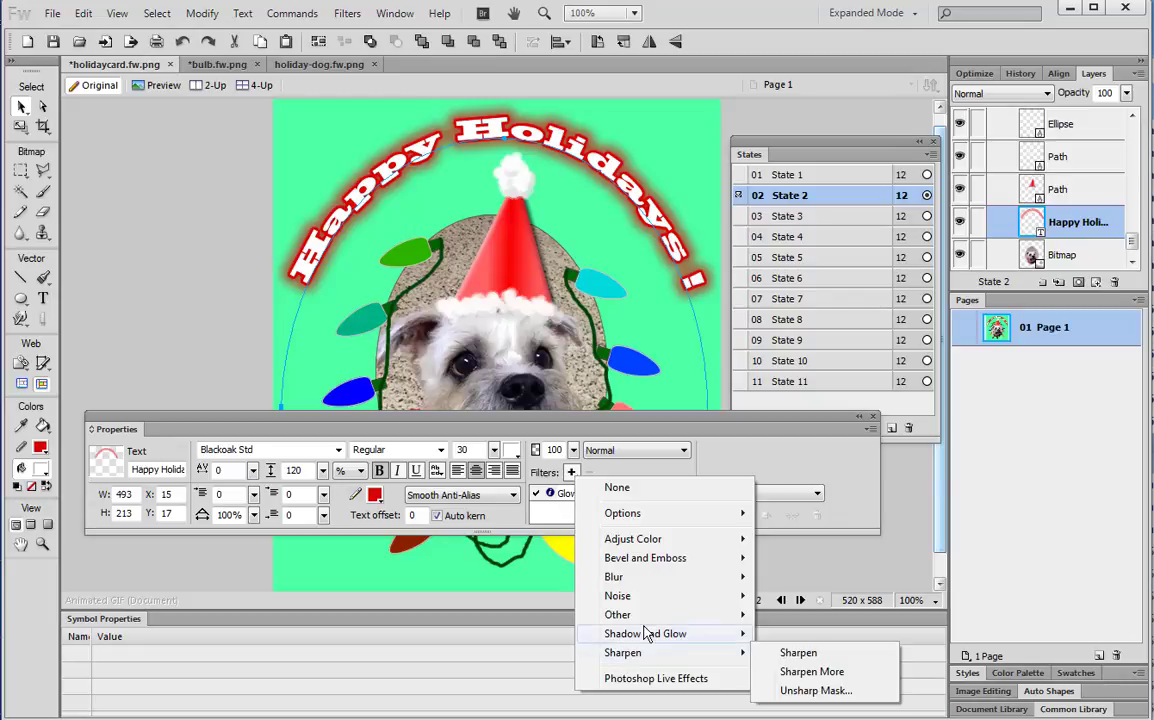
mouse_move(650, 636)
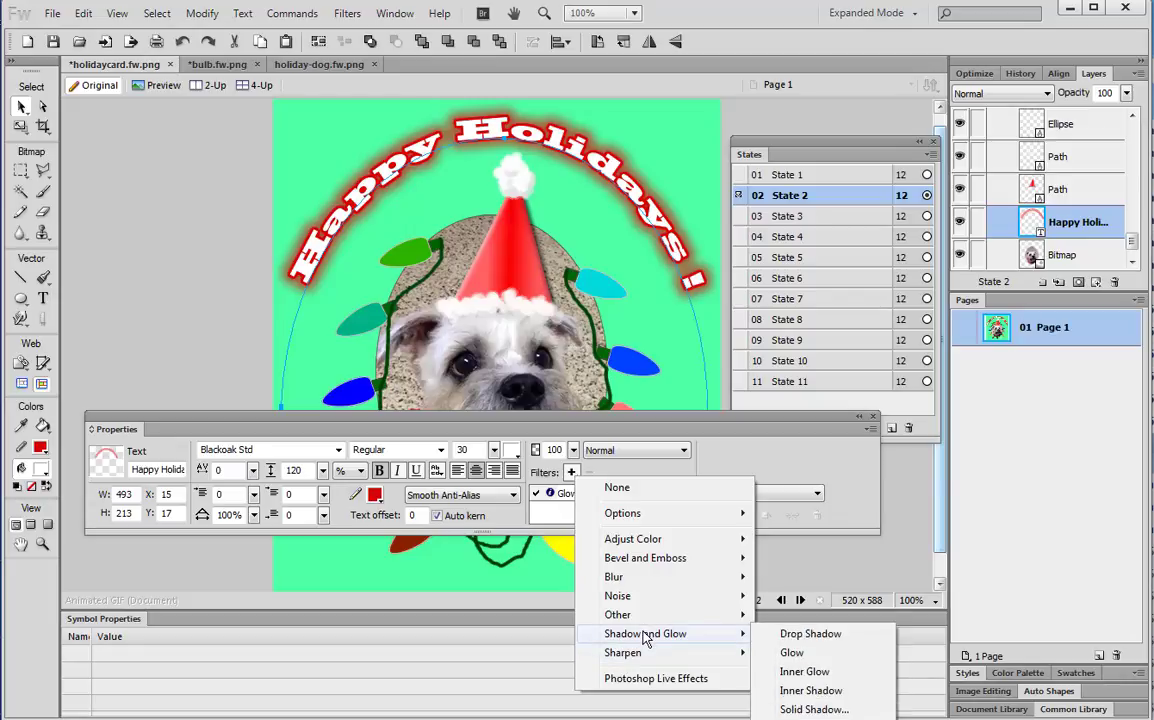
click(792, 653)
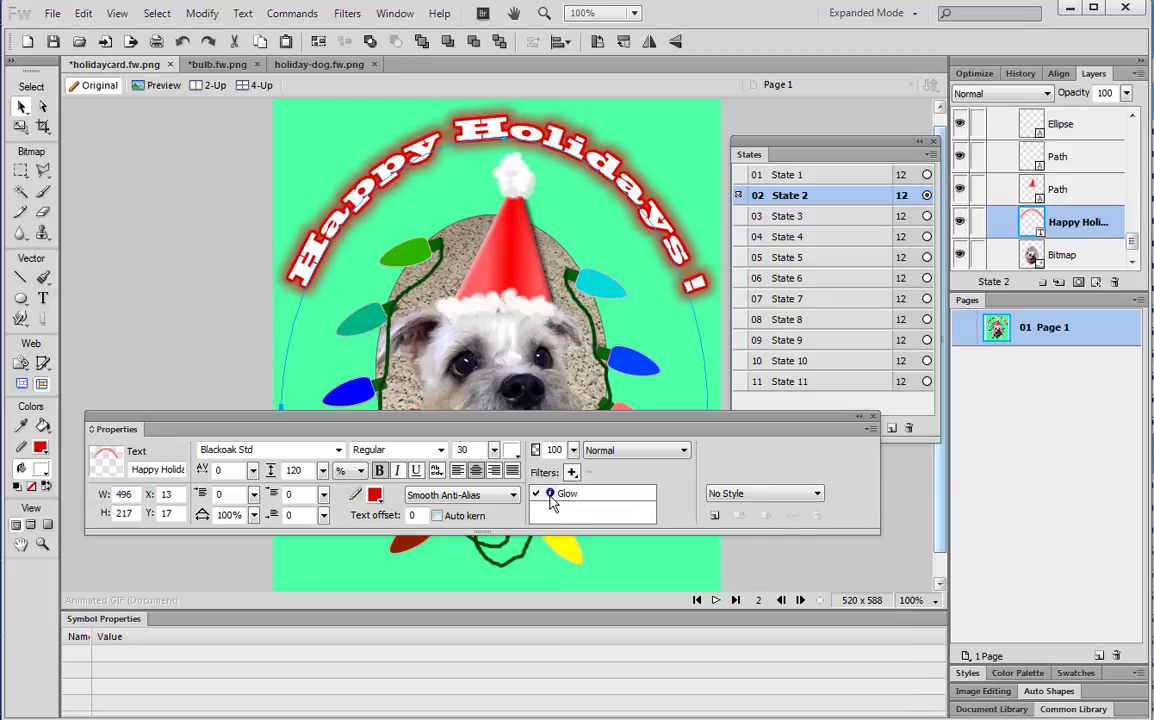
click(550, 494)
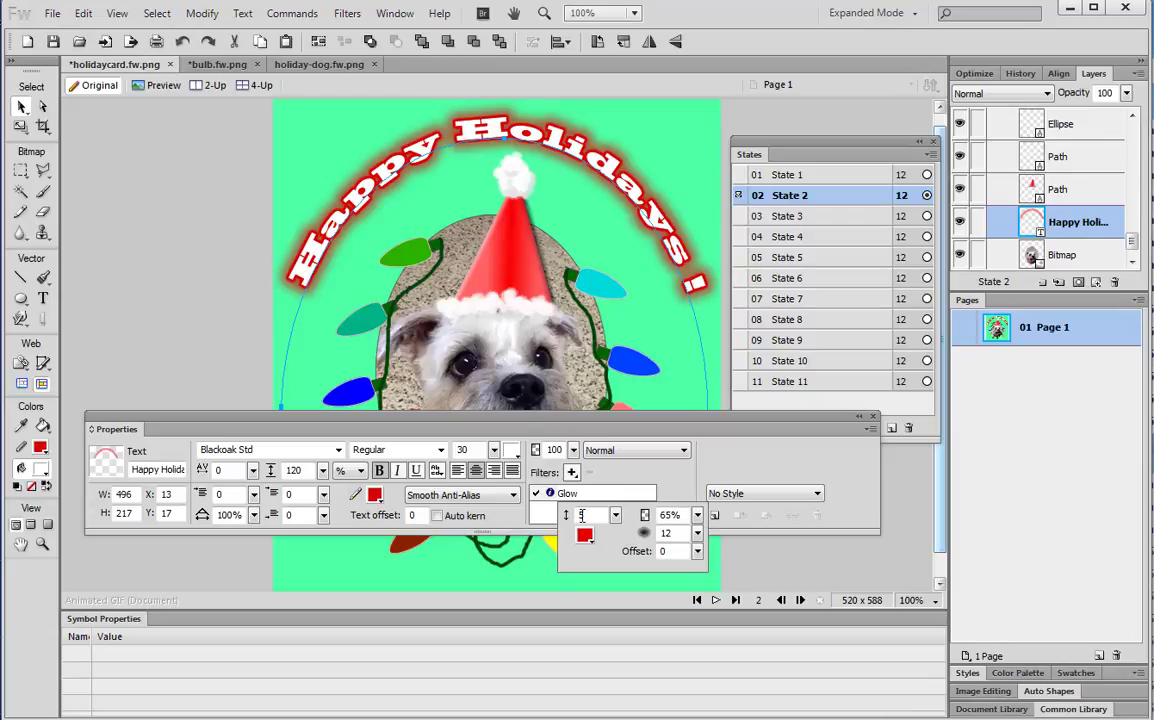
click(585, 538)
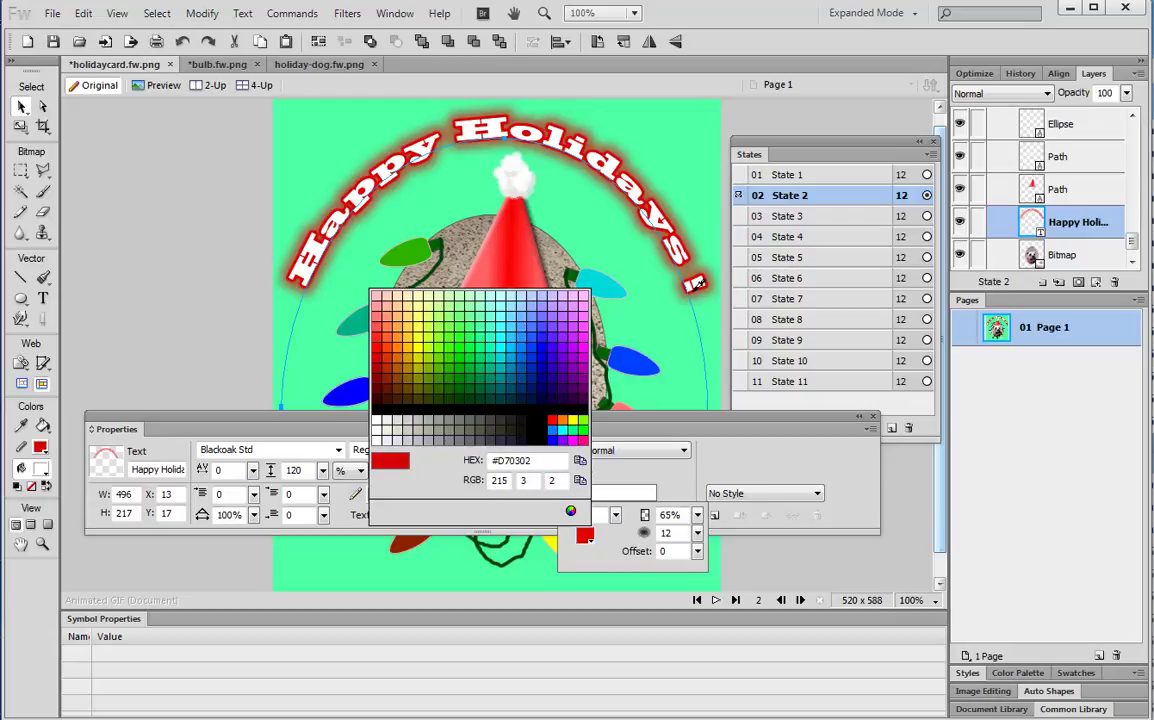
click(698, 283)
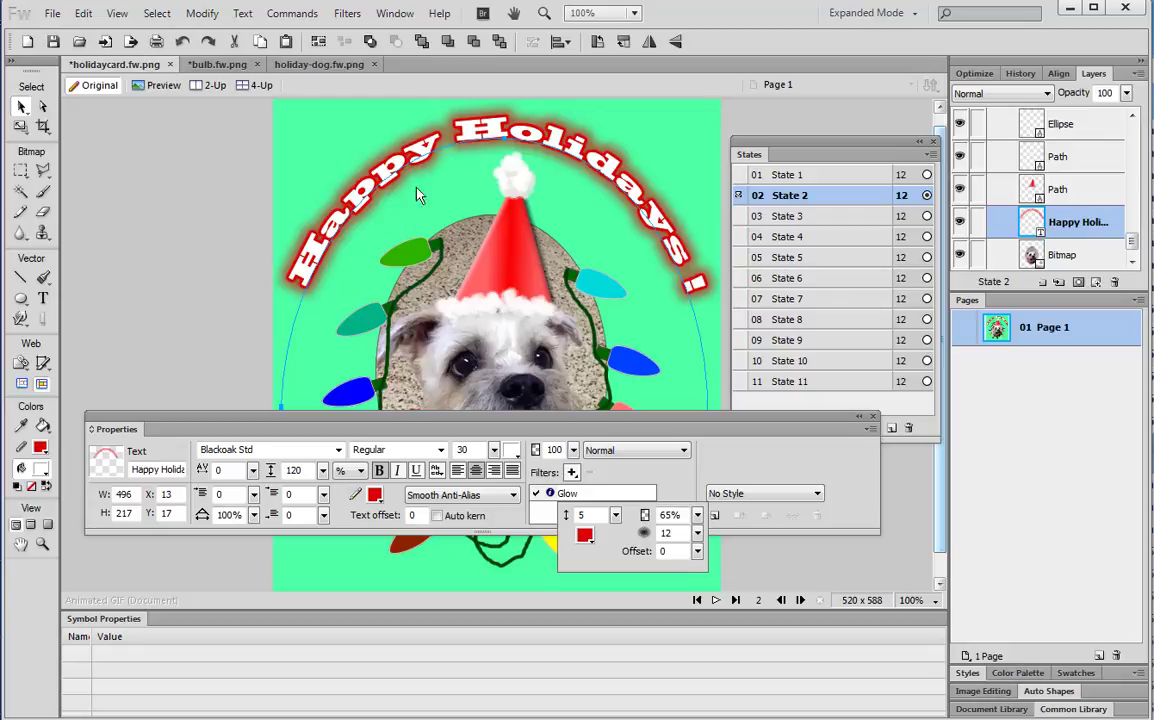
click(697, 156)
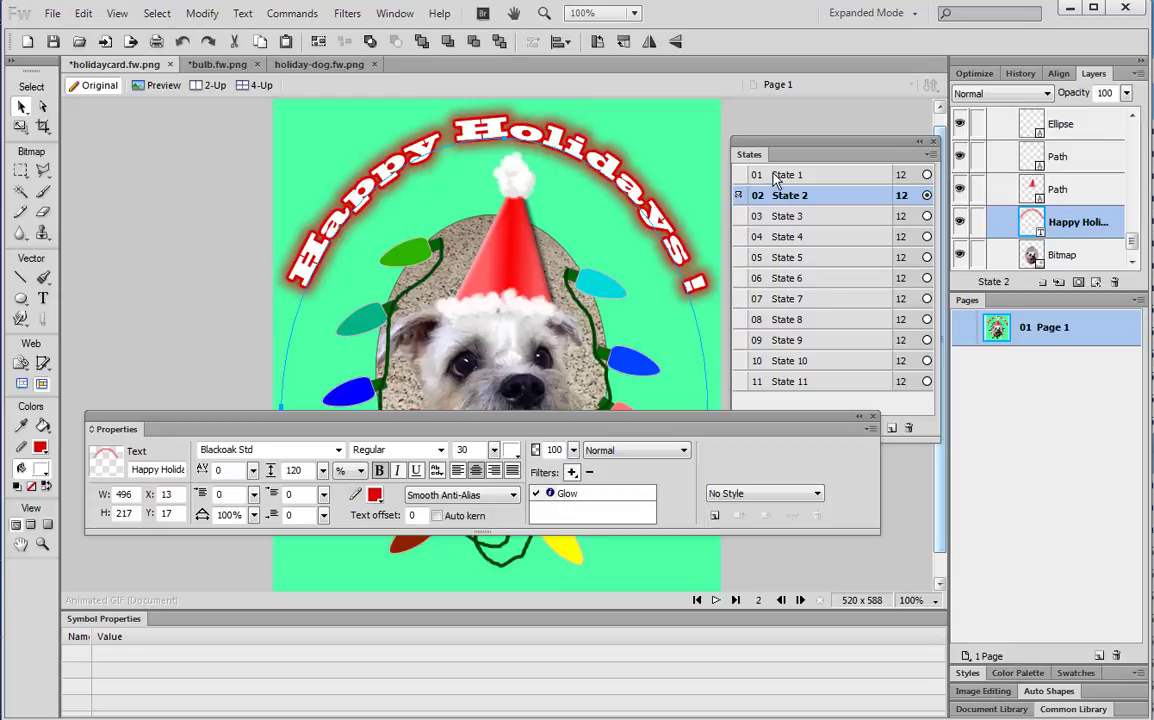
click(767, 178)
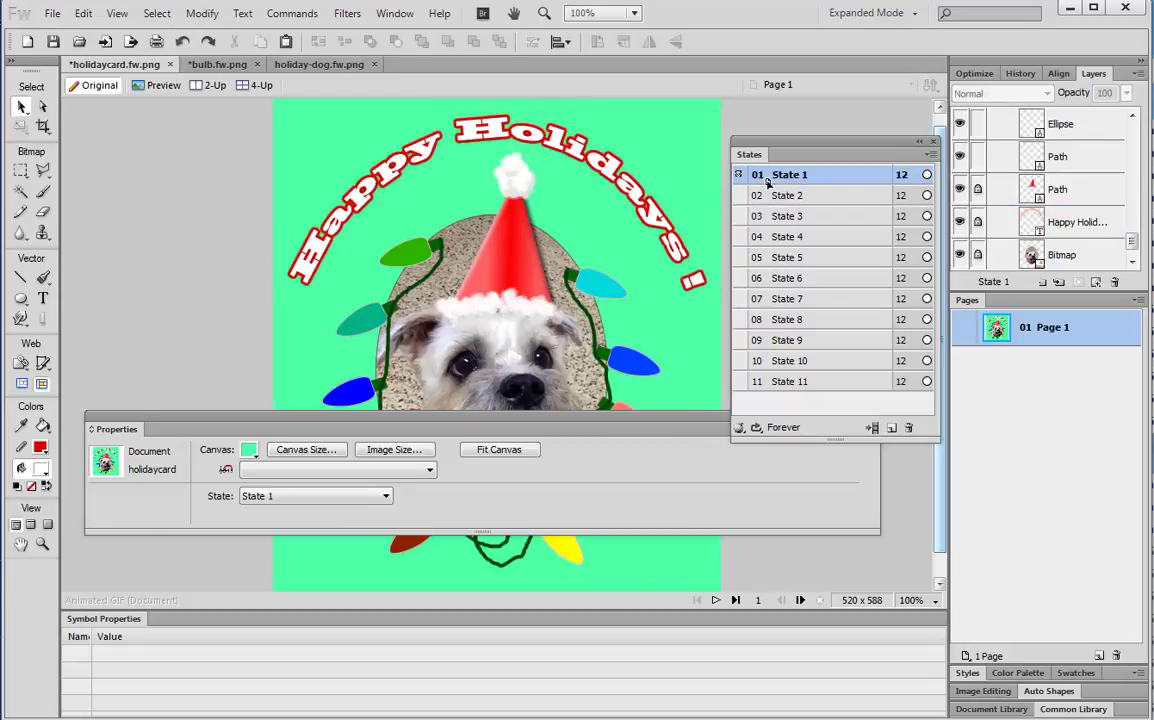
Check the glowing text in State 2, move the floating panel lower, and go to State 3
click(776, 197)
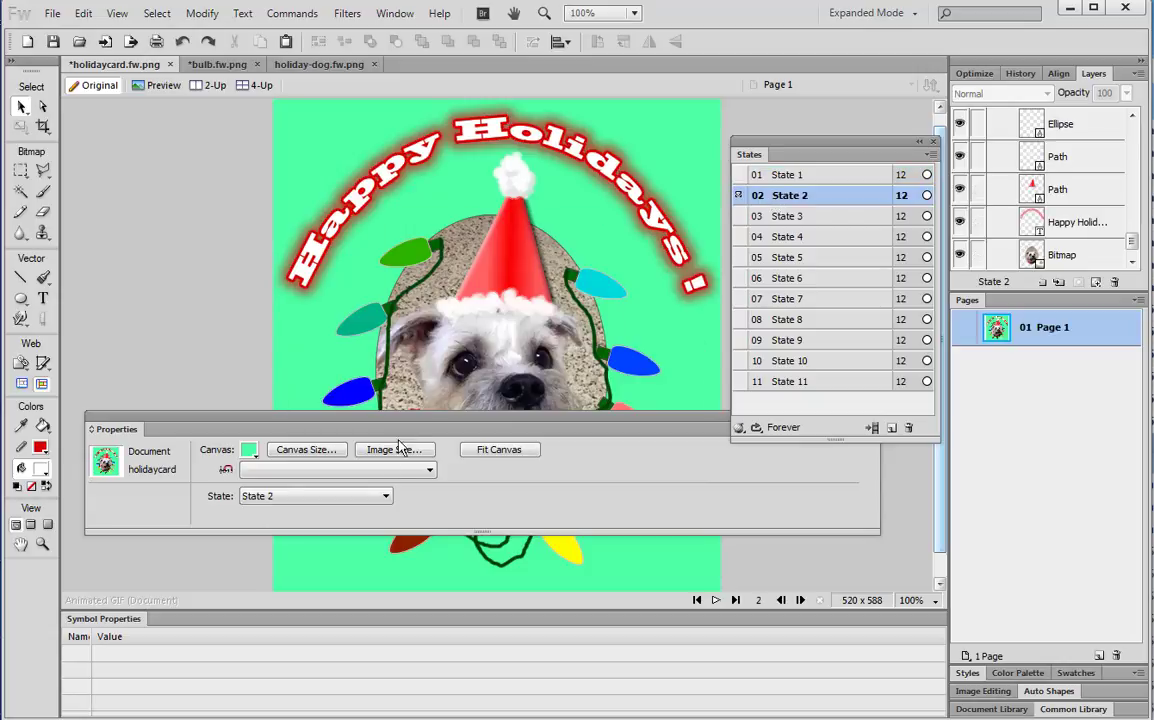
drag(419, 420, 442, 532)
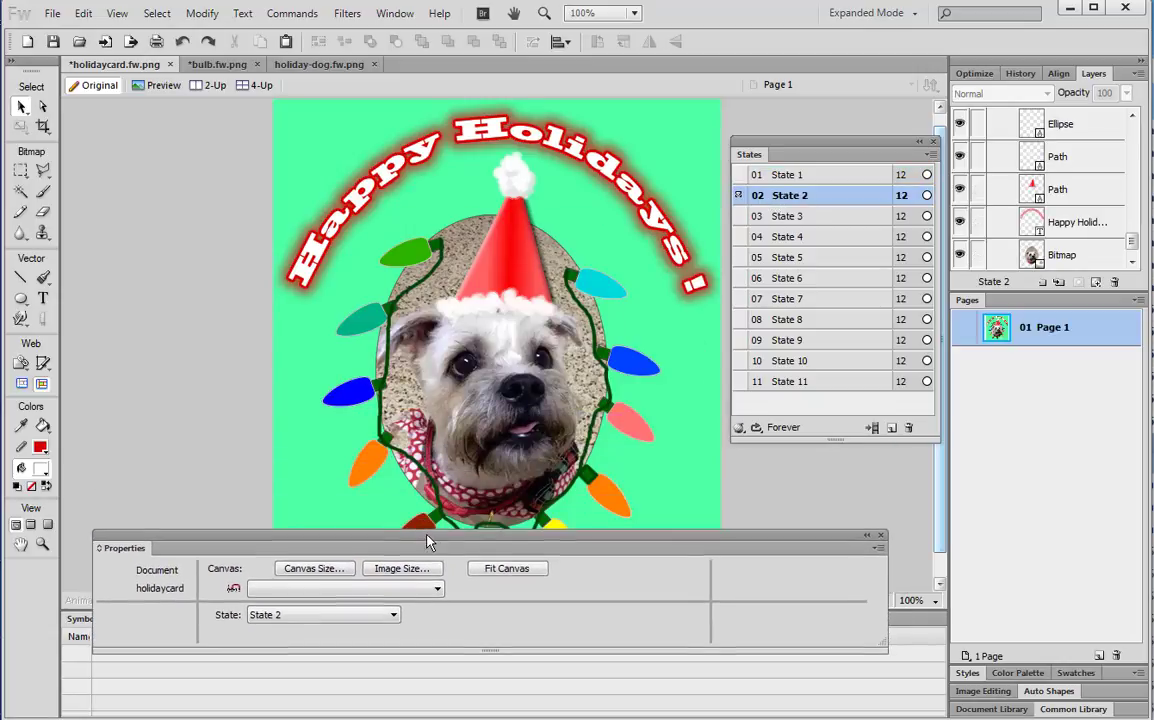
click(778, 216)
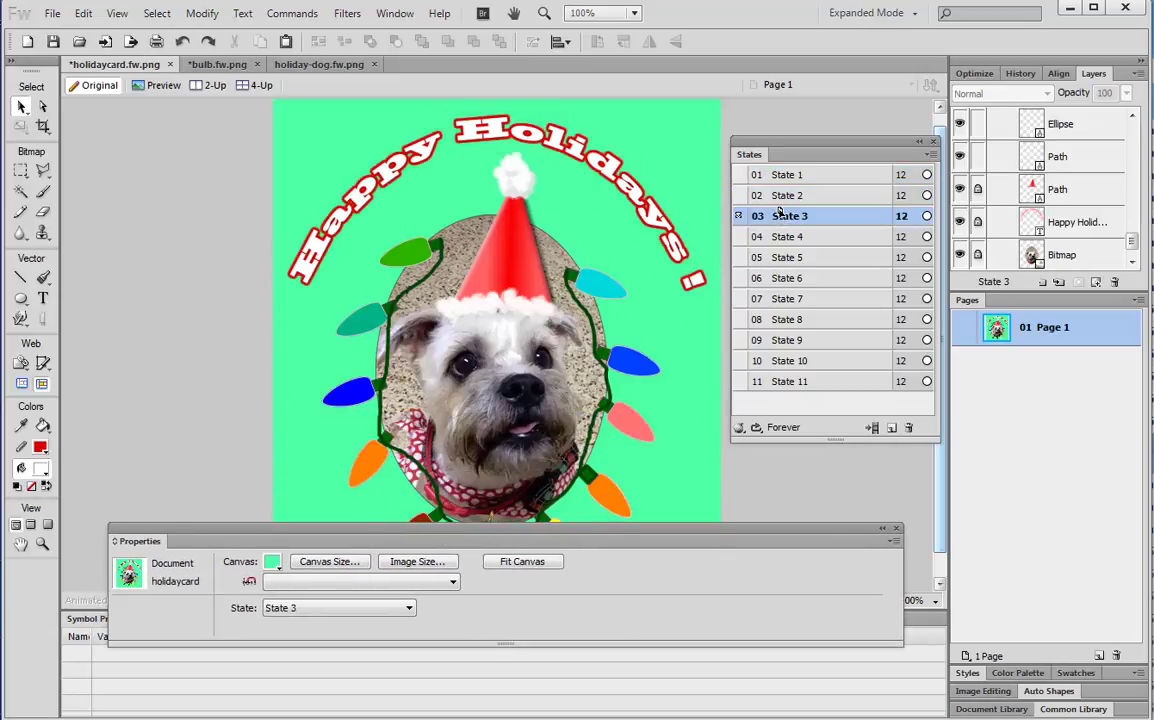
Add a Glow to the upper-left green bulb, colour sampled from the bulb
click(399, 256)
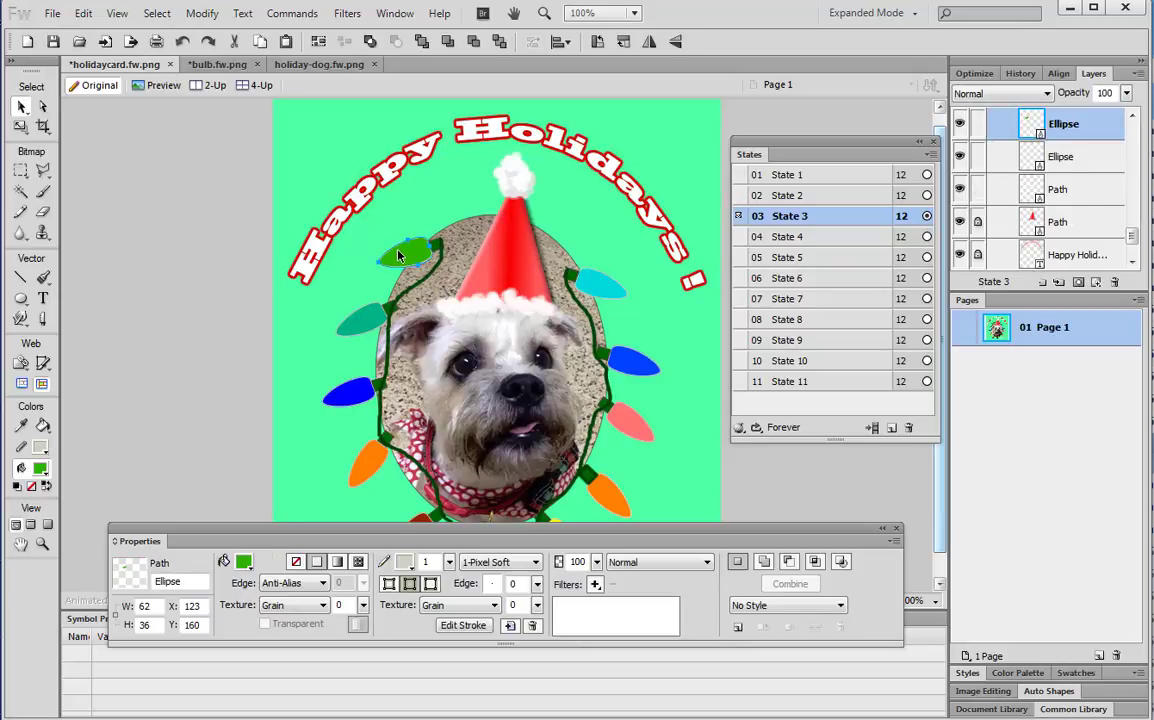
click(594, 584)
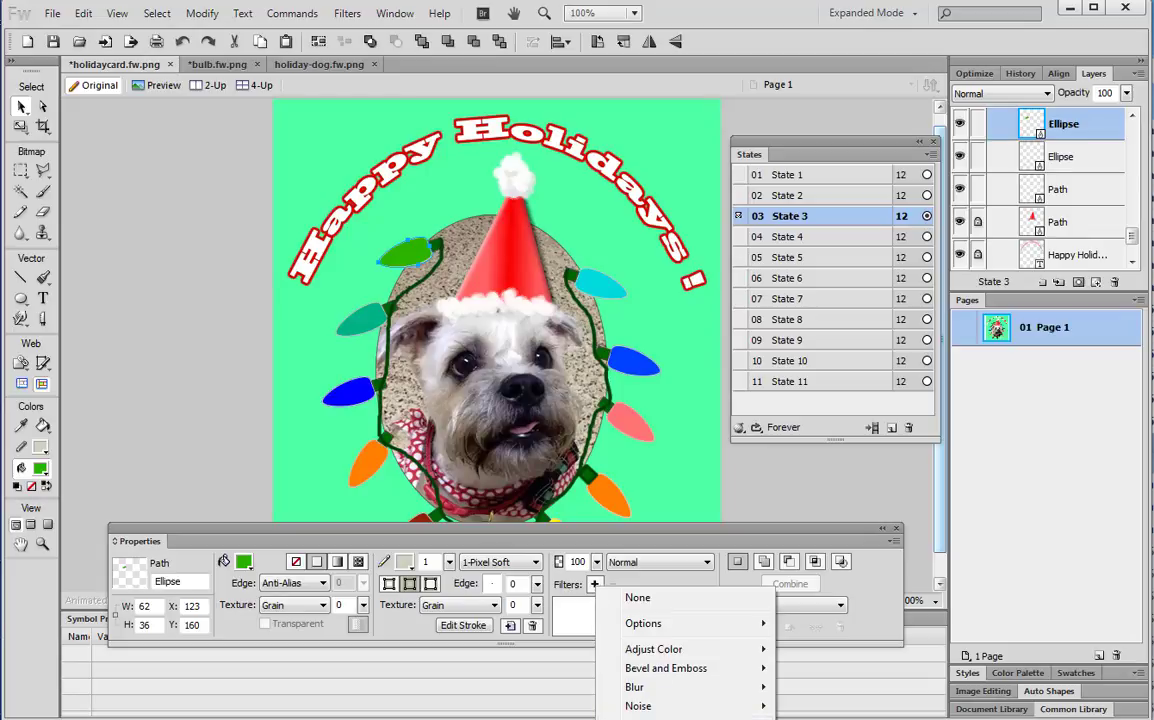
click(810, 719)
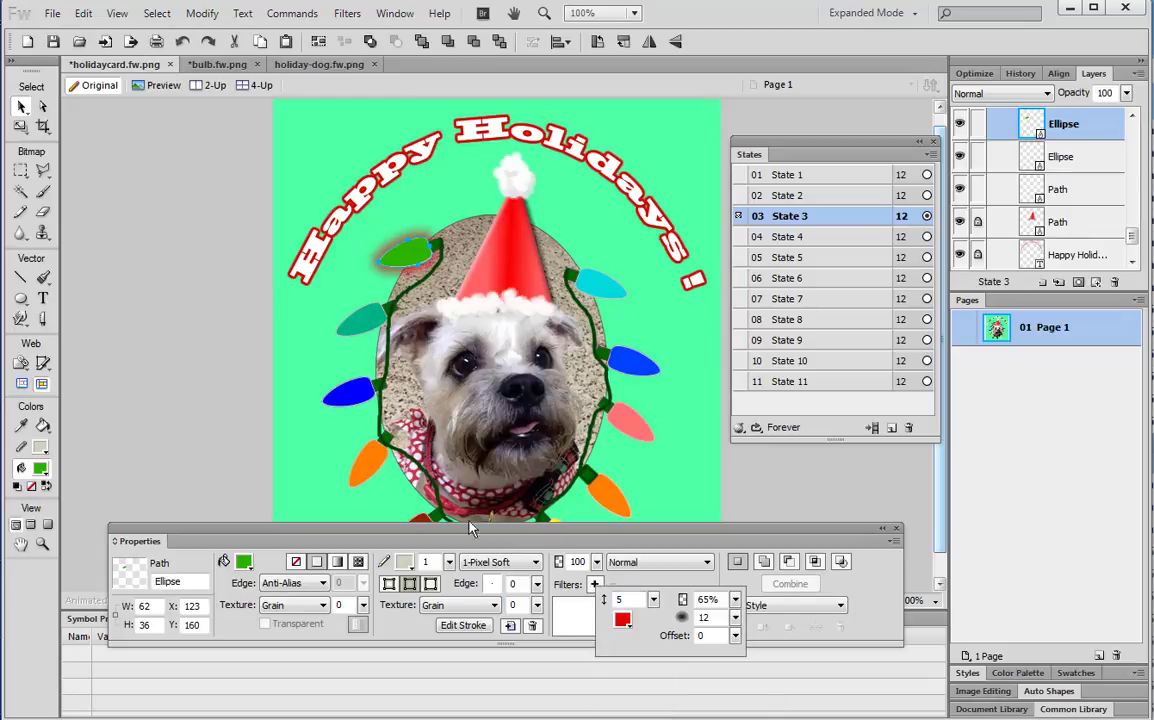
click(622, 620)
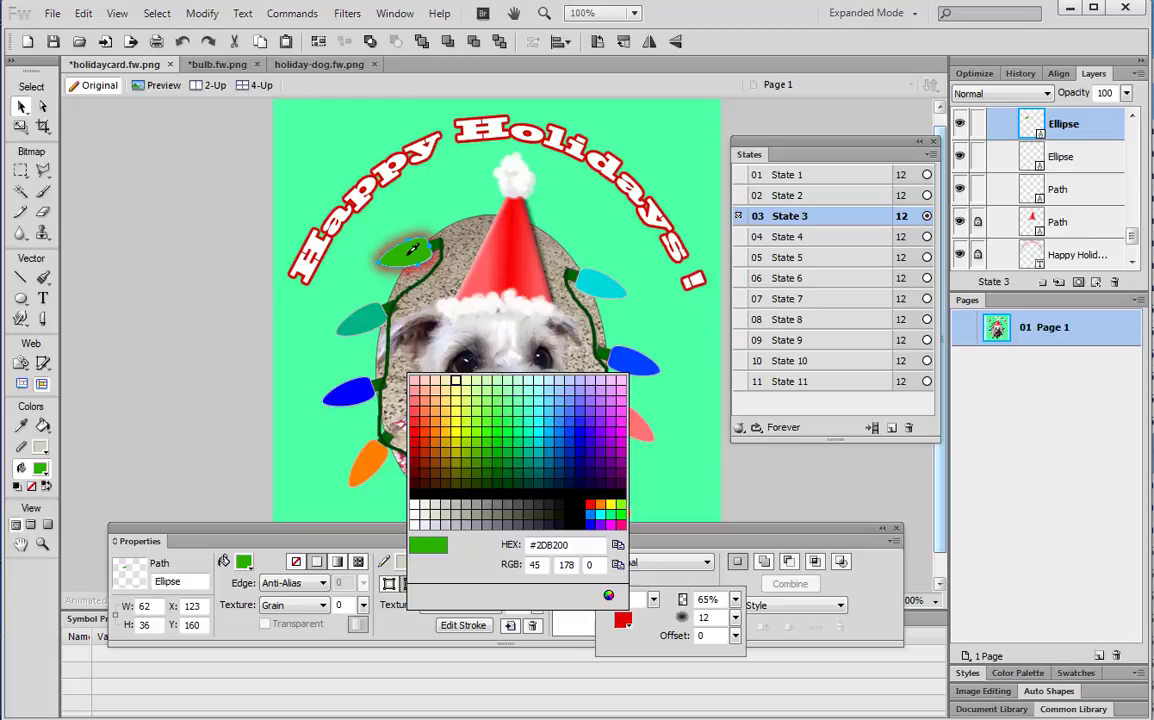
click(411, 249)
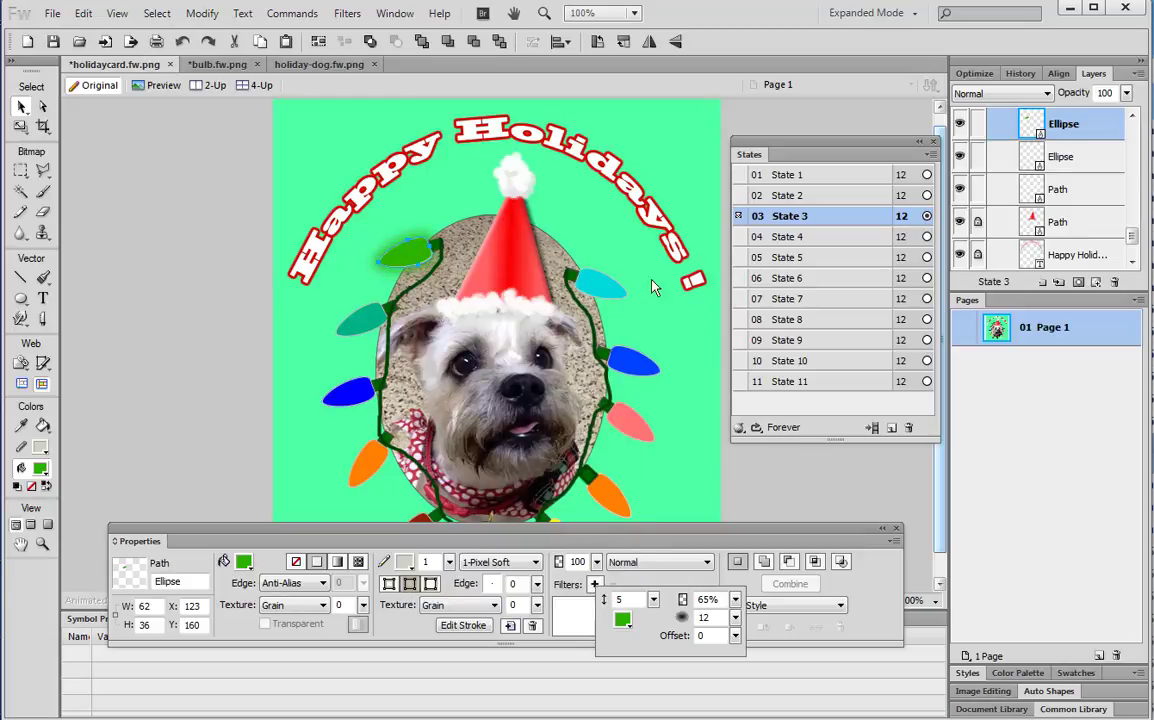
click(777, 224)
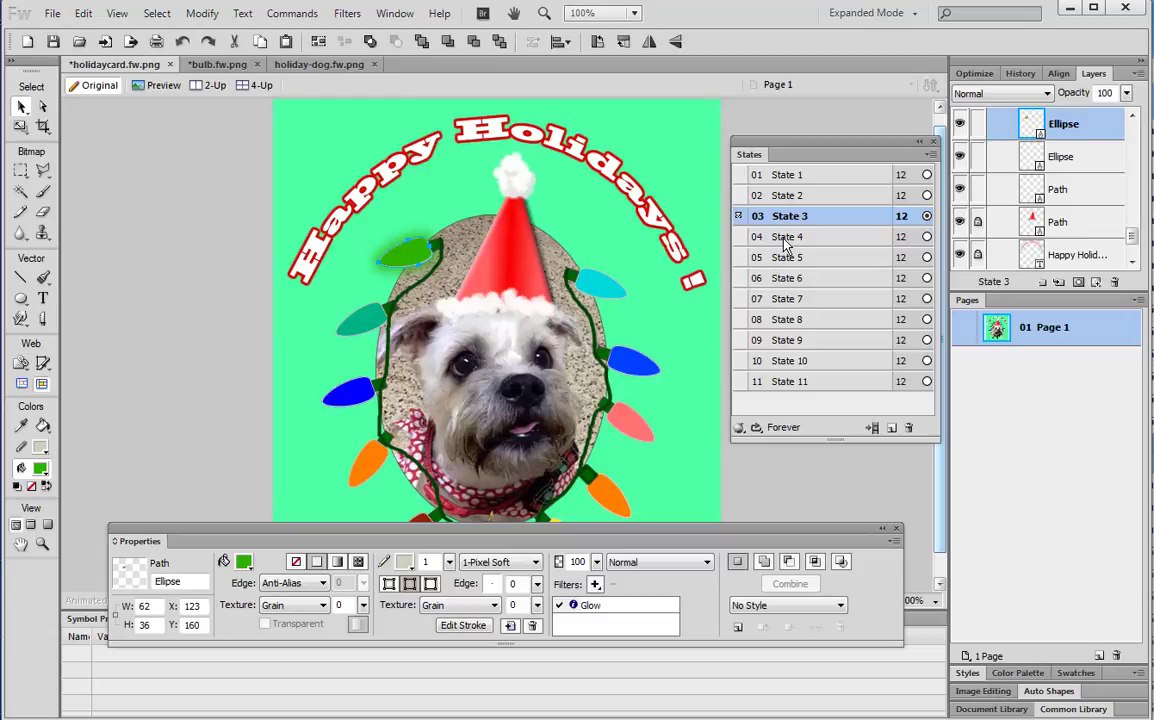
click(795, 238)
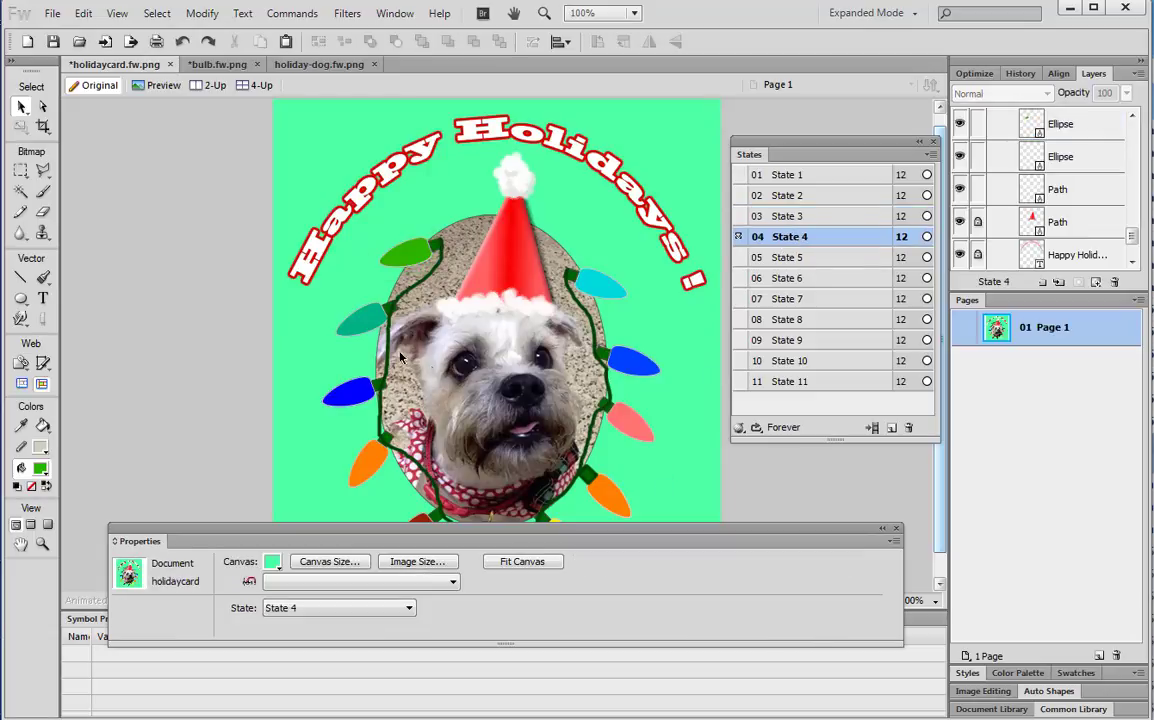
In State 4, give the left teal bulb a Glow sampled in its teal
click(770, 220)
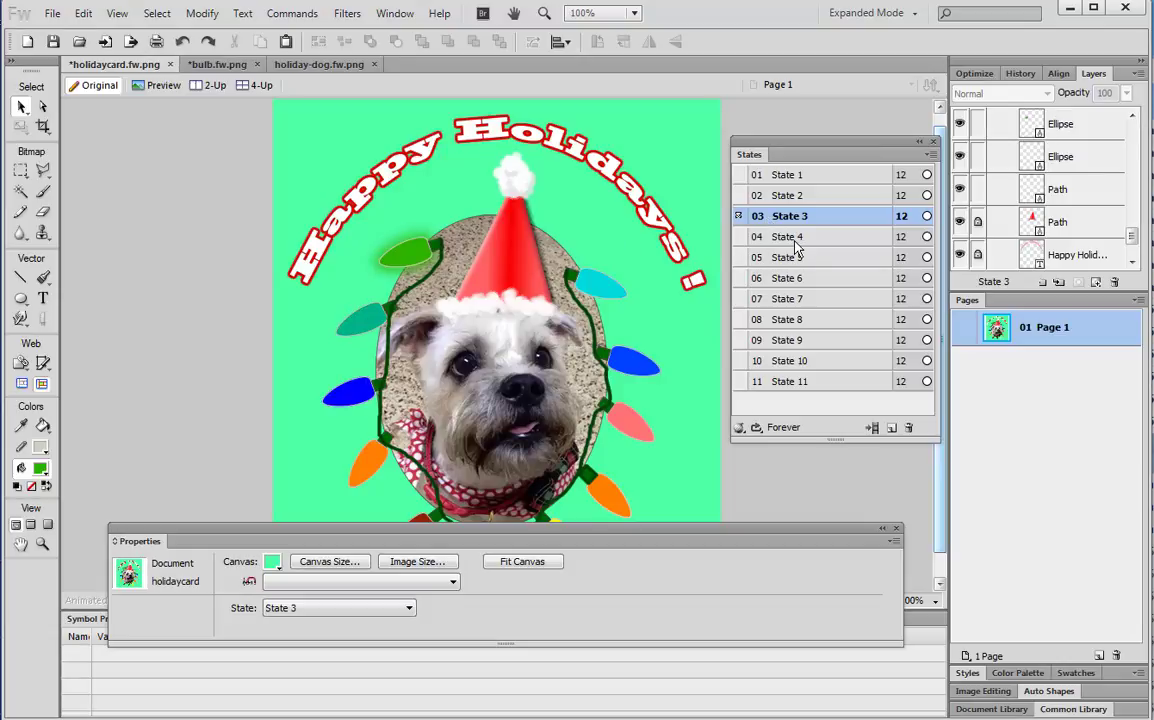
click(795, 240)
click(365, 320)
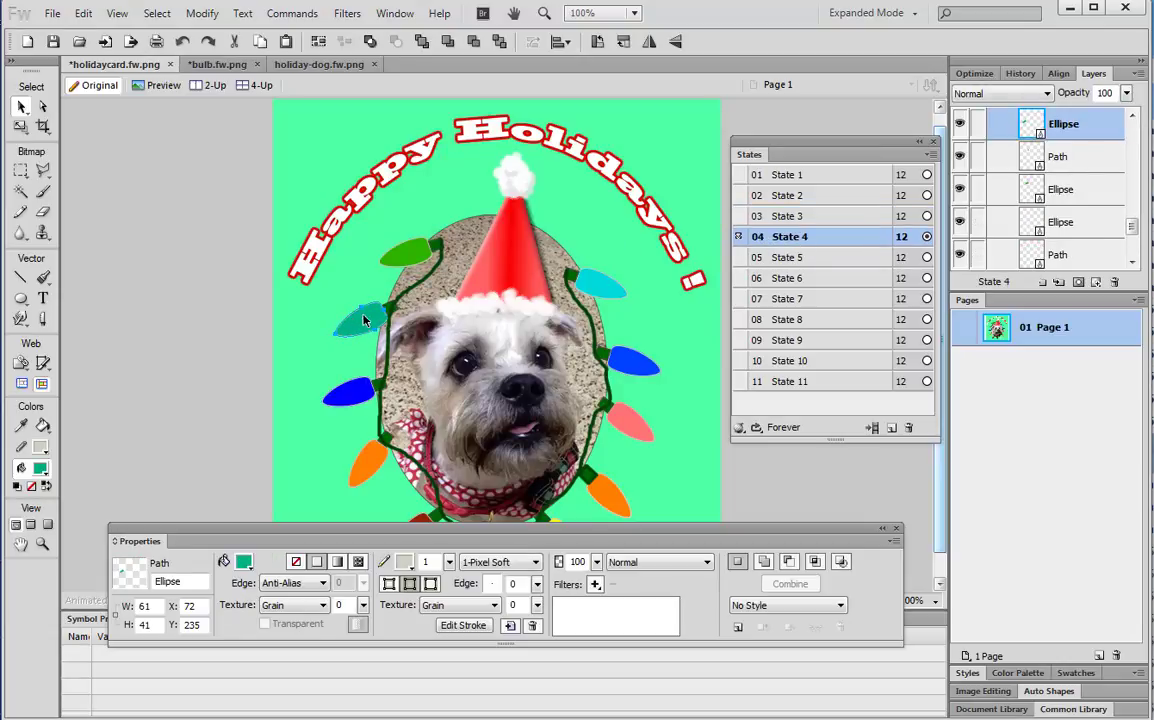
click(595, 584)
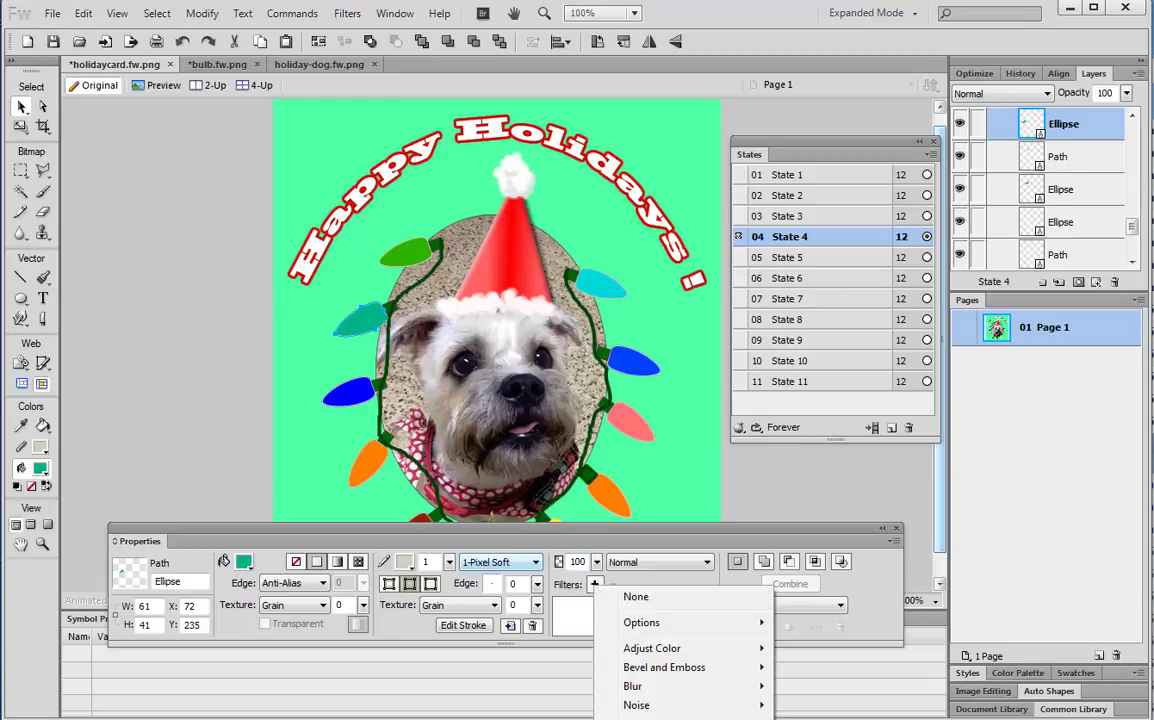
click(812, 718)
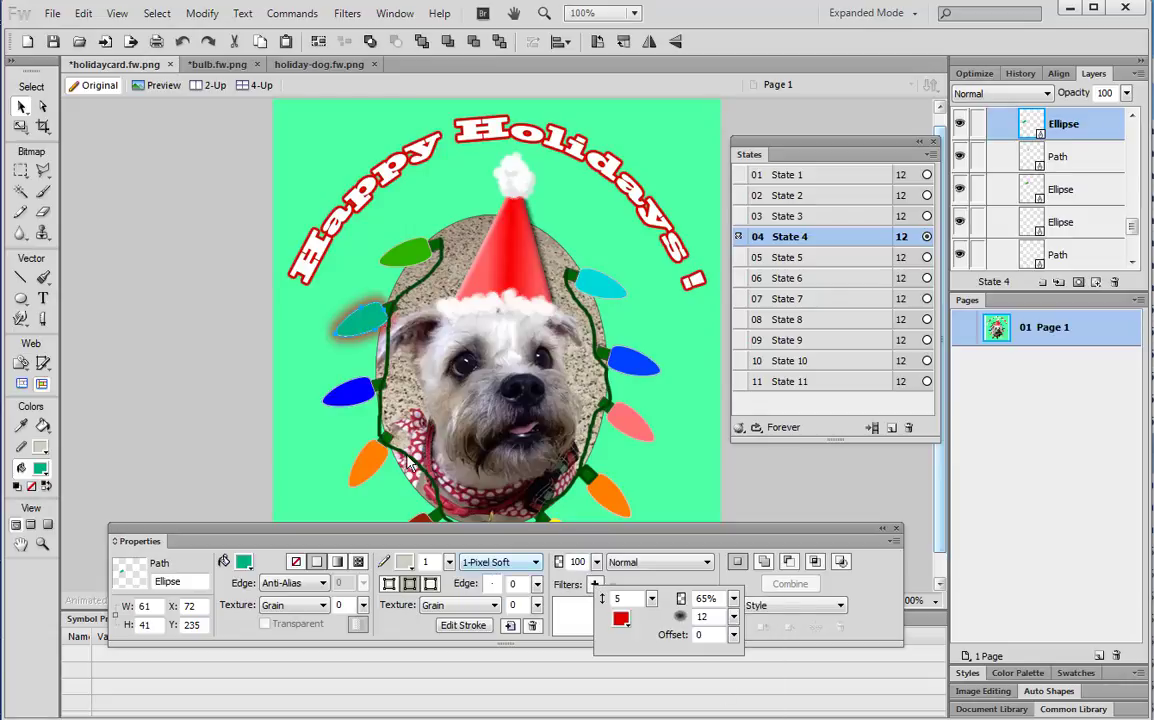
click(621, 620)
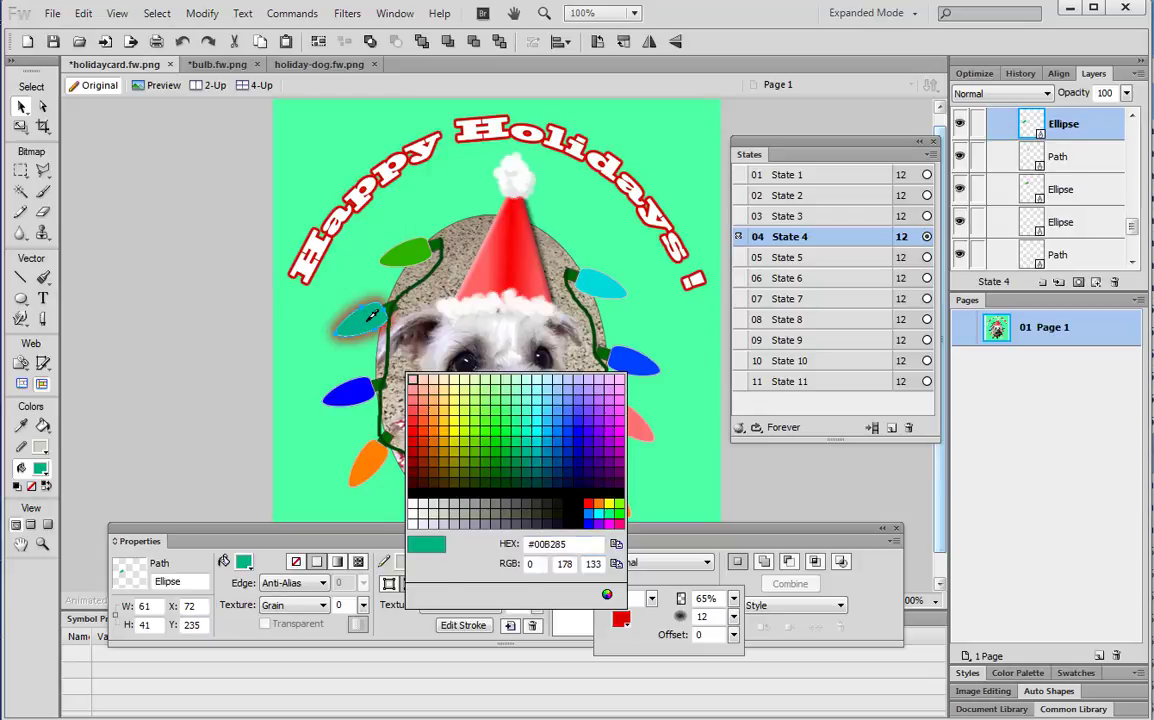
click(367, 330)
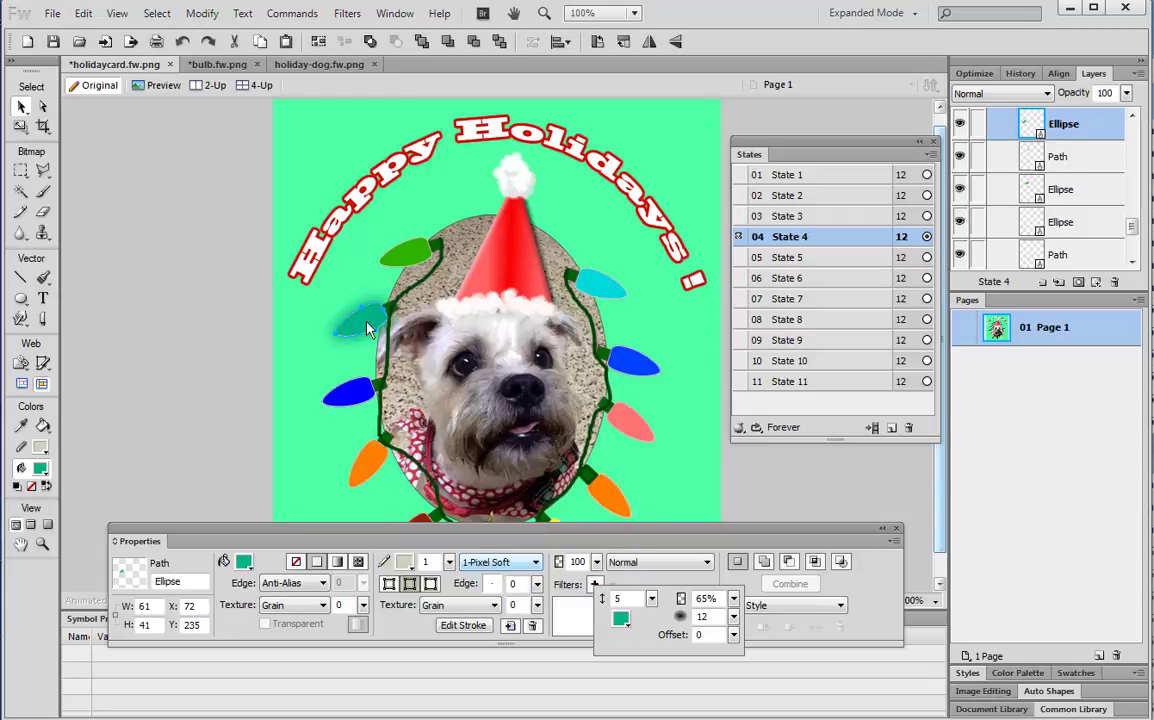
click(797, 256)
In State 5, give the left blue bulb a matching blue Glow
click(797, 258)
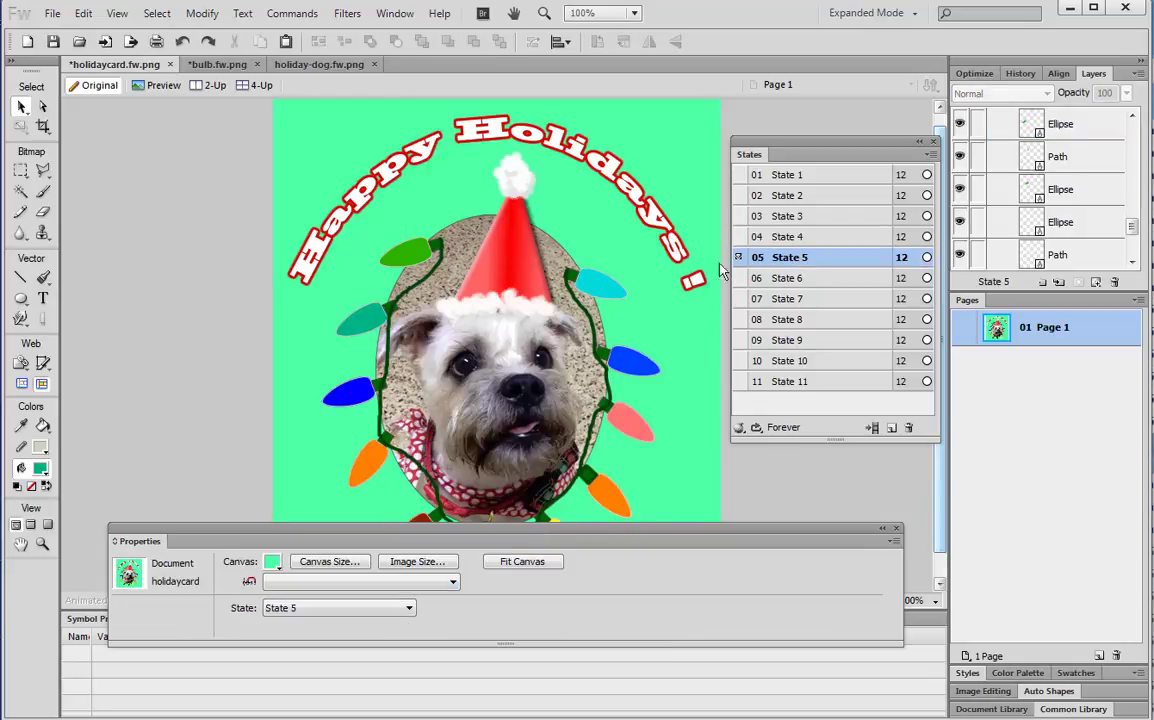
click(348, 392)
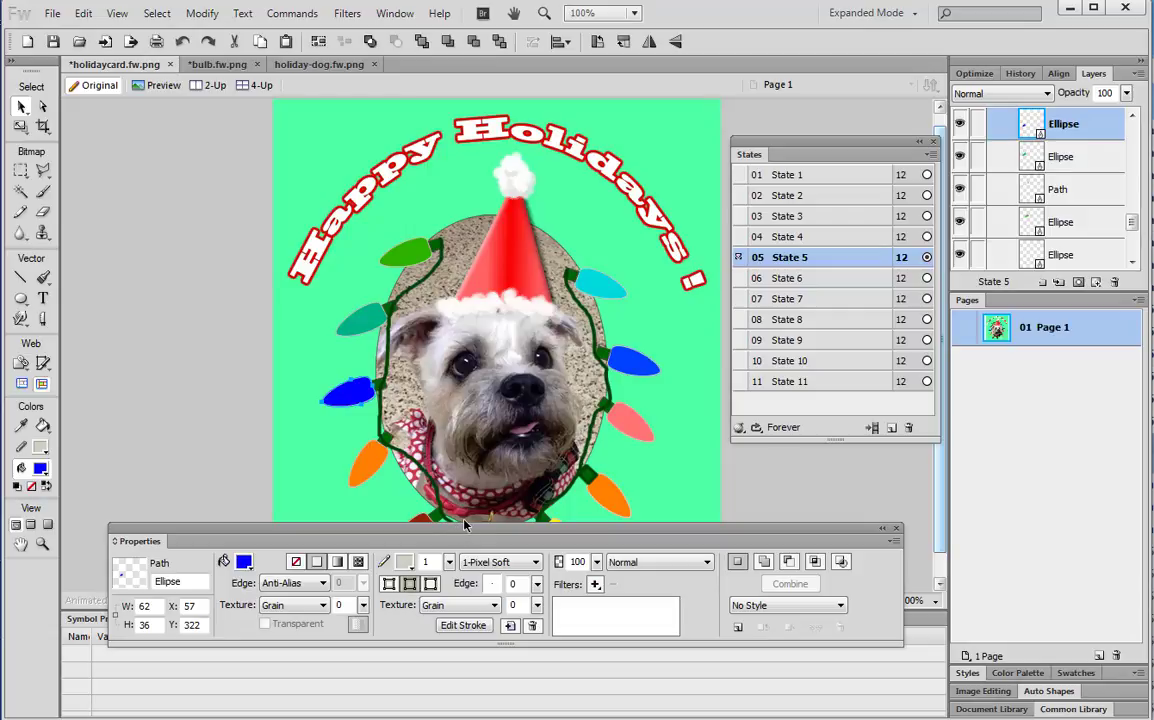
click(595, 584)
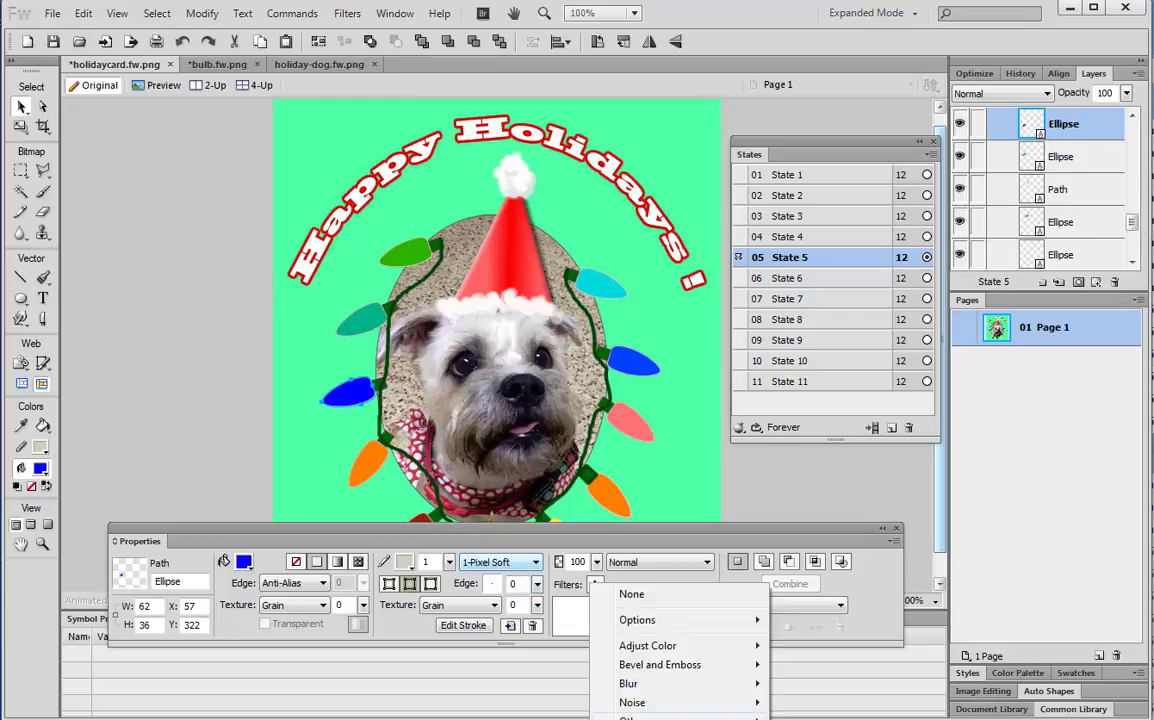
click(820, 719)
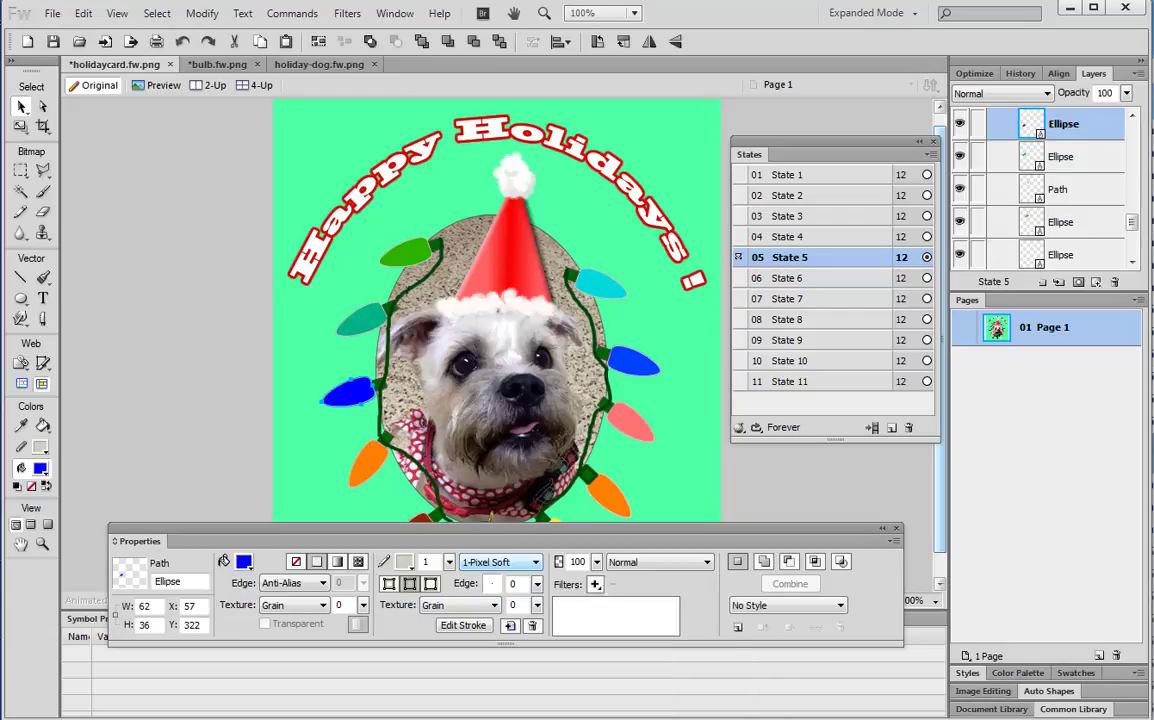
click(619, 615)
click(357, 382)
click(780, 277)
In State 6, give the left orange bulb an orange Glow, then move the Properties panel down
click(780, 280)
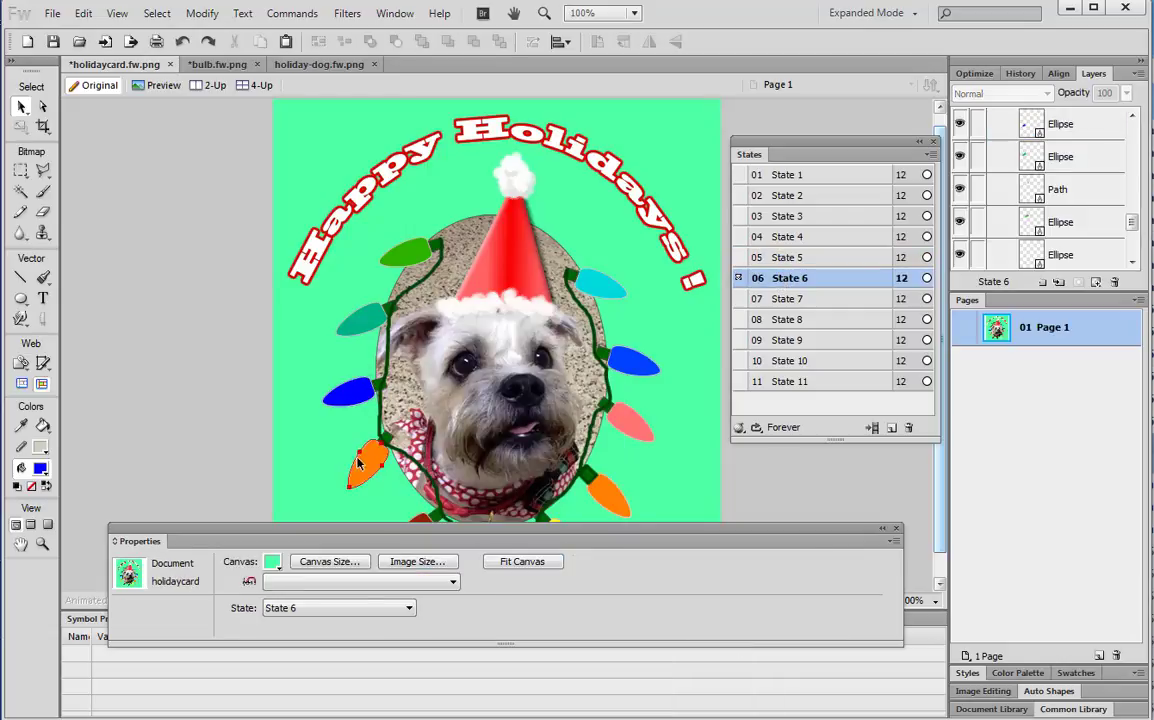
click(361, 461)
click(595, 585)
click(820, 719)
click(627, 617)
click(366, 456)
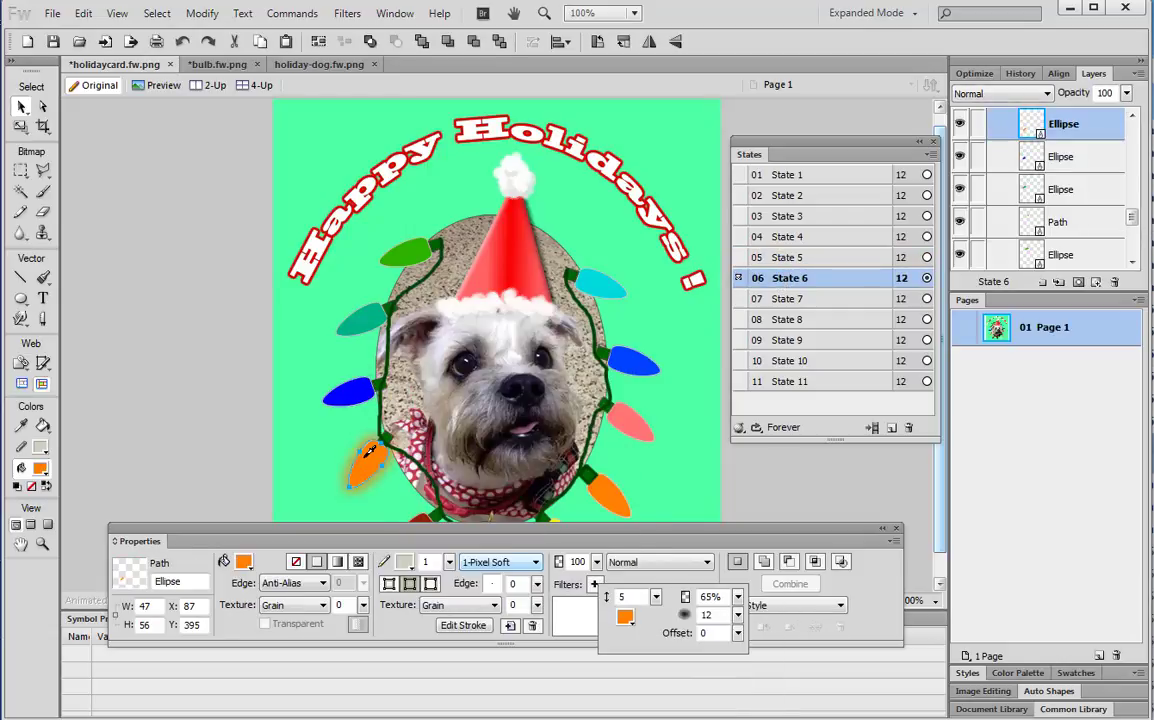
click(351, 542)
drag(351, 542, 343, 577)
In State 7, give the bottom dark red bulb a matching dark red Glow
click(797, 299)
click(410, 535)
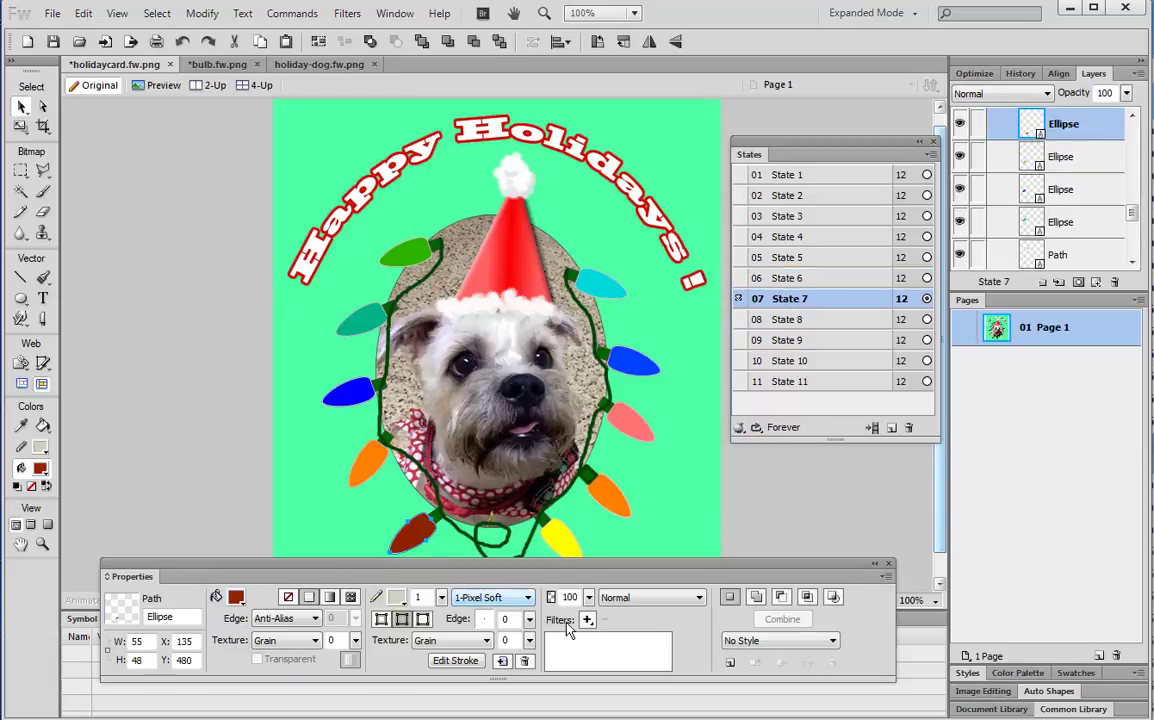
click(587, 619)
click(812, 719)
click(615, 654)
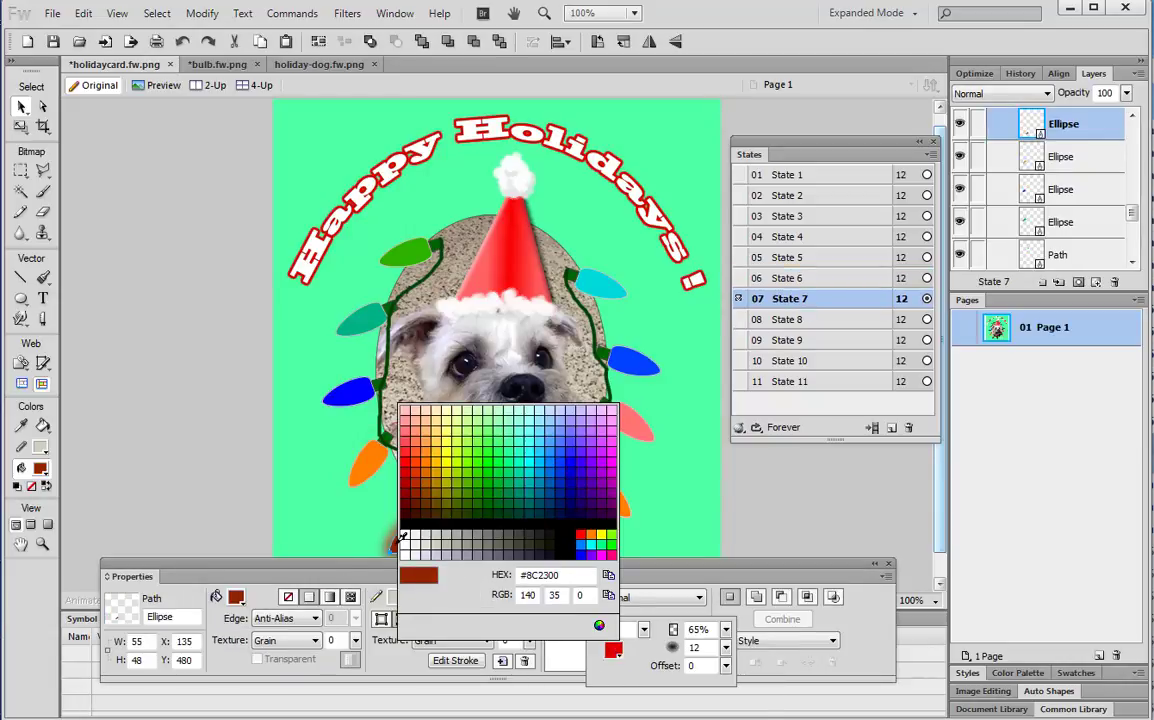
click(404, 537)
click(553, 539)
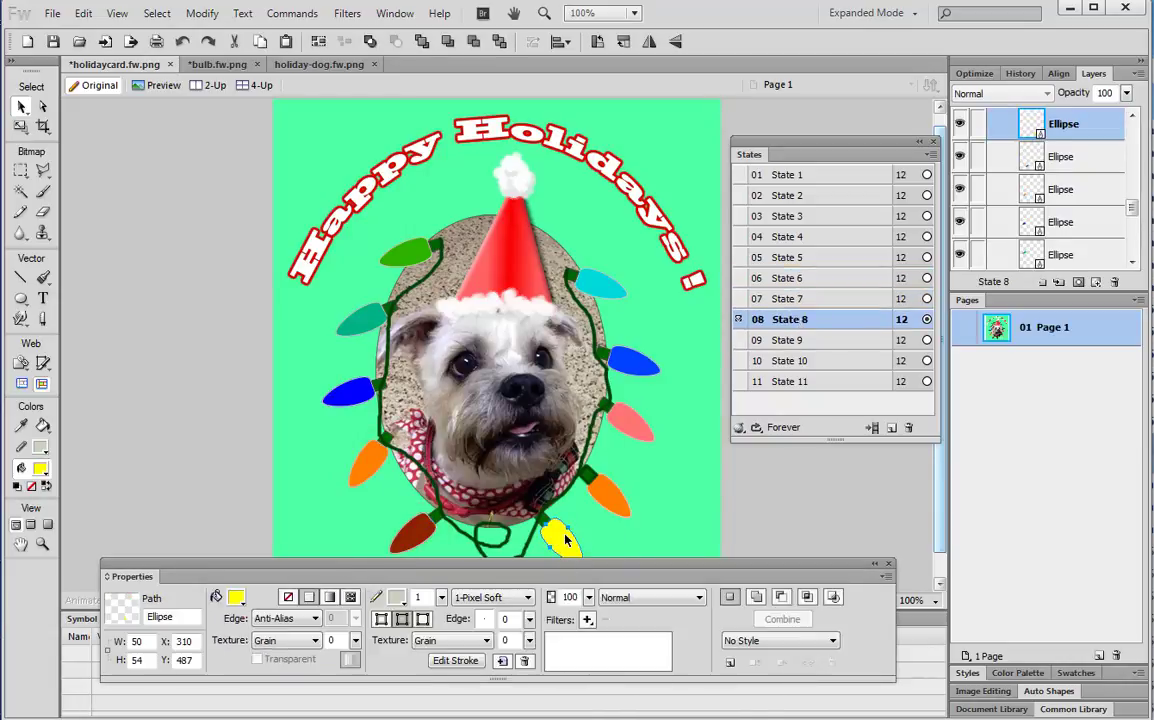
Give the yellow bulb a yellow Glow
click(587, 619)
click(812, 719)
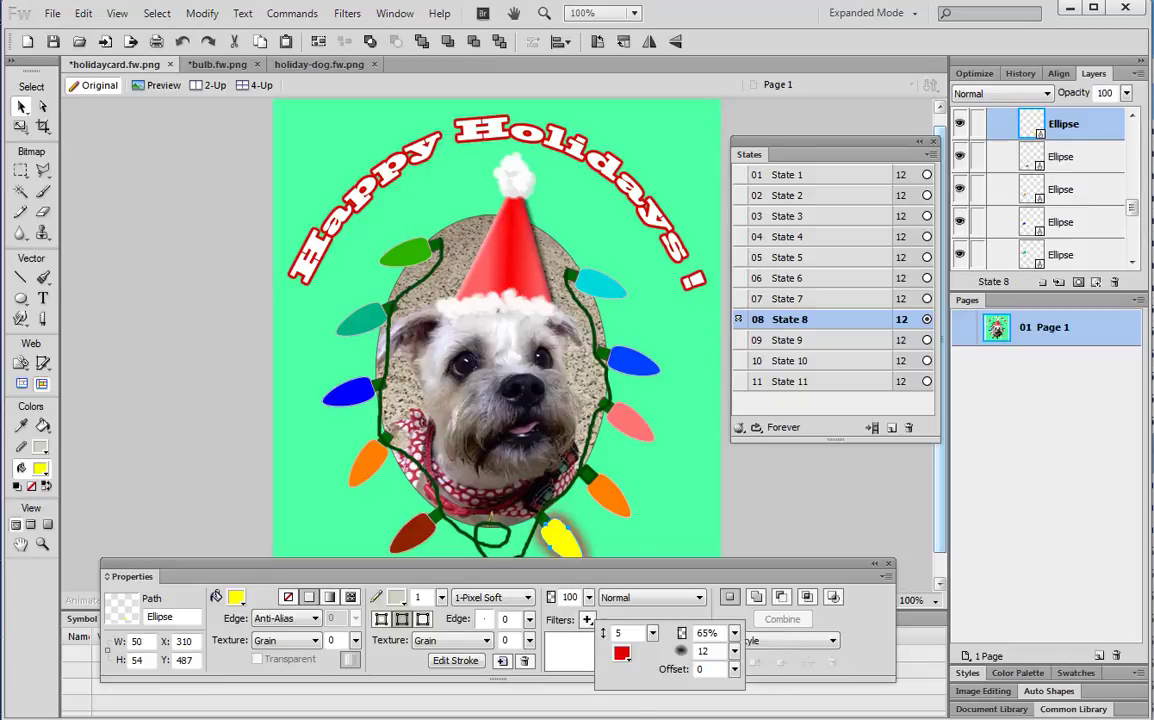
click(621, 655)
click(617, 537)
click(607, 502)
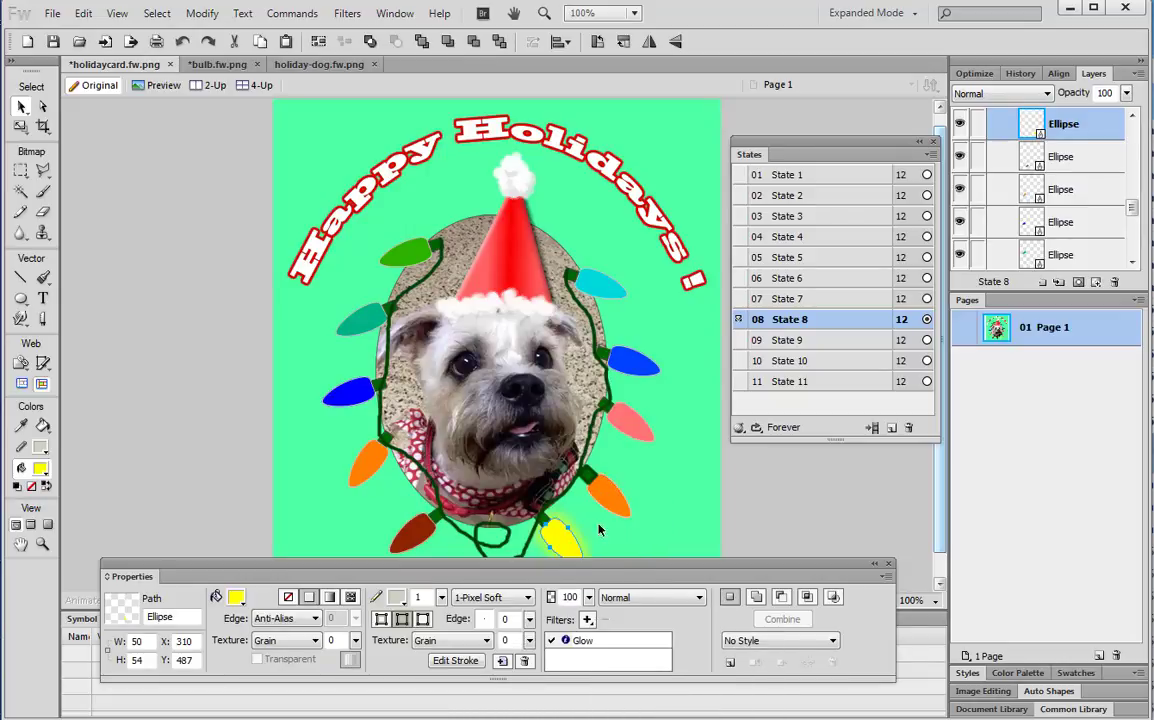
In State 9, give the right orange bulb an orange Glow
click(787, 340)
click(609, 498)
click(587, 619)
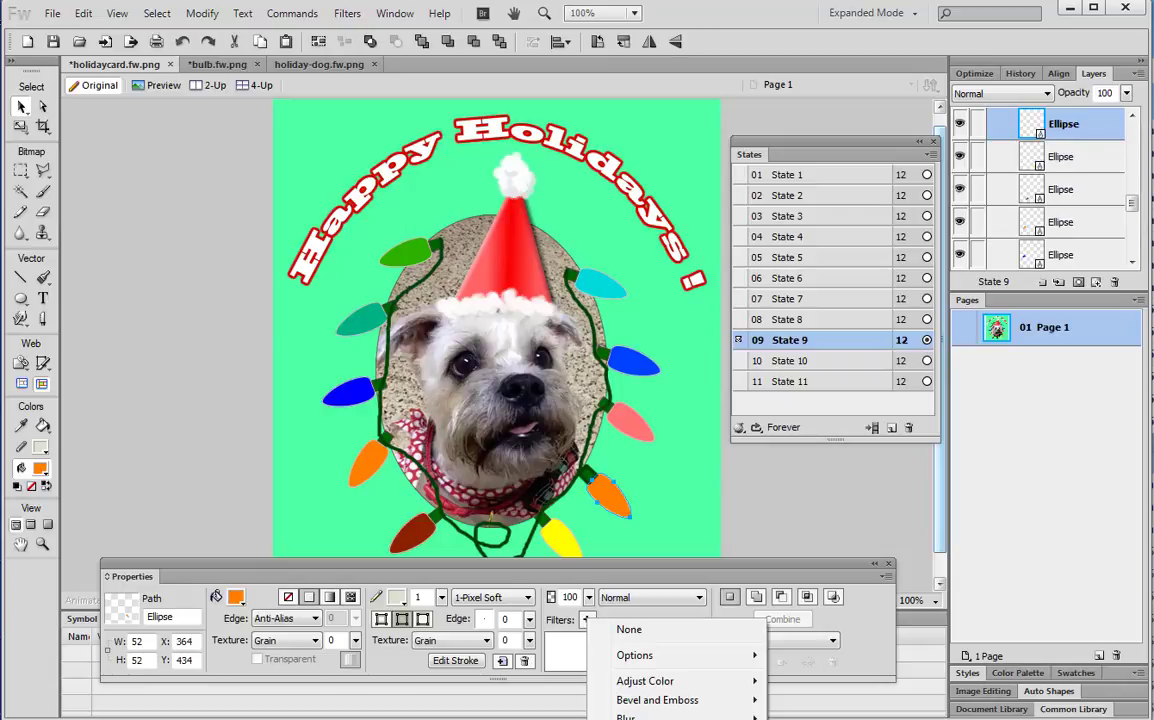
click(812, 719)
click(617, 653)
click(627, 506)
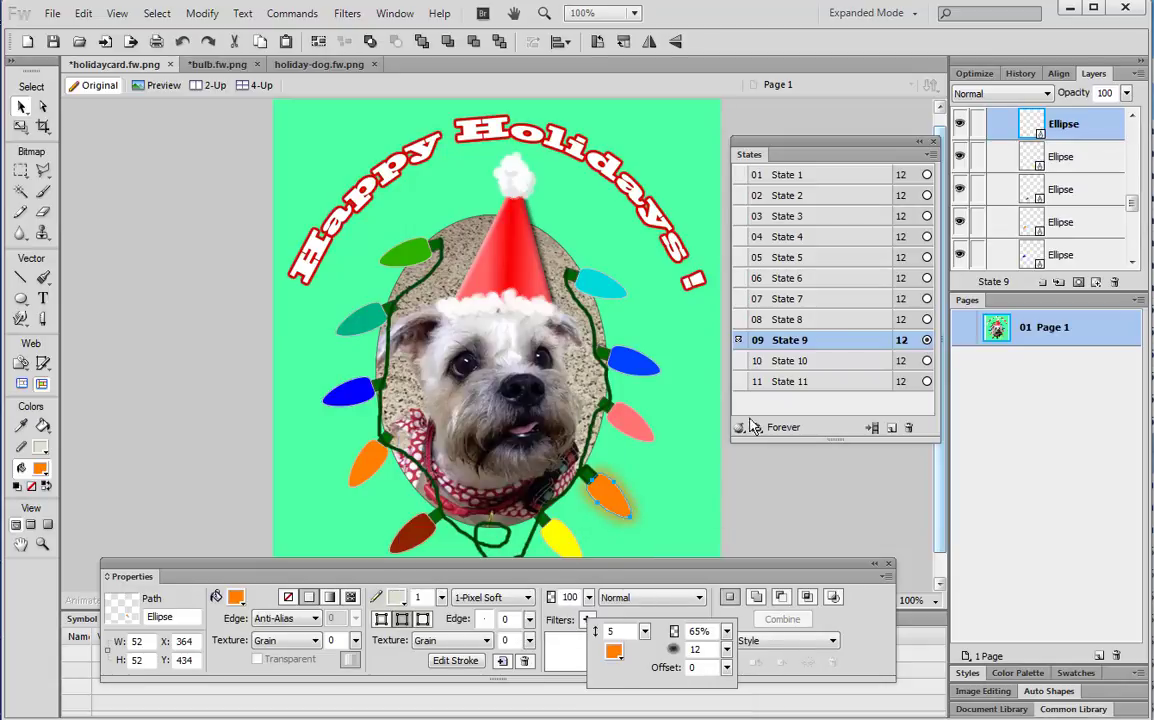
click(751, 419)
In State 10, give the right pink bulb a Glow sampled in its pink
click(797, 358)
click(631, 425)
click(587, 619)
click(812, 719)
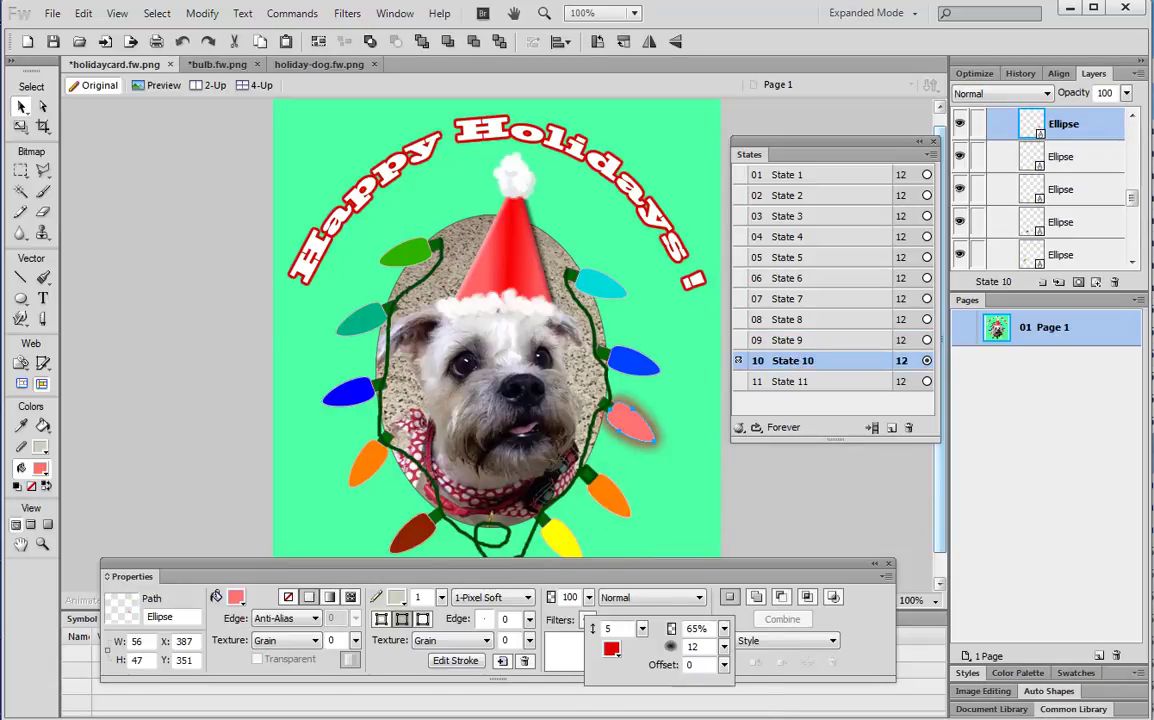
click(614, 651)
click(638, 428)
click(640, 367)
In State 11, give the right blue bulb a blue Glow, then dock the Properties panel
click(804, 385)
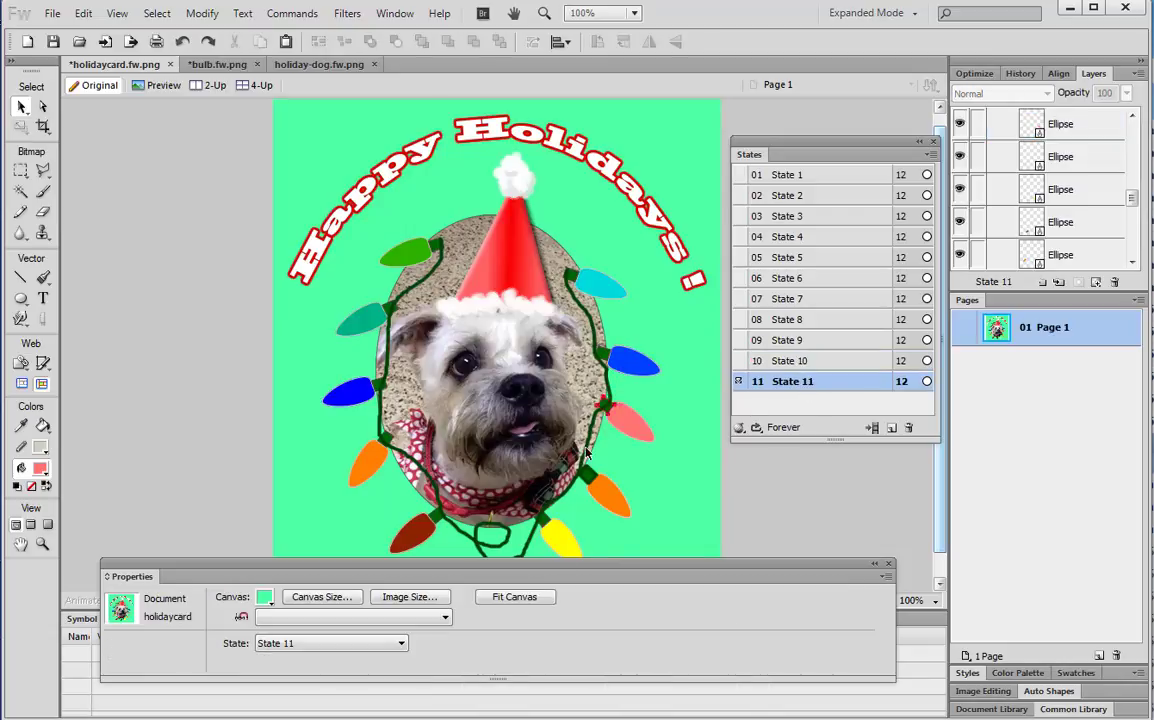
click(641, 367)
click(587, 619)
click(790, 719)
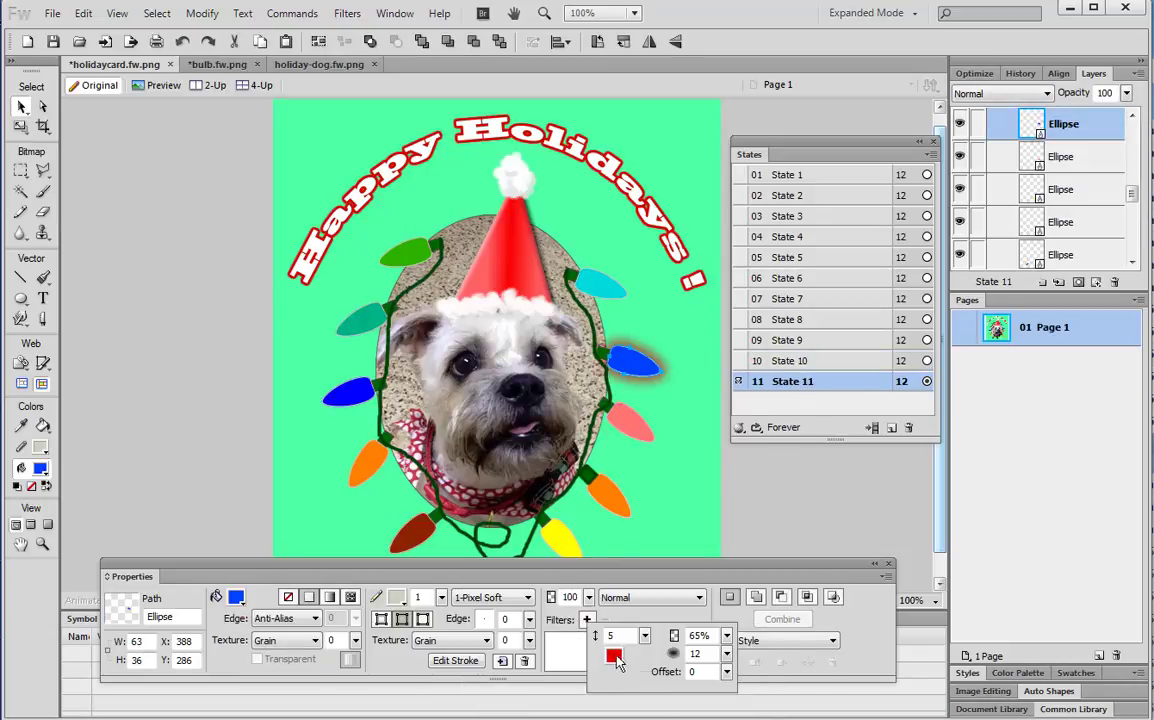
click(618, 660)
click(647, 366)
click(487, 567)
drag(487, 573, 500, 640)
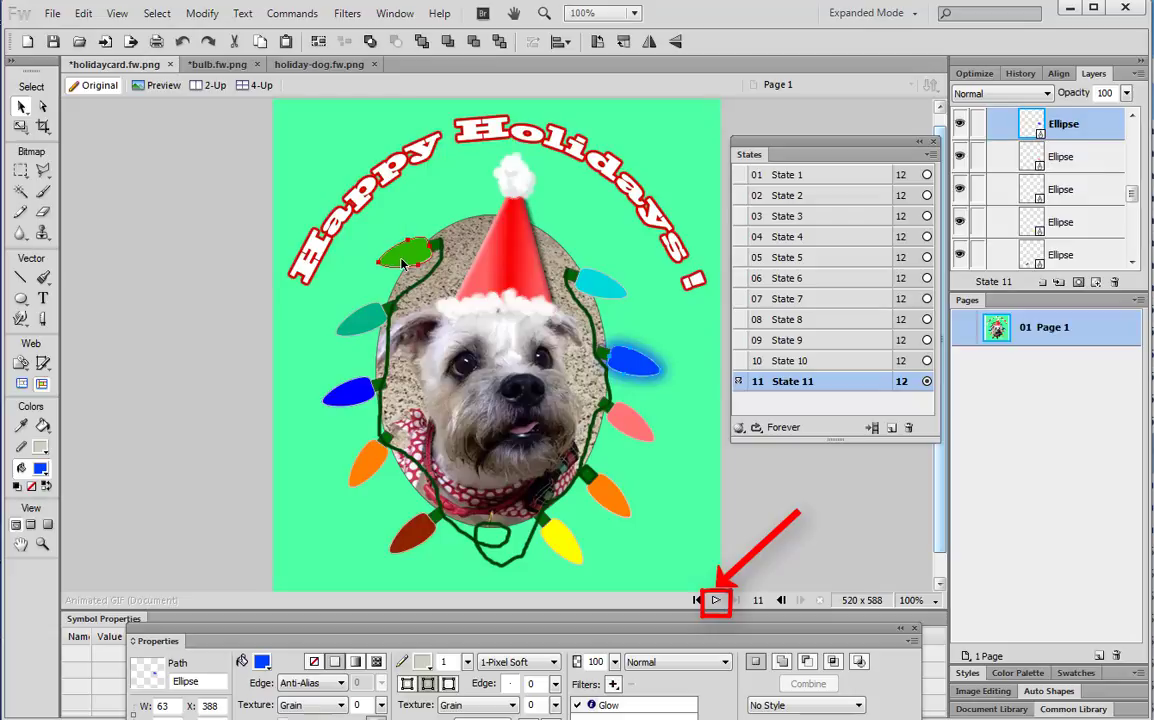
click(716, 602)
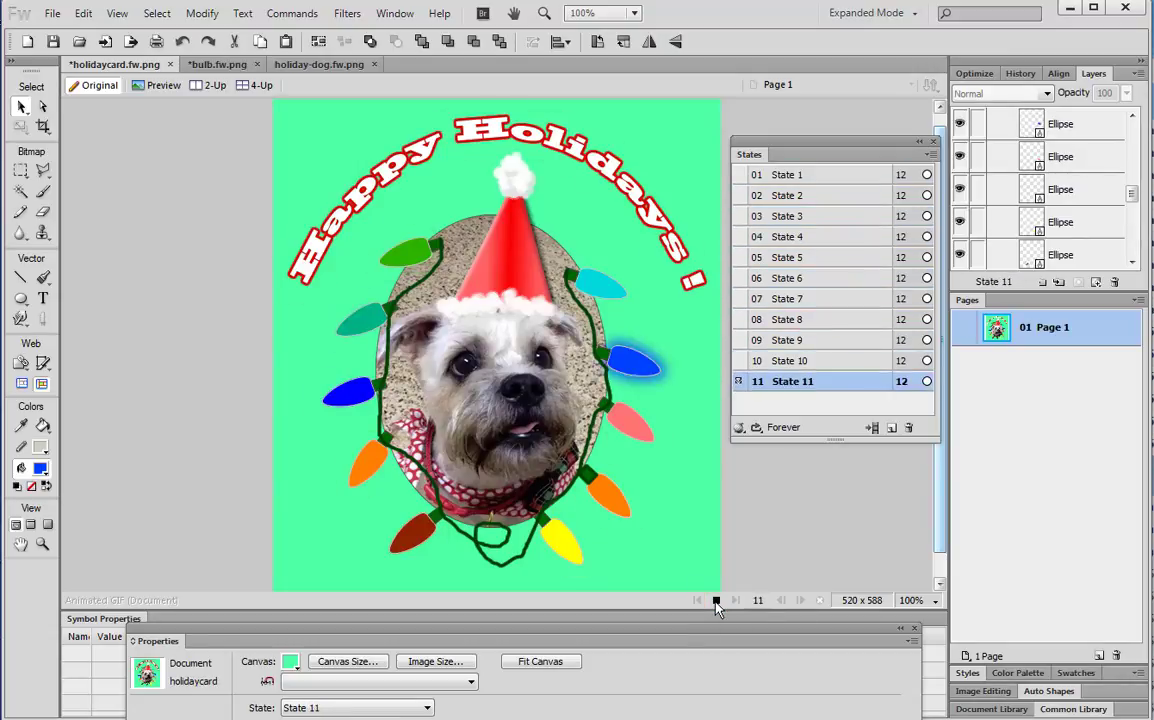
click(716, 600)
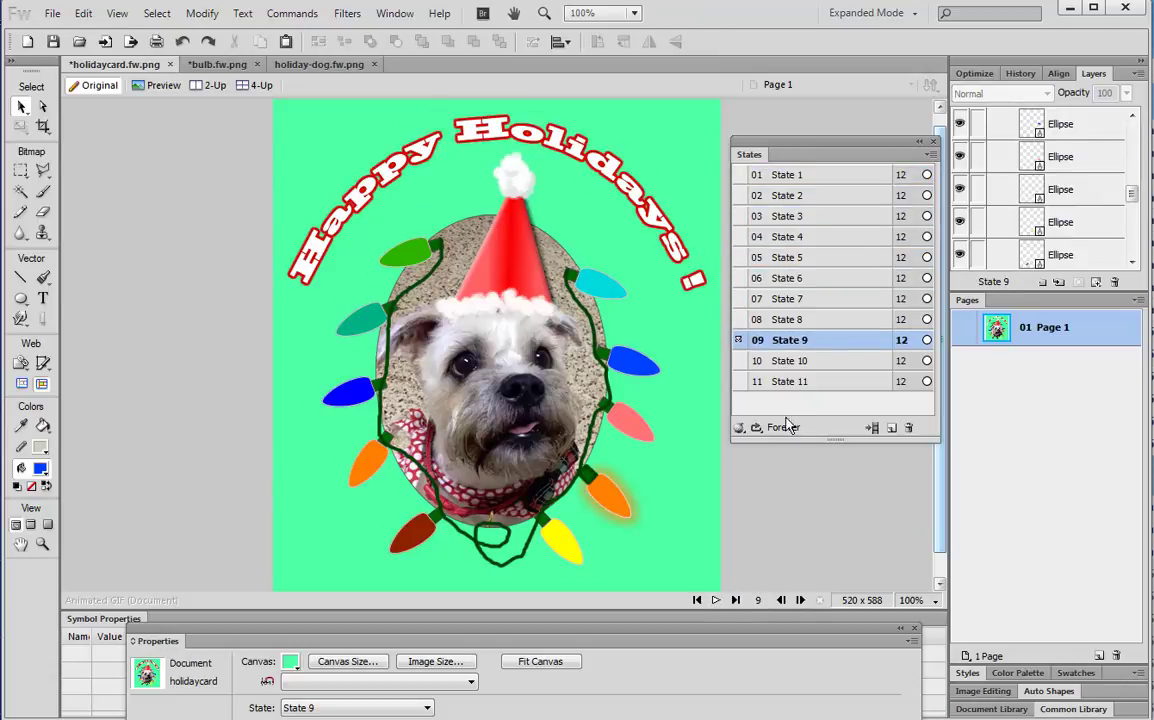
click(796, 383)
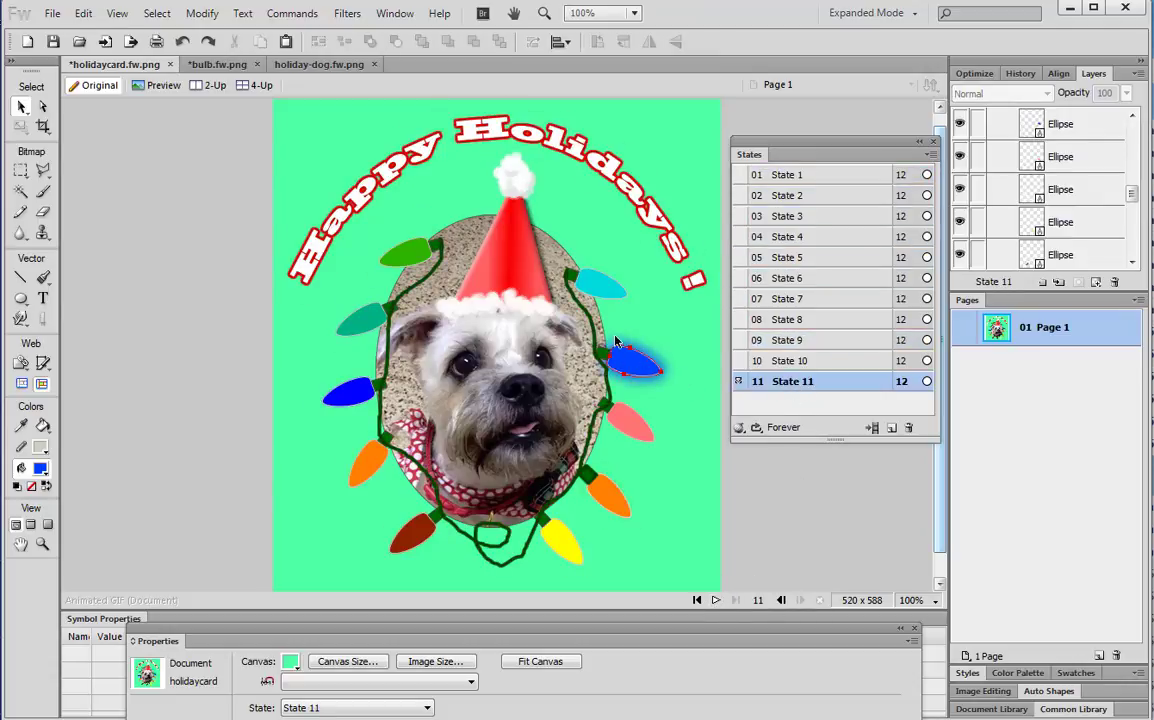
click(603, 292)
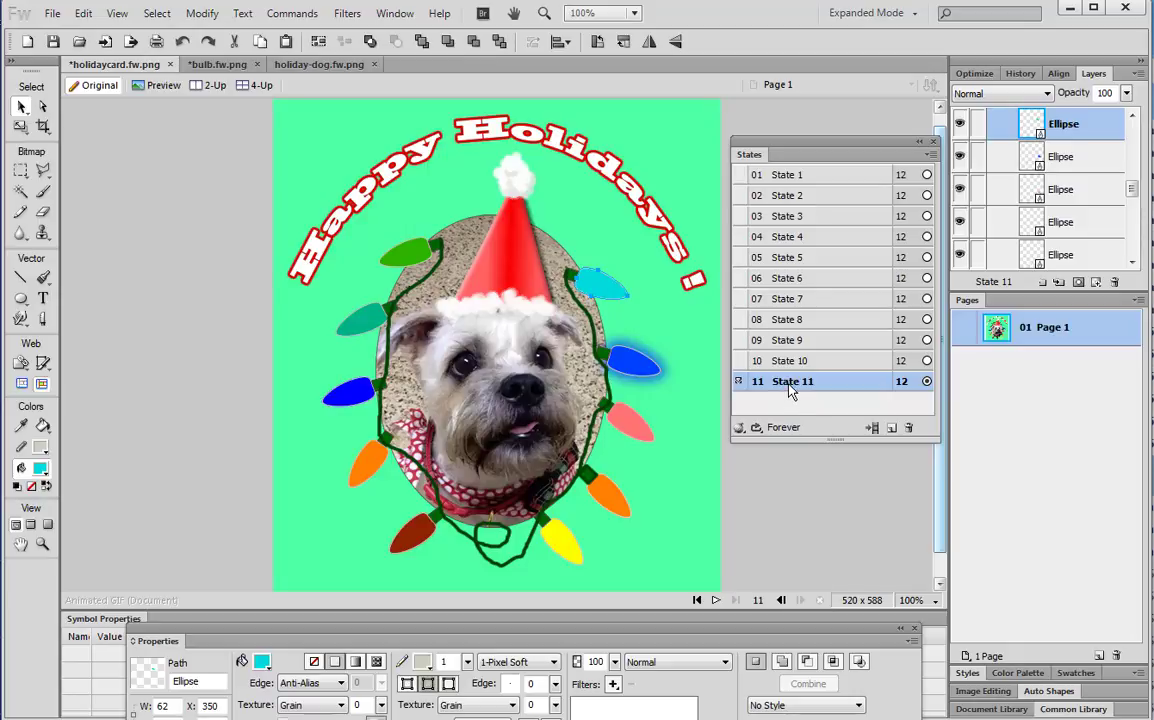
Duplicate the current state into State 12 and remove the blue bulb's Glow
click(931, 154)
click(874, 179)
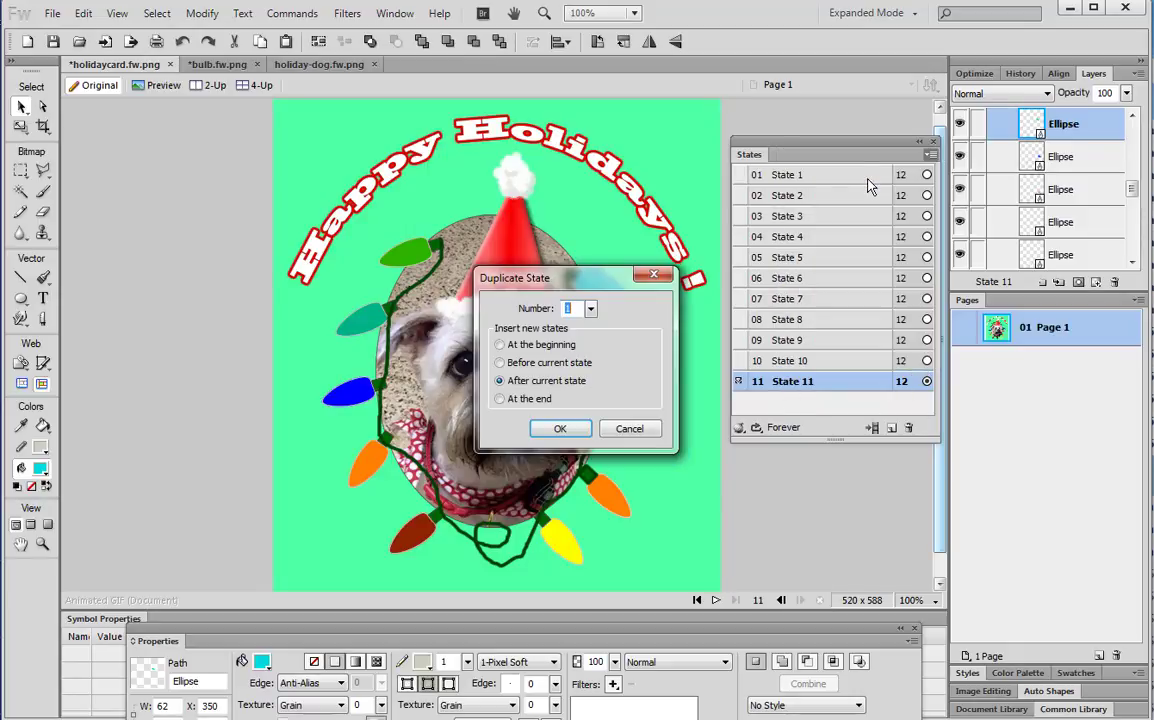
click(561, 429)
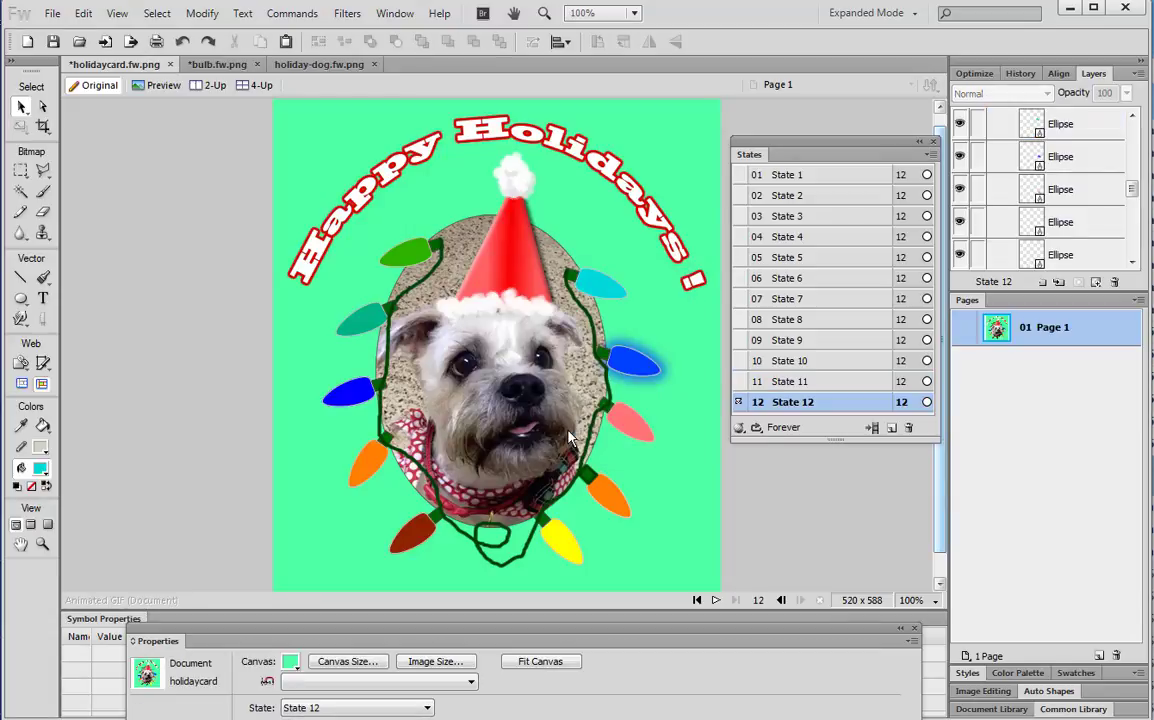
click(632, 364)
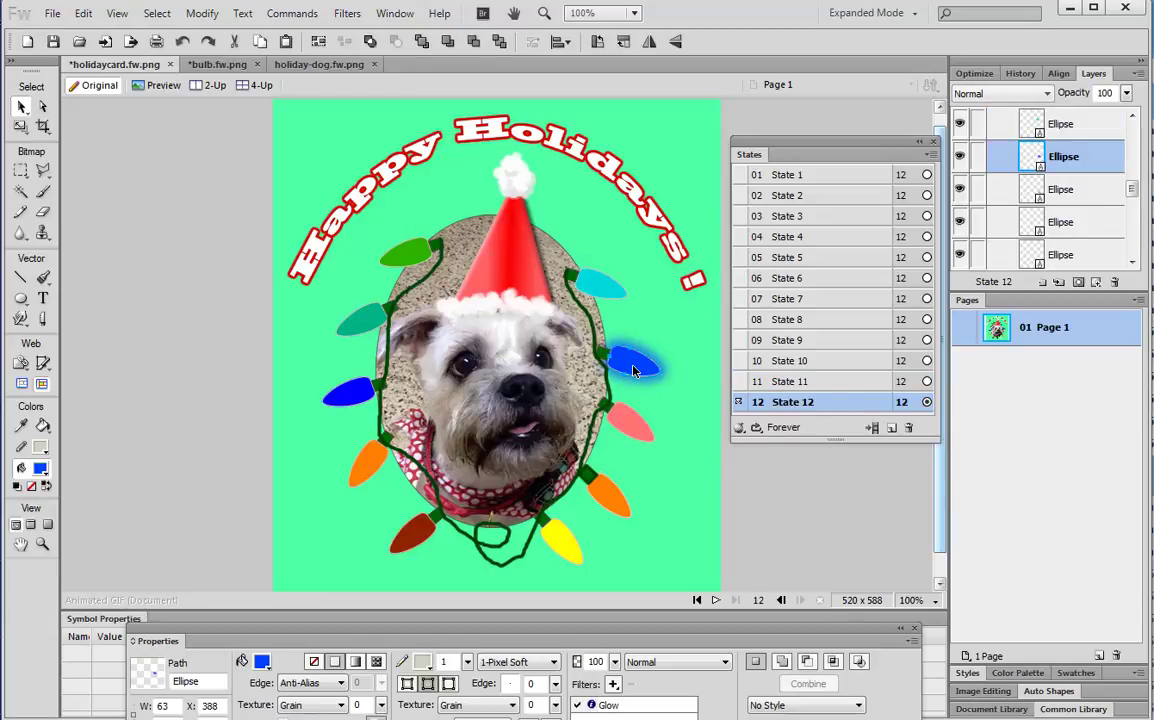
click(619, 706)
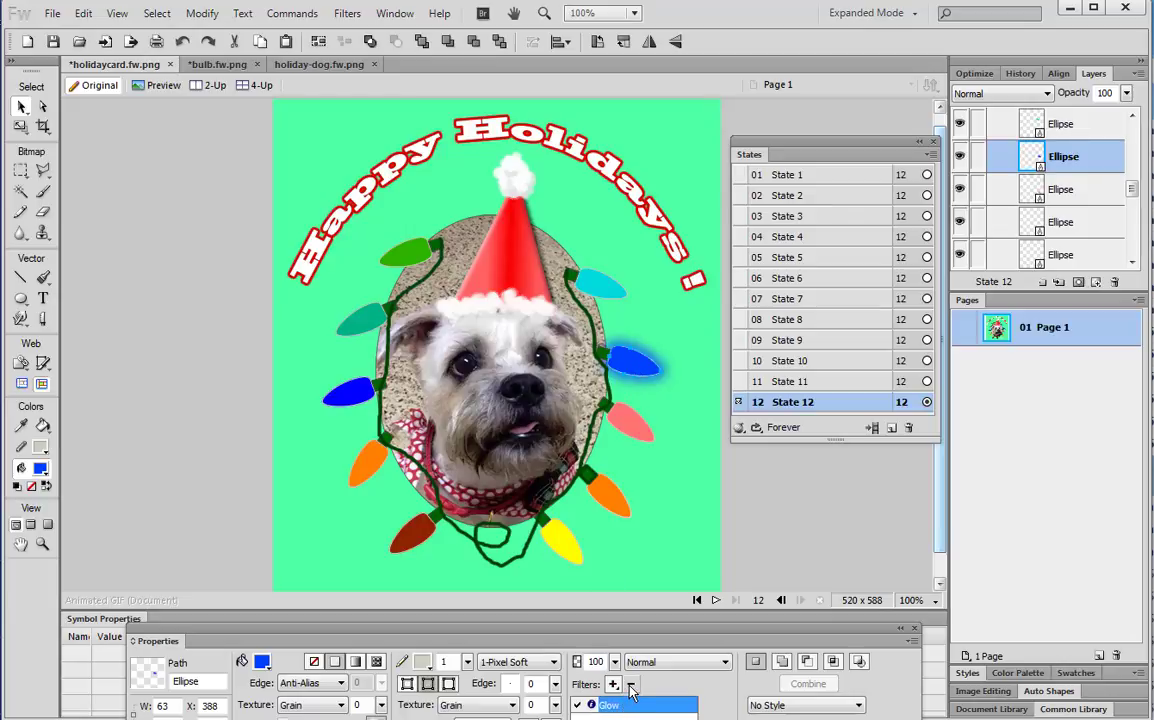
click(630, 684)
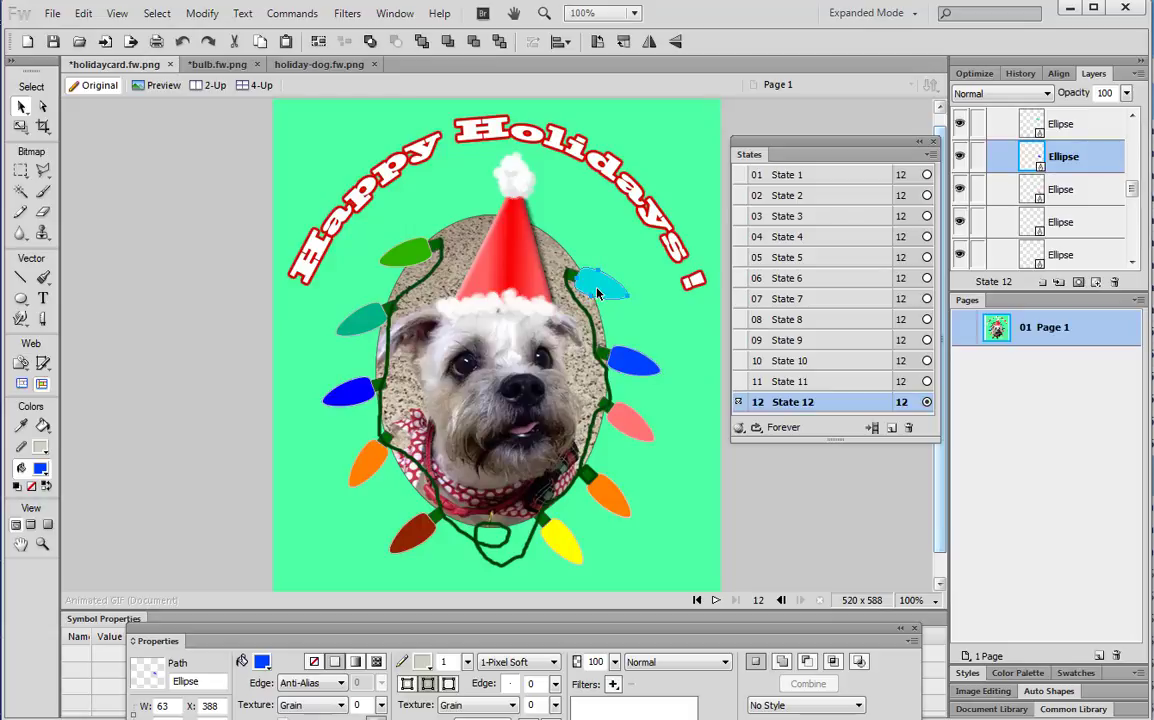
Add a Glow to the upper-right cyan bulb, sampled in its cyan colour
click(600, 286)
click(613, 684)
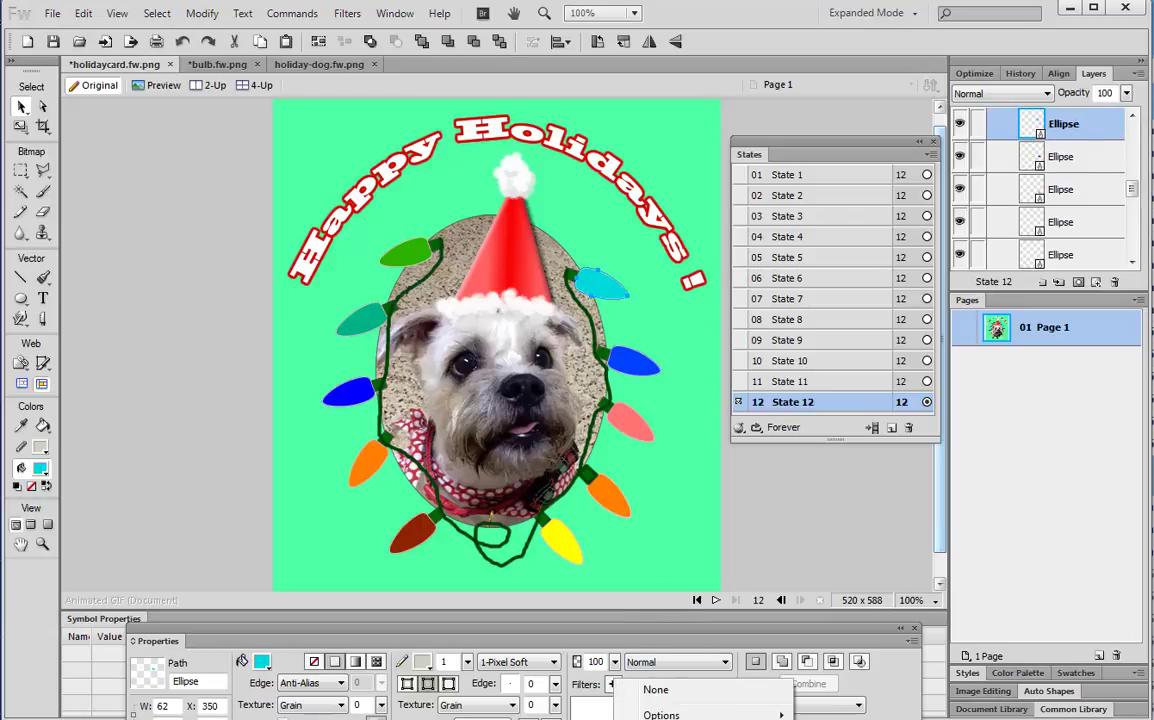
click(830, 718)
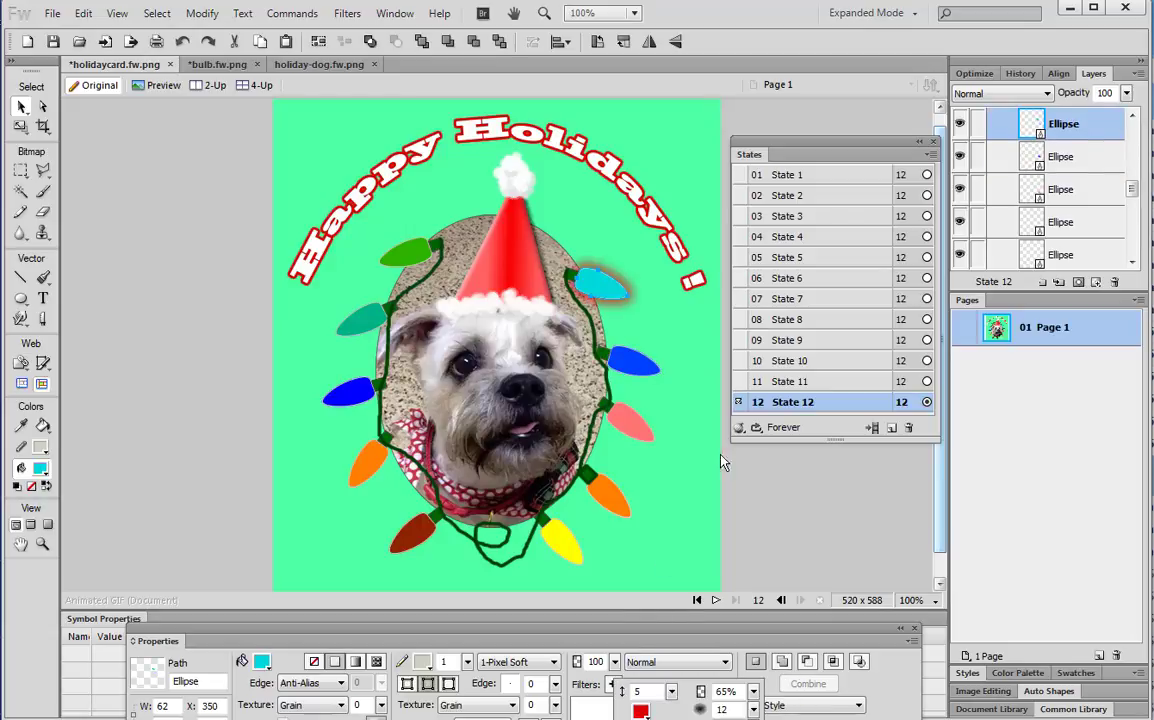
click(641, 714)
click(600, 276)
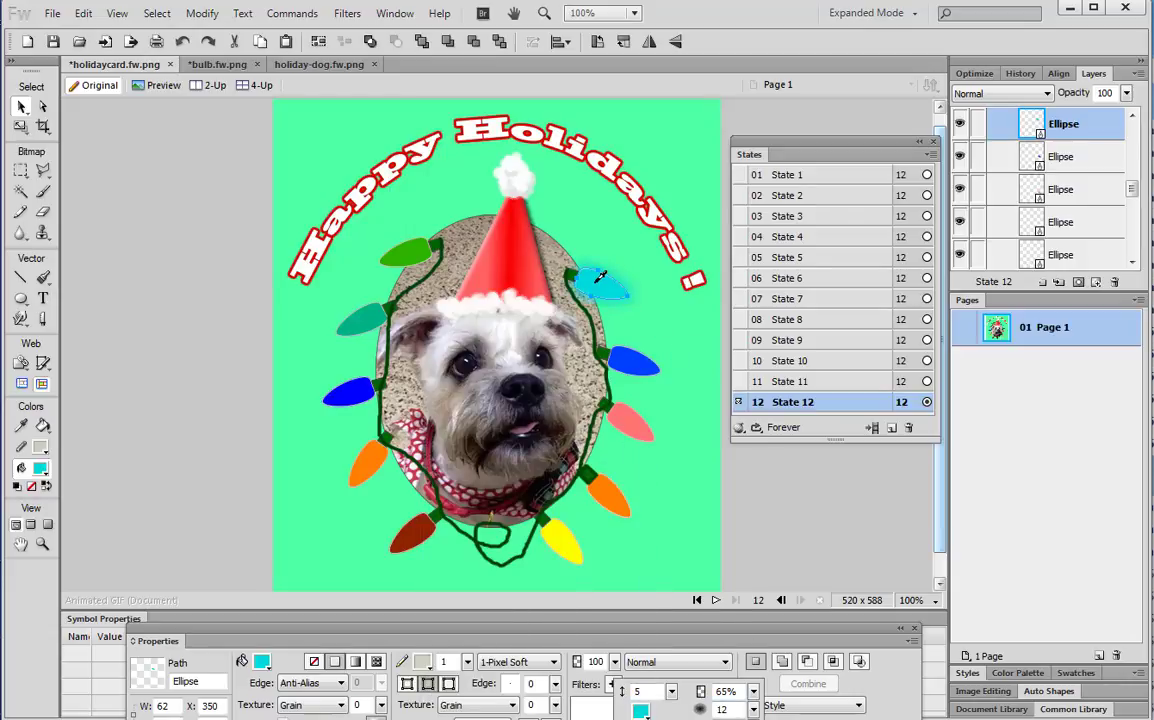
click(716, 604)
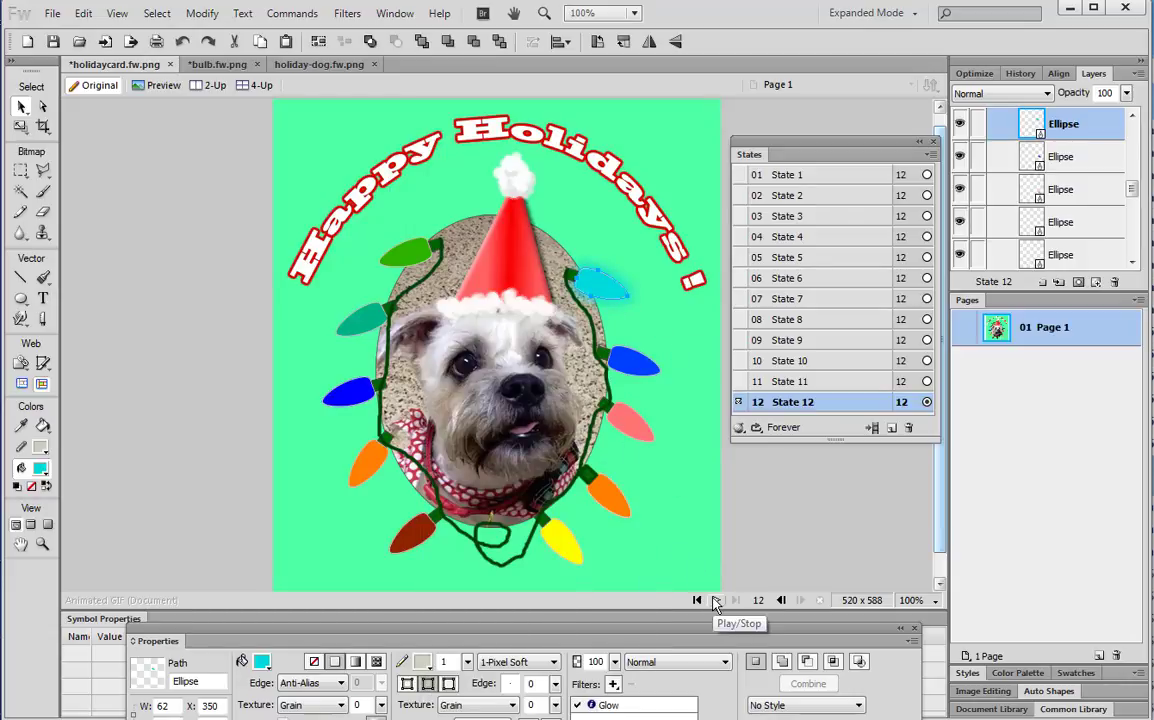
click(716, 602)
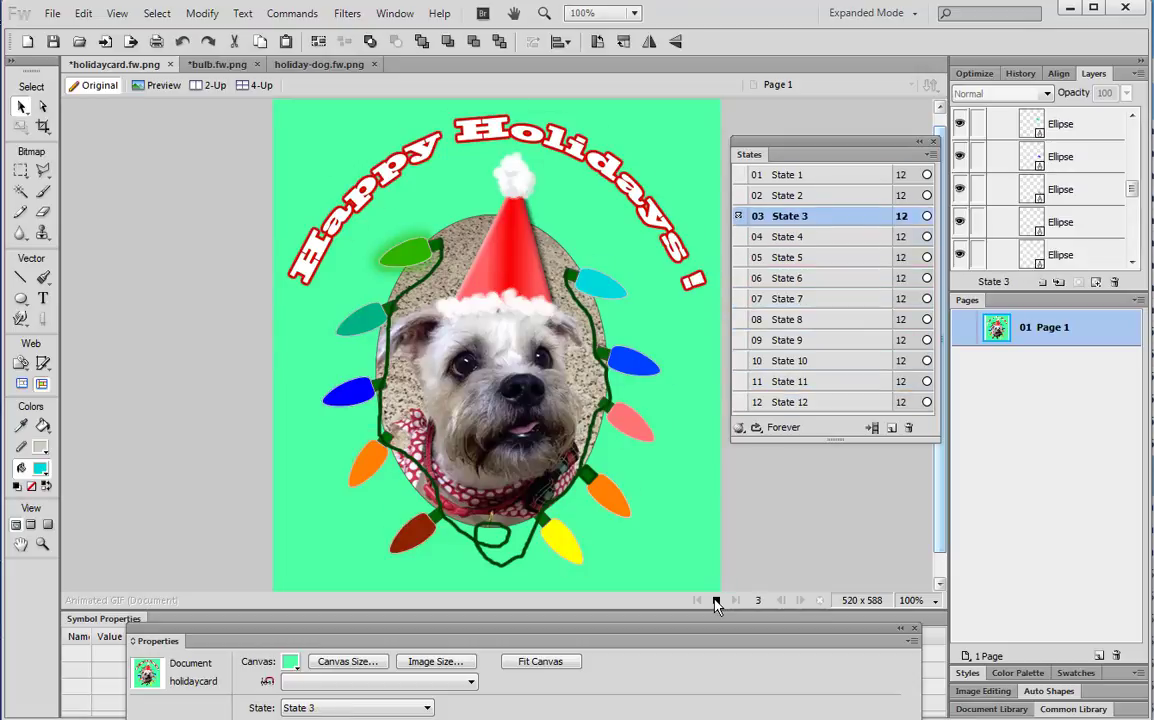
click(715, 600)
click(828, 176)
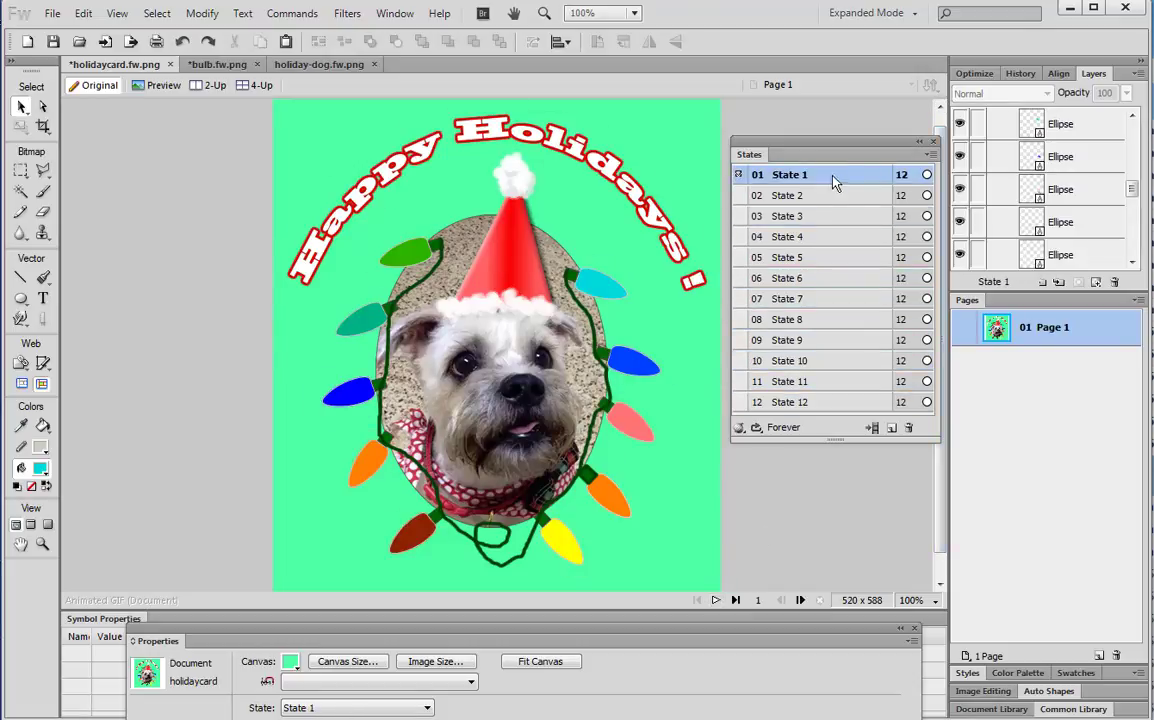
Select all twelve states and set their state delay to 24 via States panel Properties
double_click(901, 176)
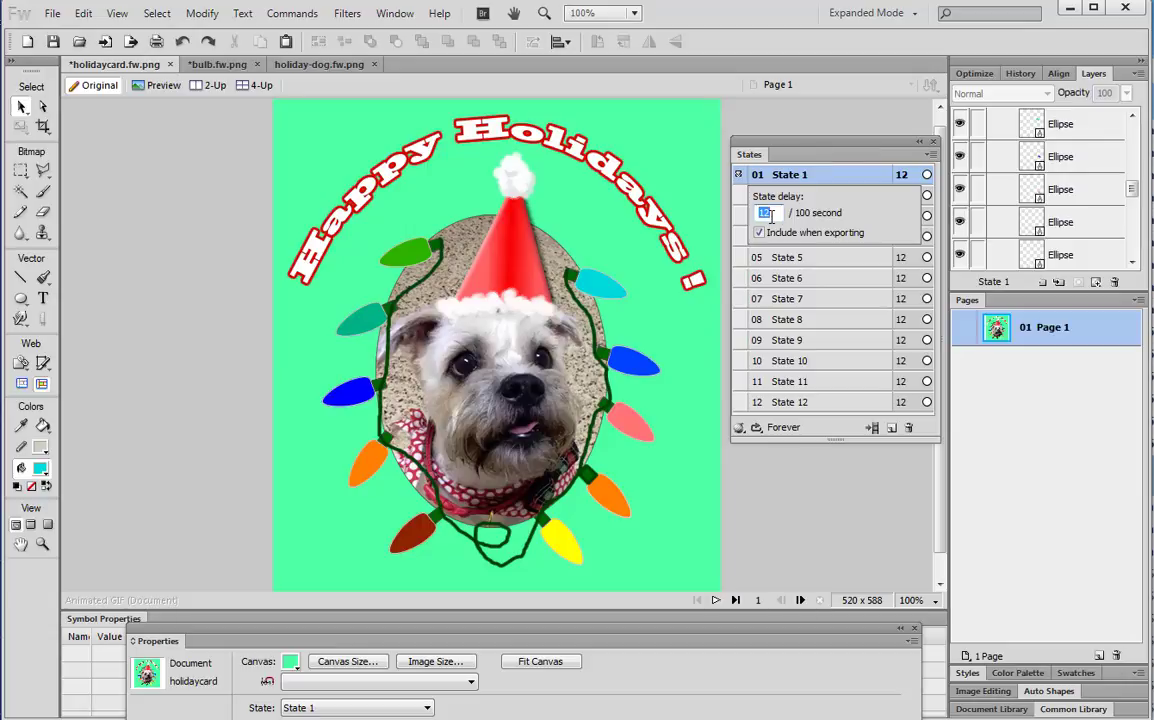
click(823, 141)
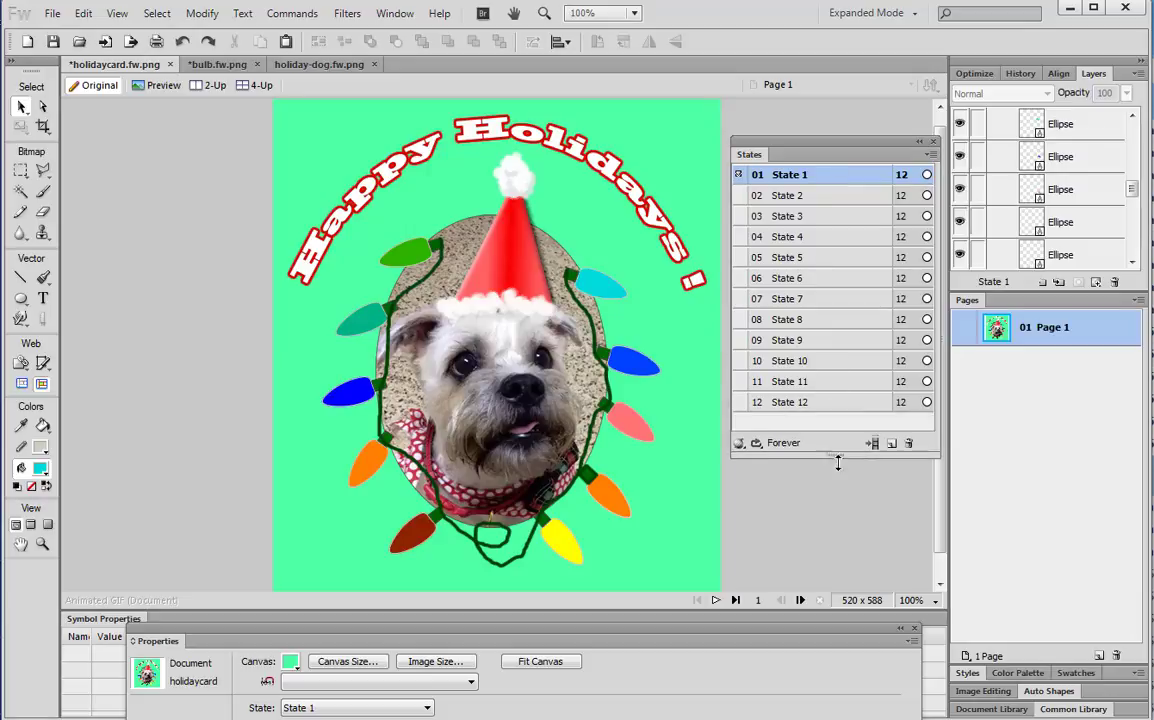
drag(837, 441, 836, 474)
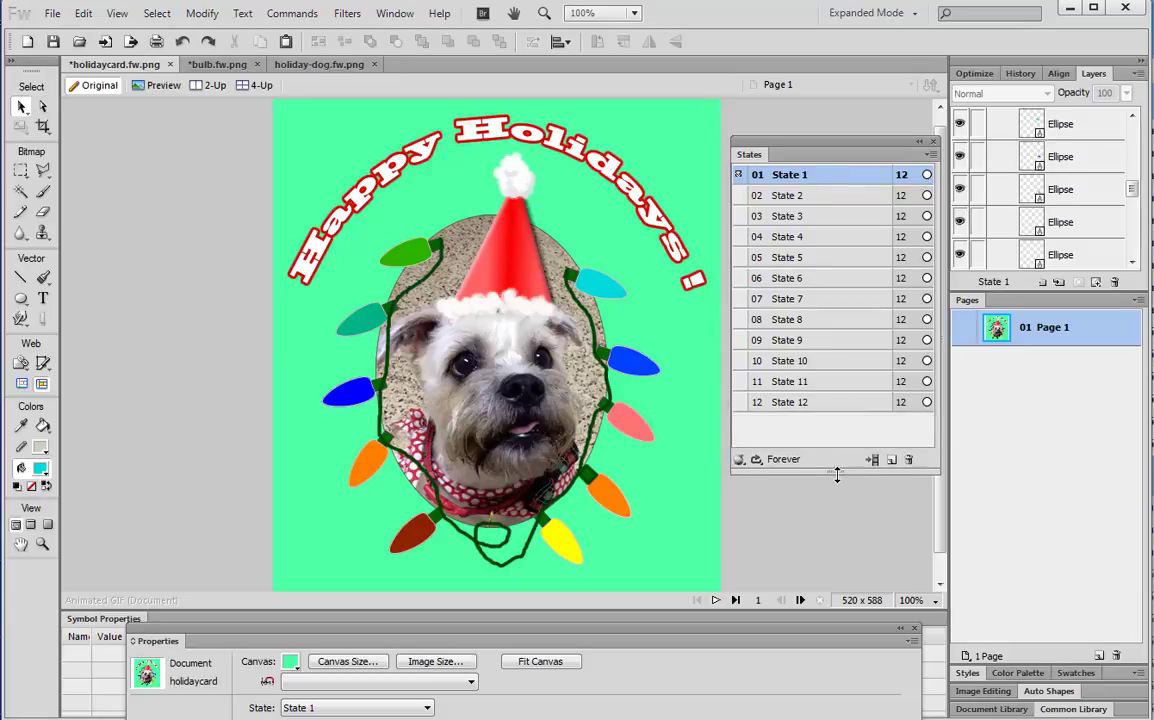
shift+click(817, 403)
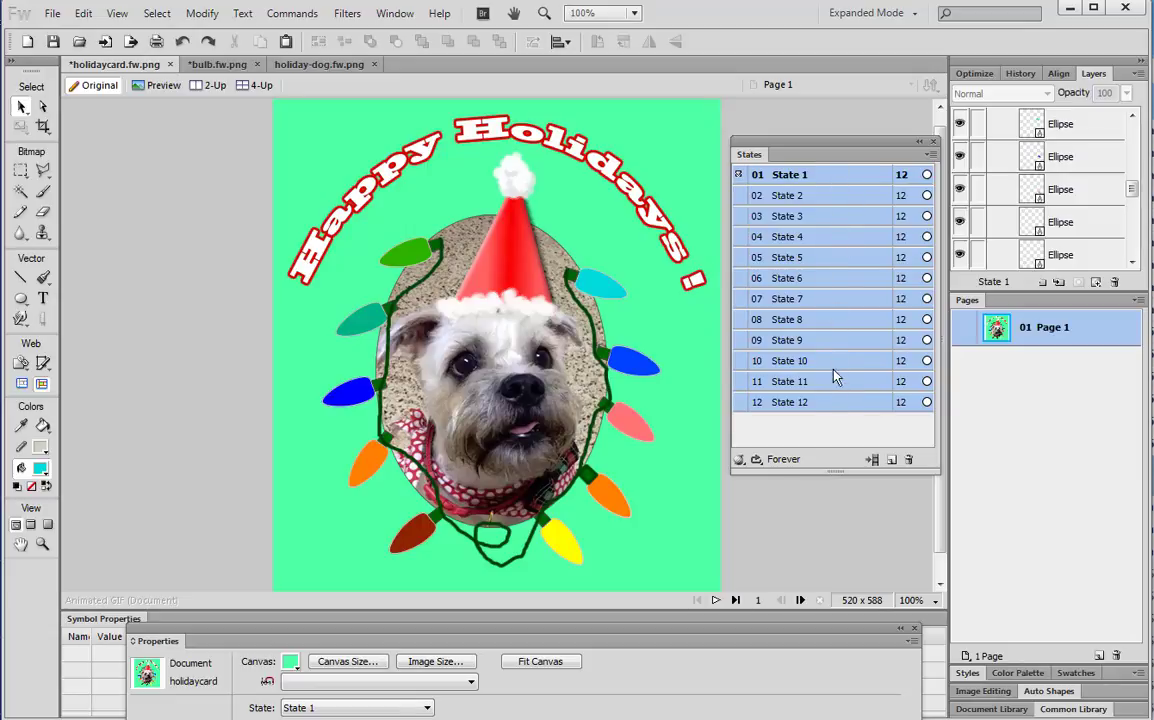
click(929, 155)
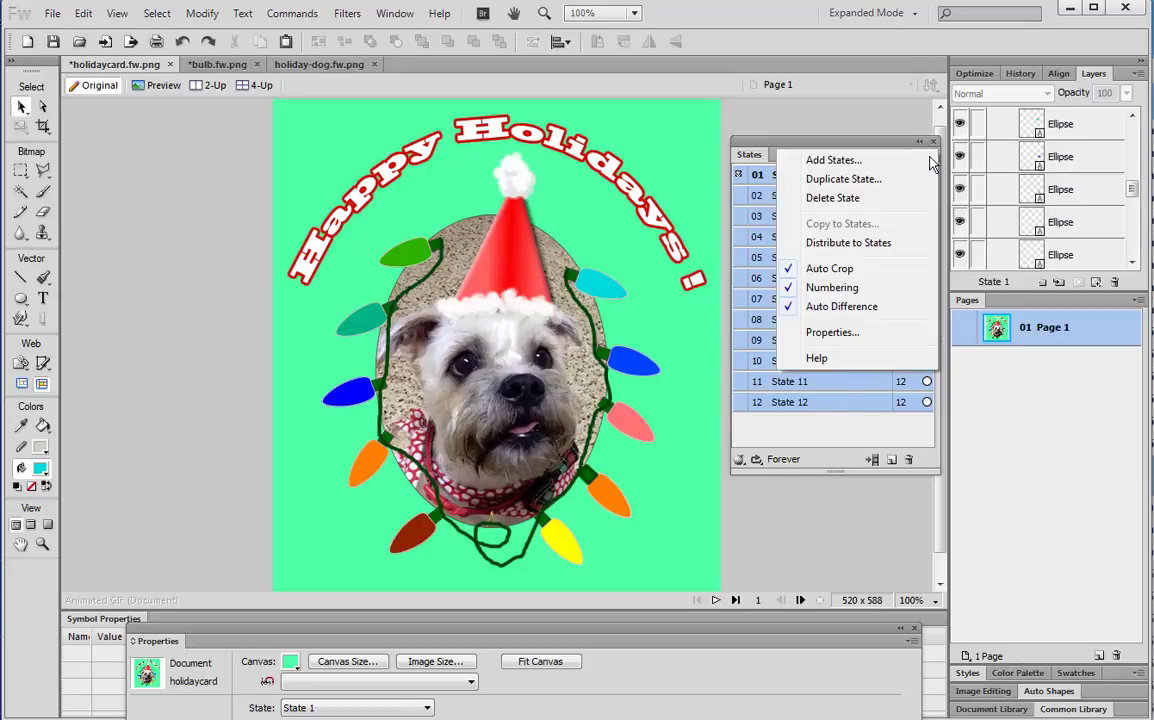
click(815, 333)
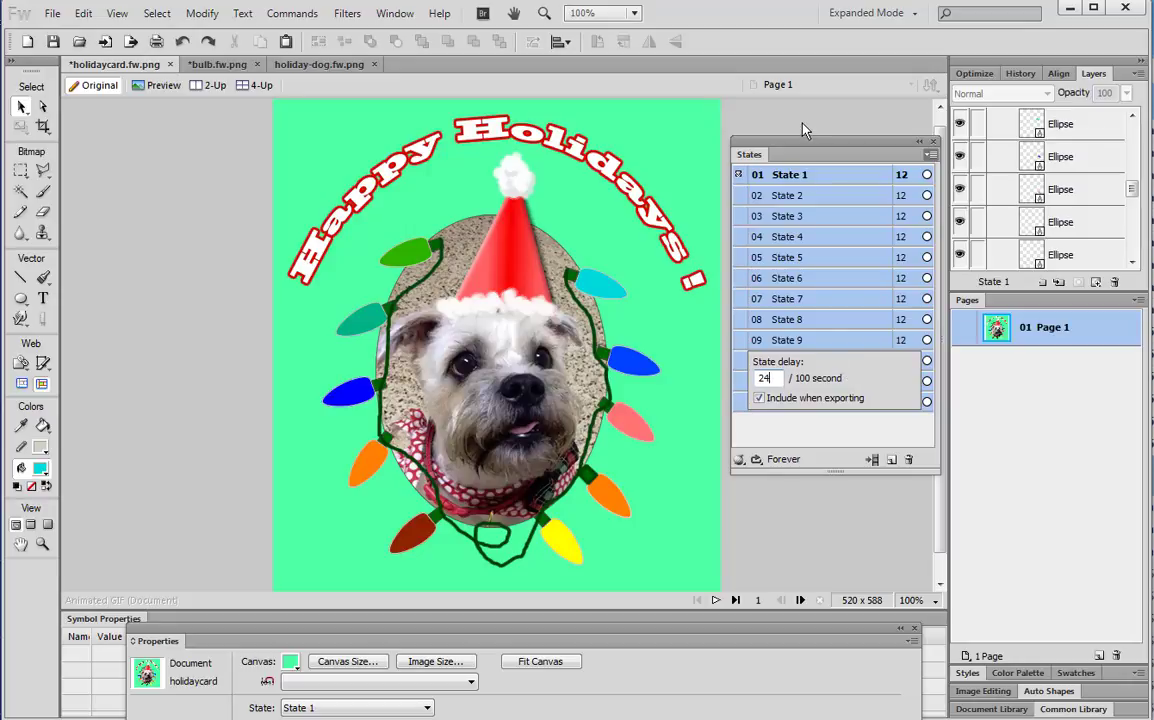
key(Return)
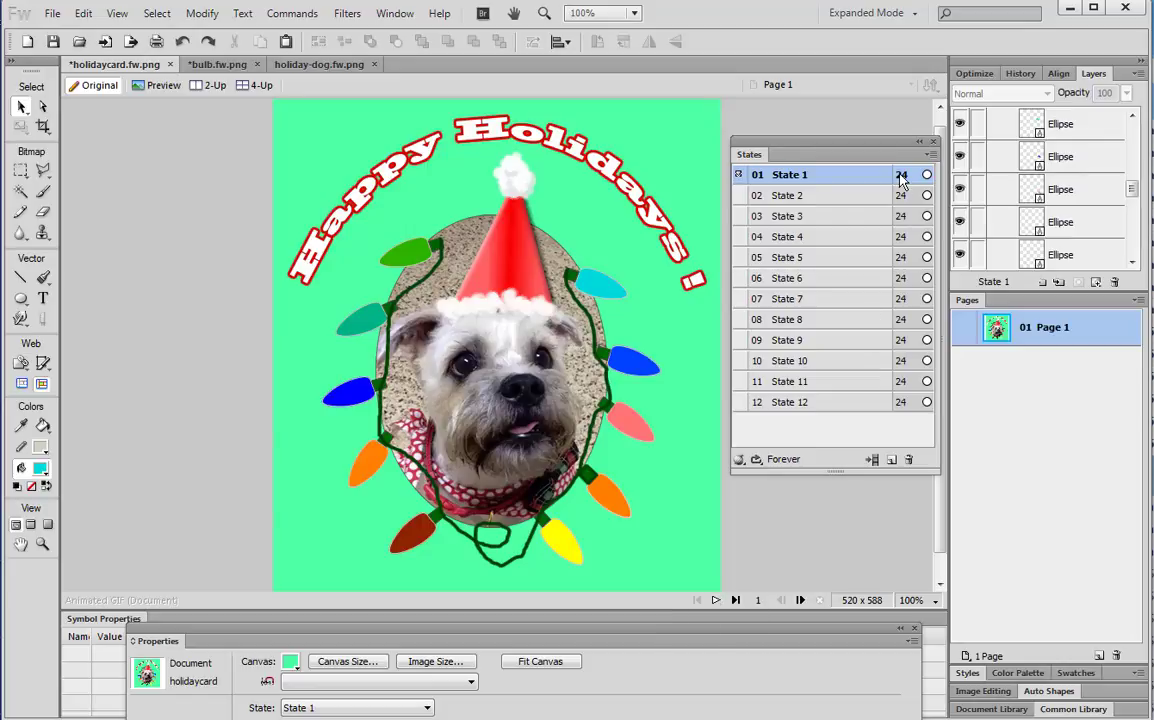
click(716, 600)
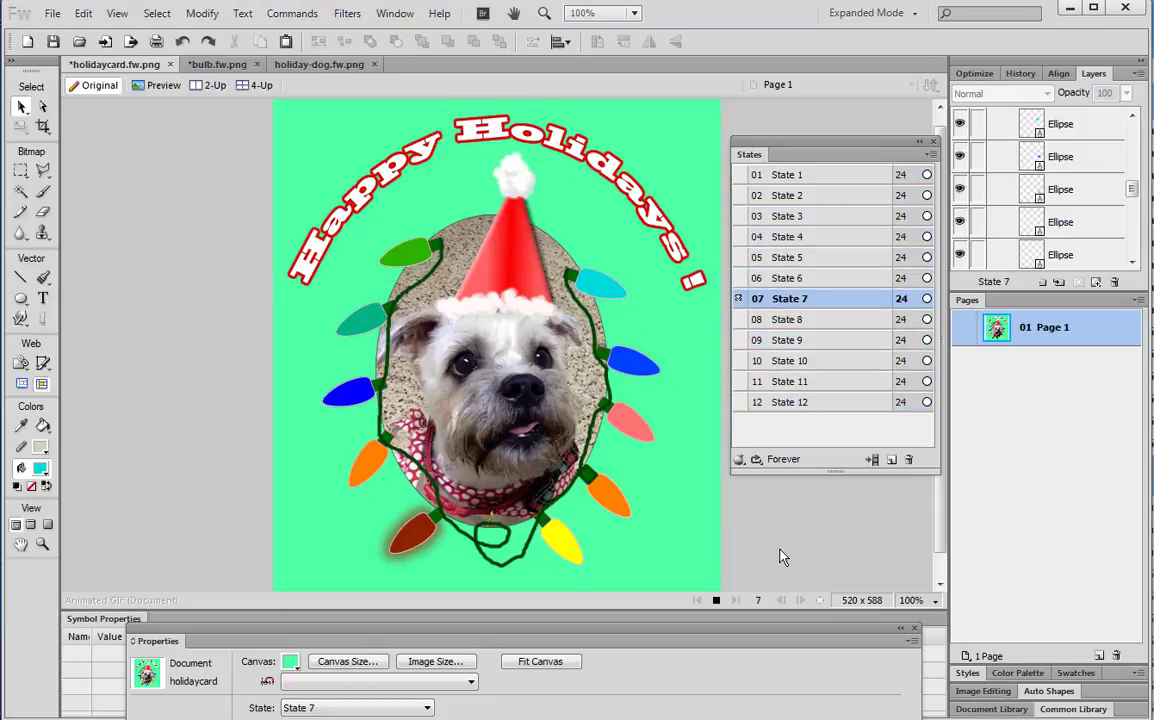
click(716, 602)
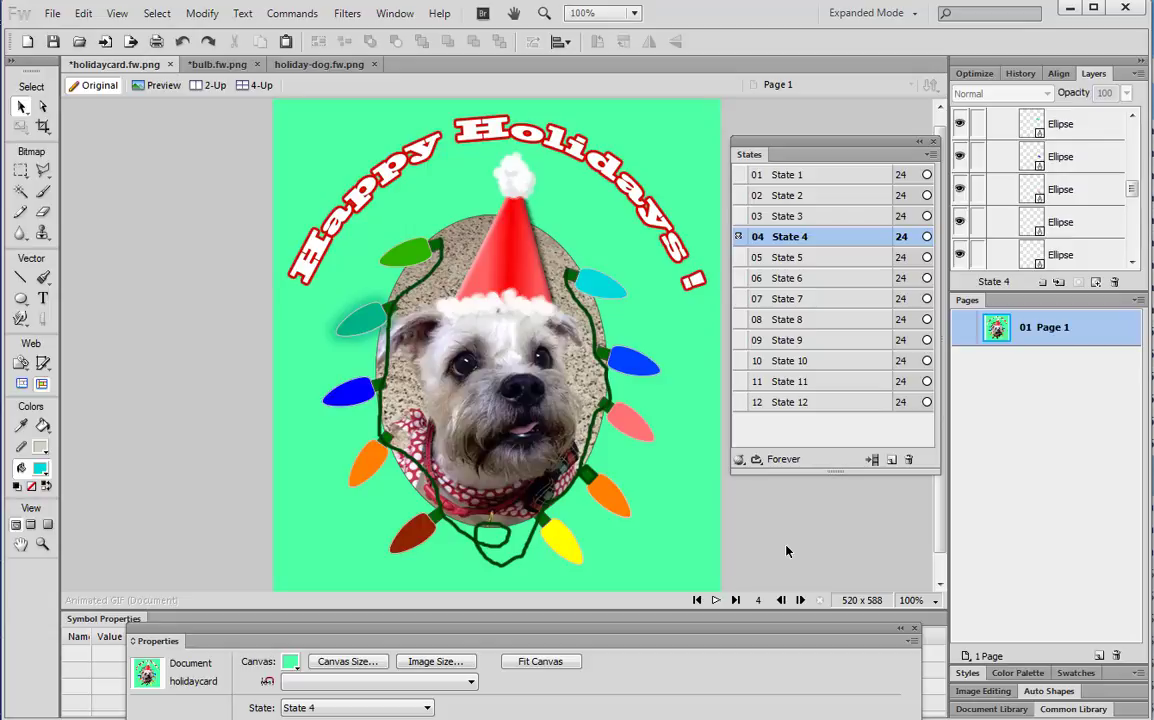
Choose Animated GIF as the export format in the Optimize panel
click(974, 74)
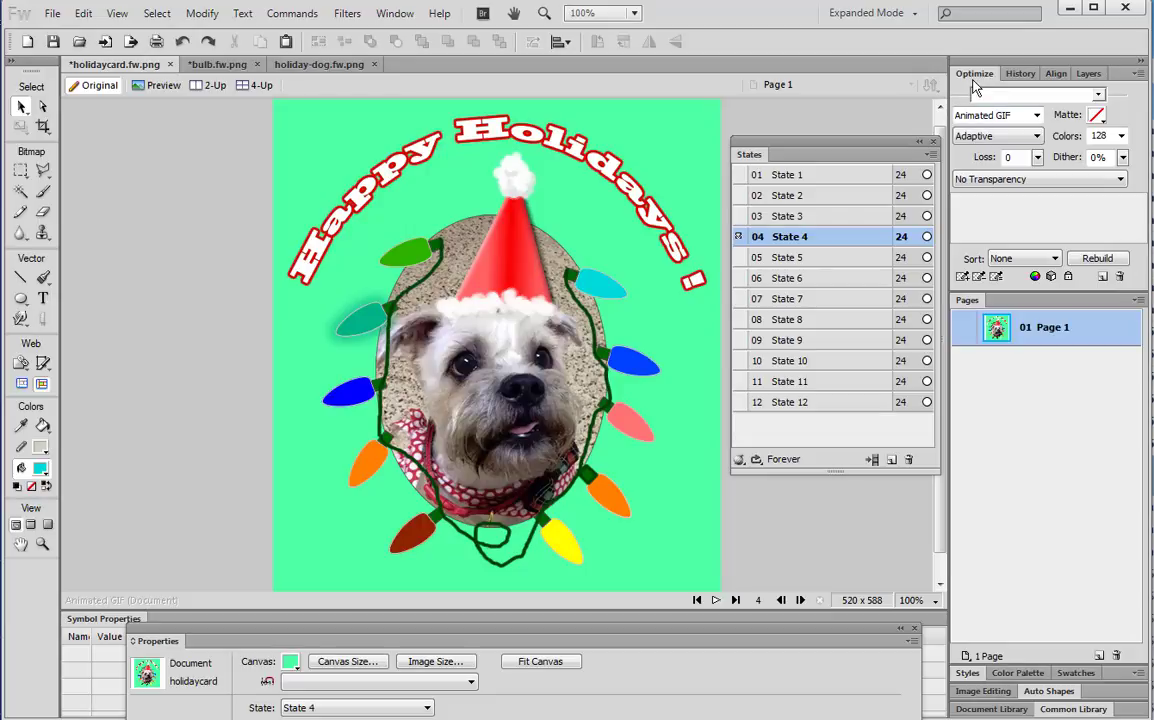
click(1038, 116)
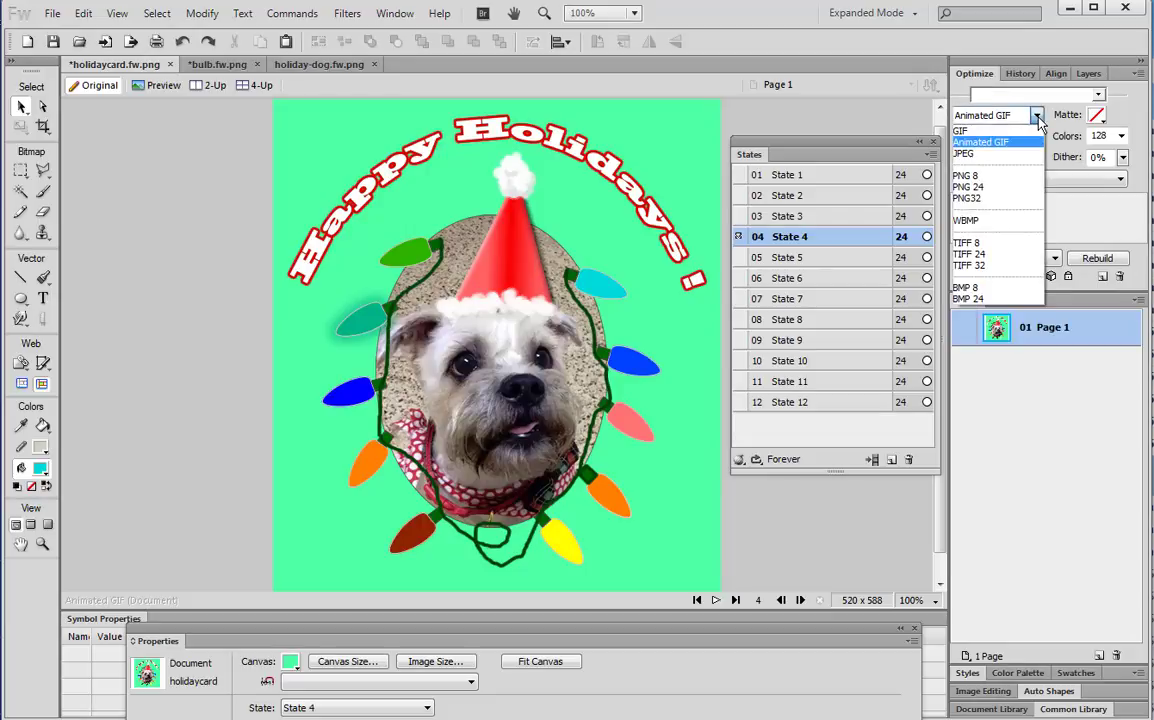
click(980, 143)
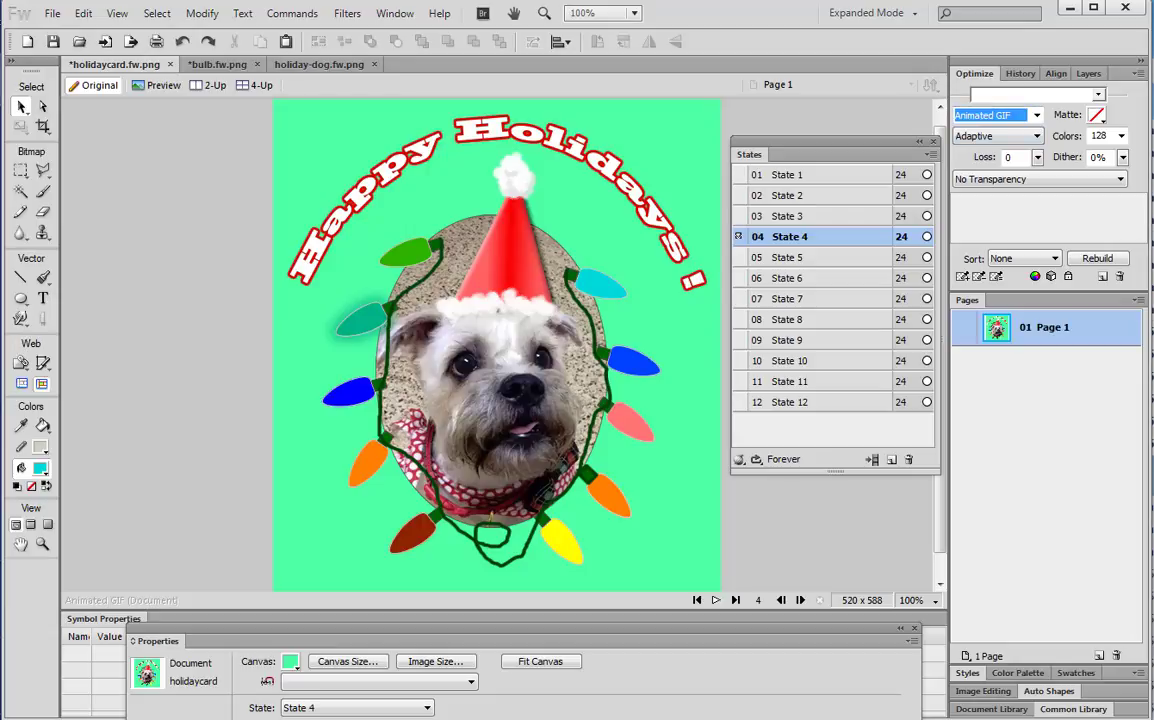
click(51, 14)
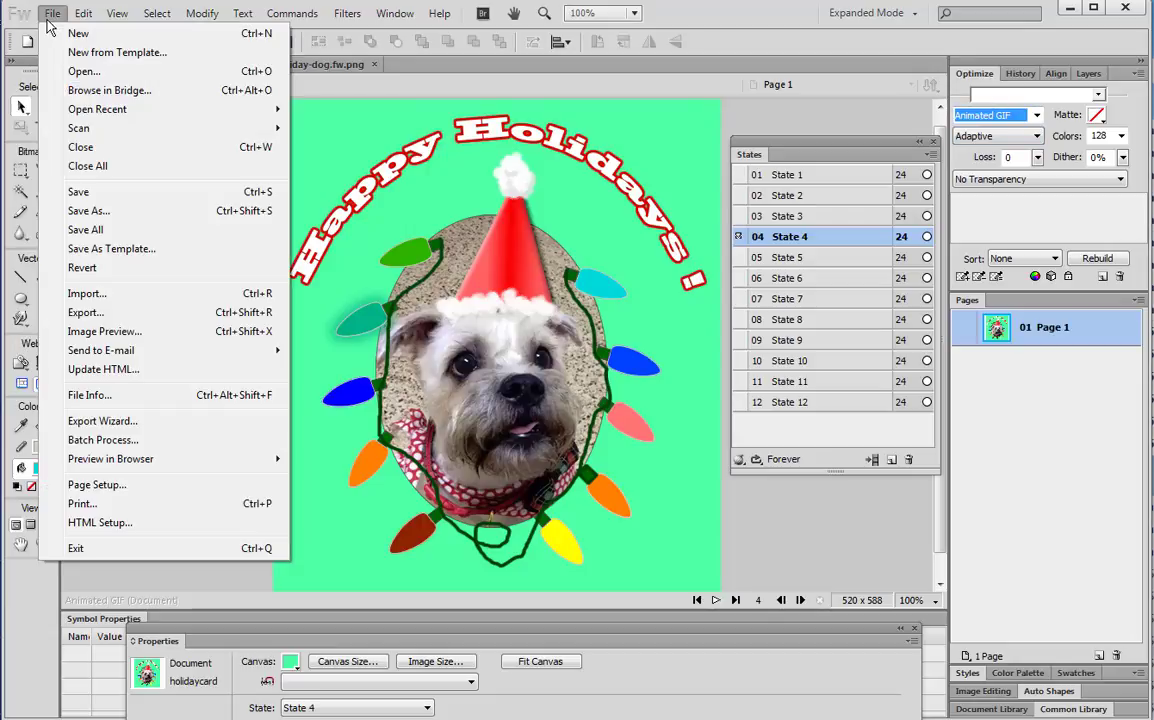
Use File > Export to save holiday-dog-2.gif into the fireworks folder
click(97, 315)
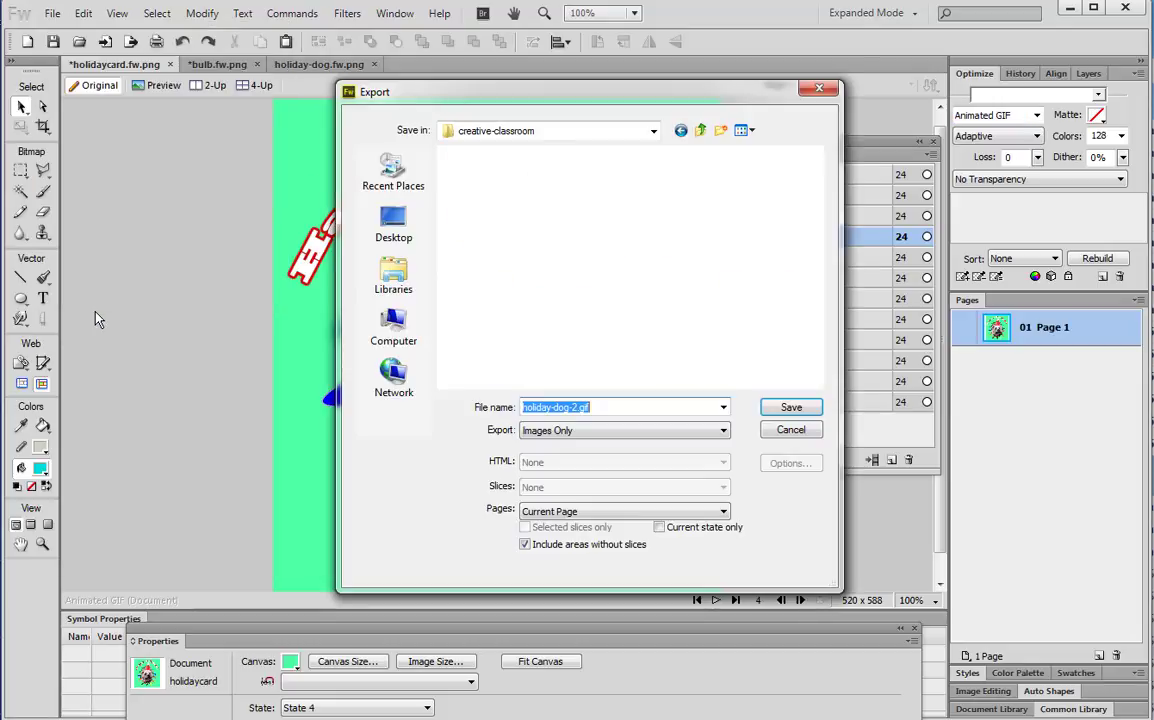
click(581, 412)
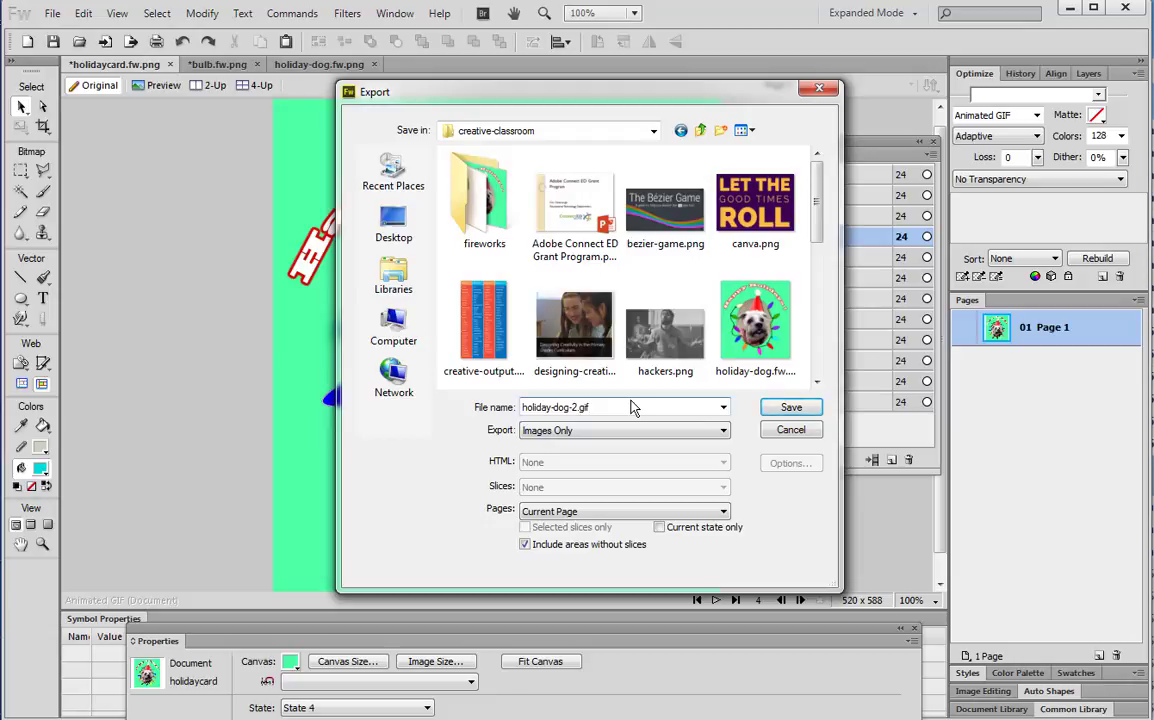
double_click(490, 218)
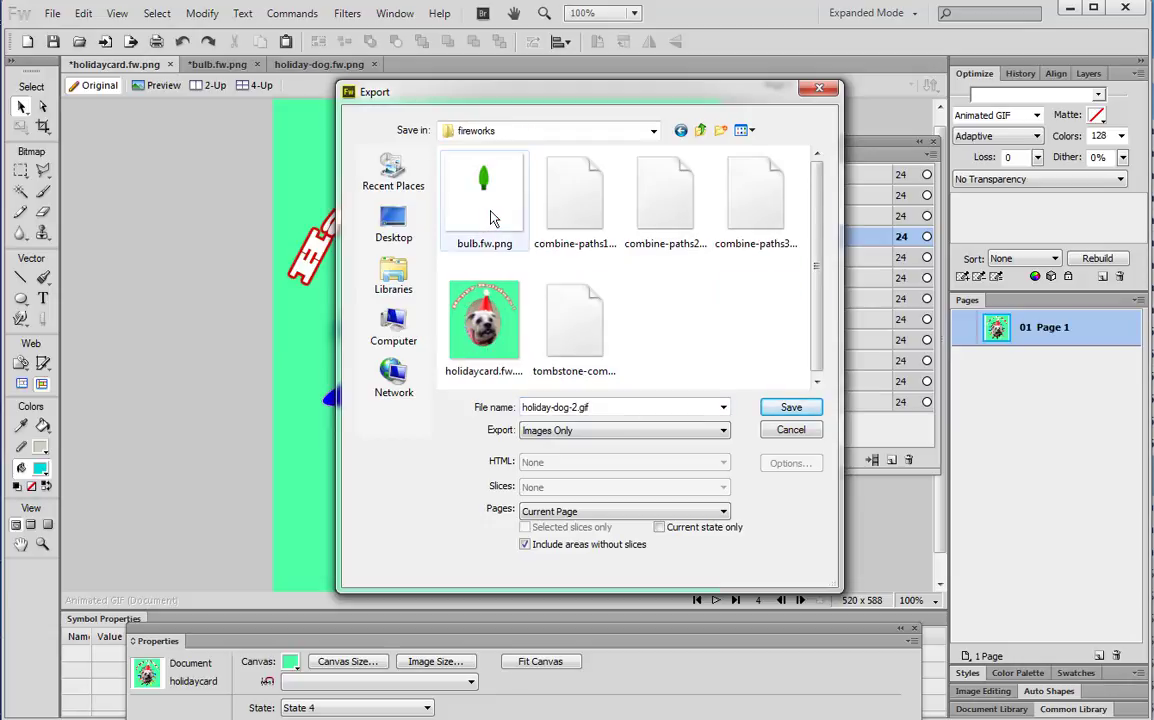
click(794, 407)
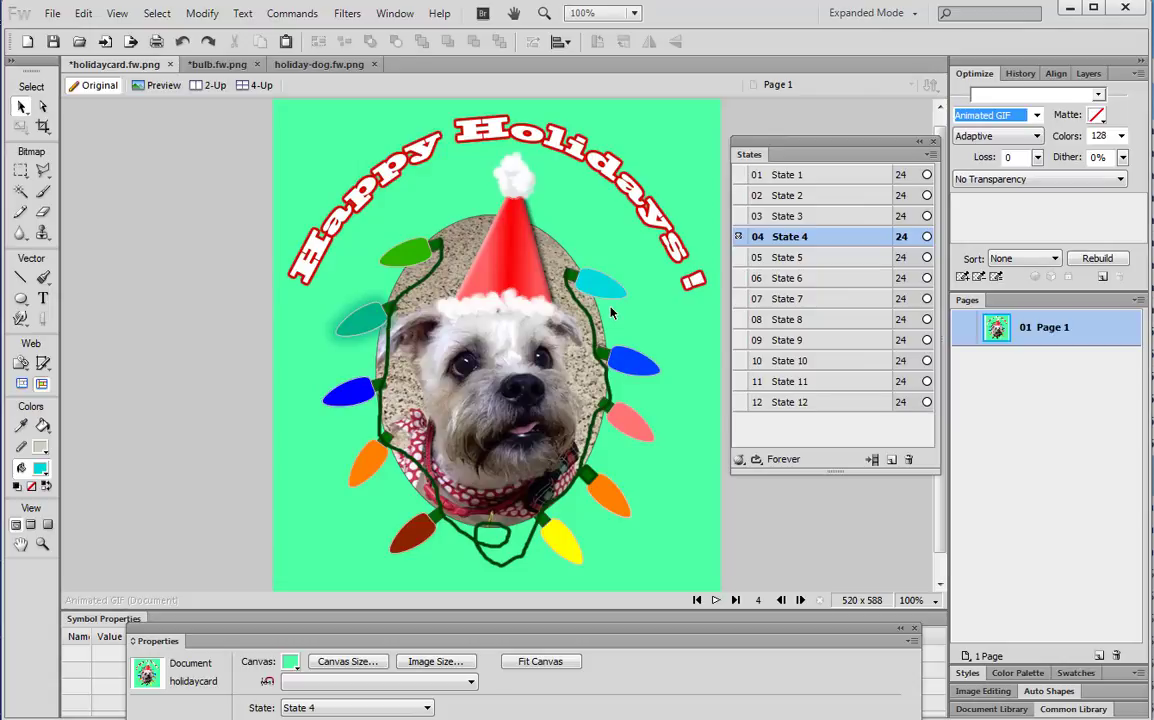
click(717, 601)
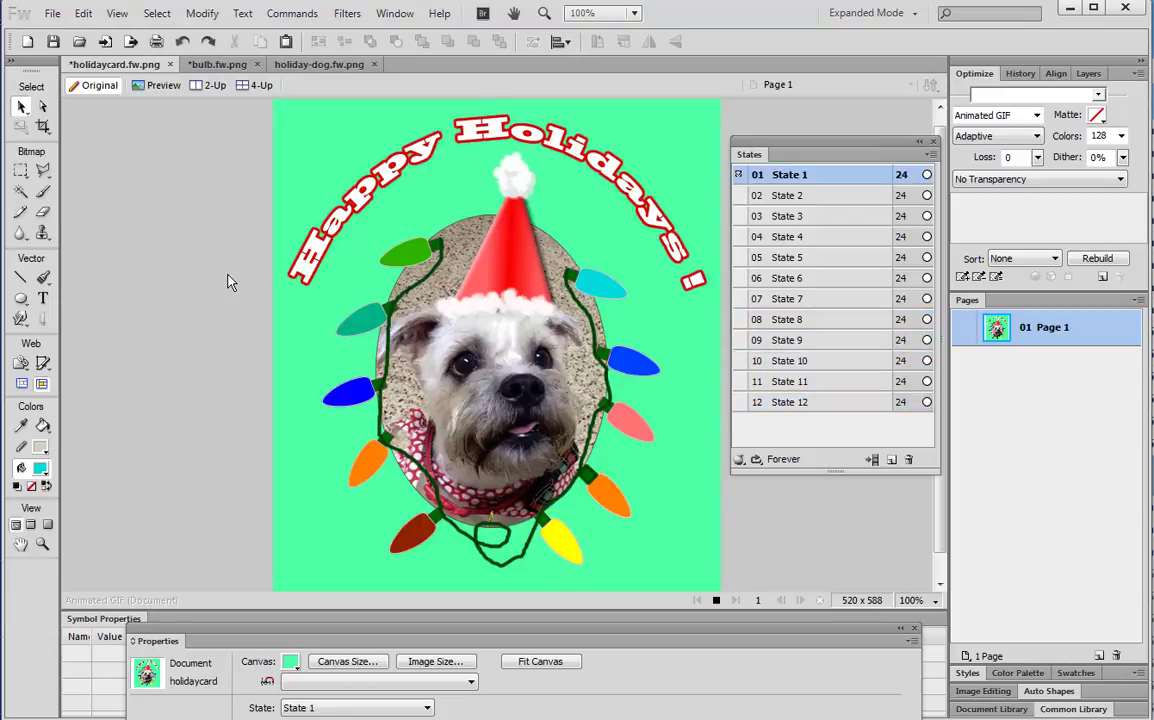
click(716, 600)
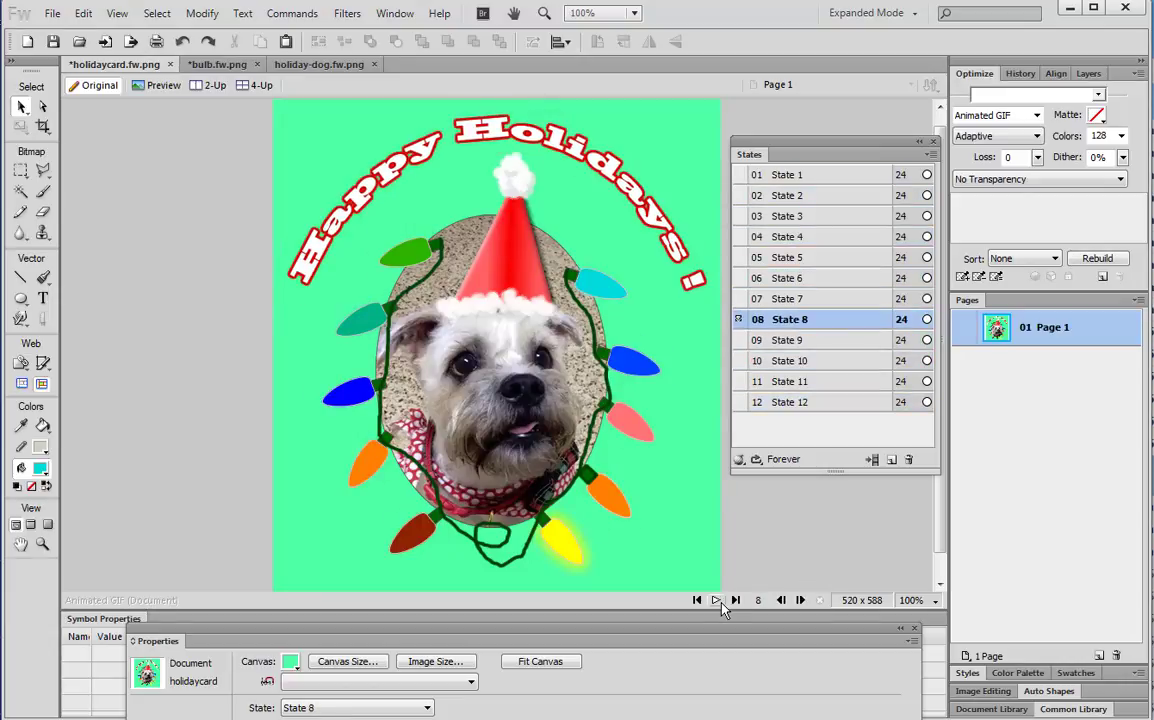